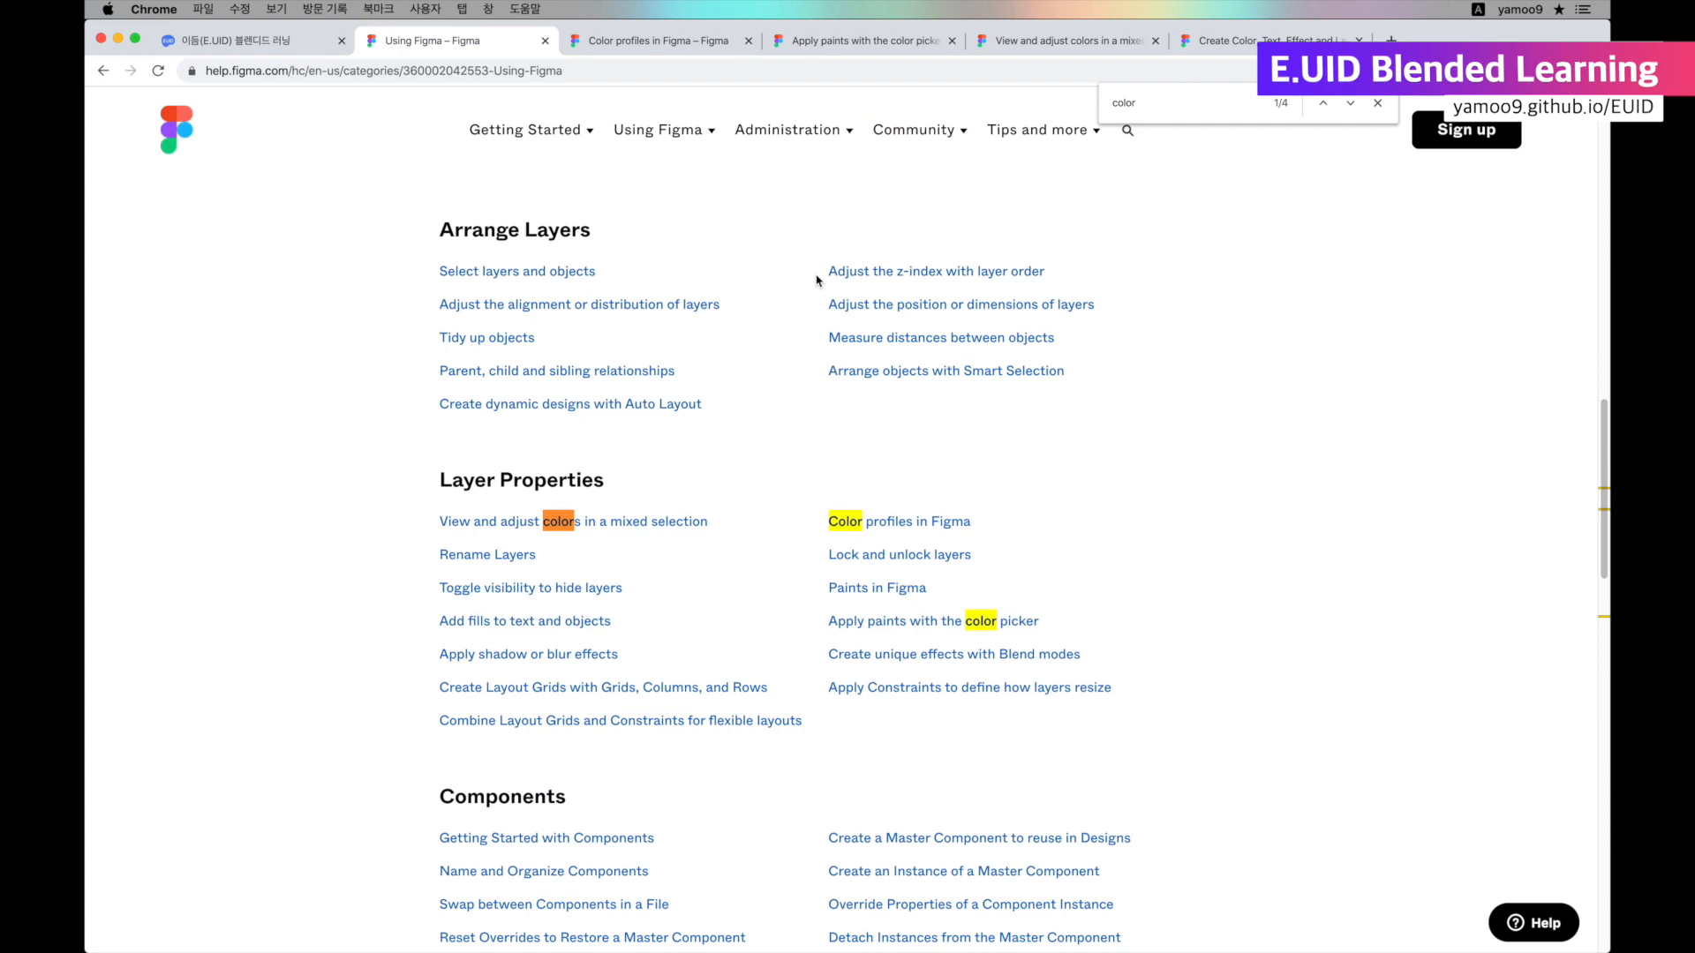
Go through the "color" matches on the Using Figma help page and close the page search.
key("Return")
key("Return")
key("Return")
key("Return")
key("Return")
key("Return")
key("Return")
key("Return")
key("Escape")
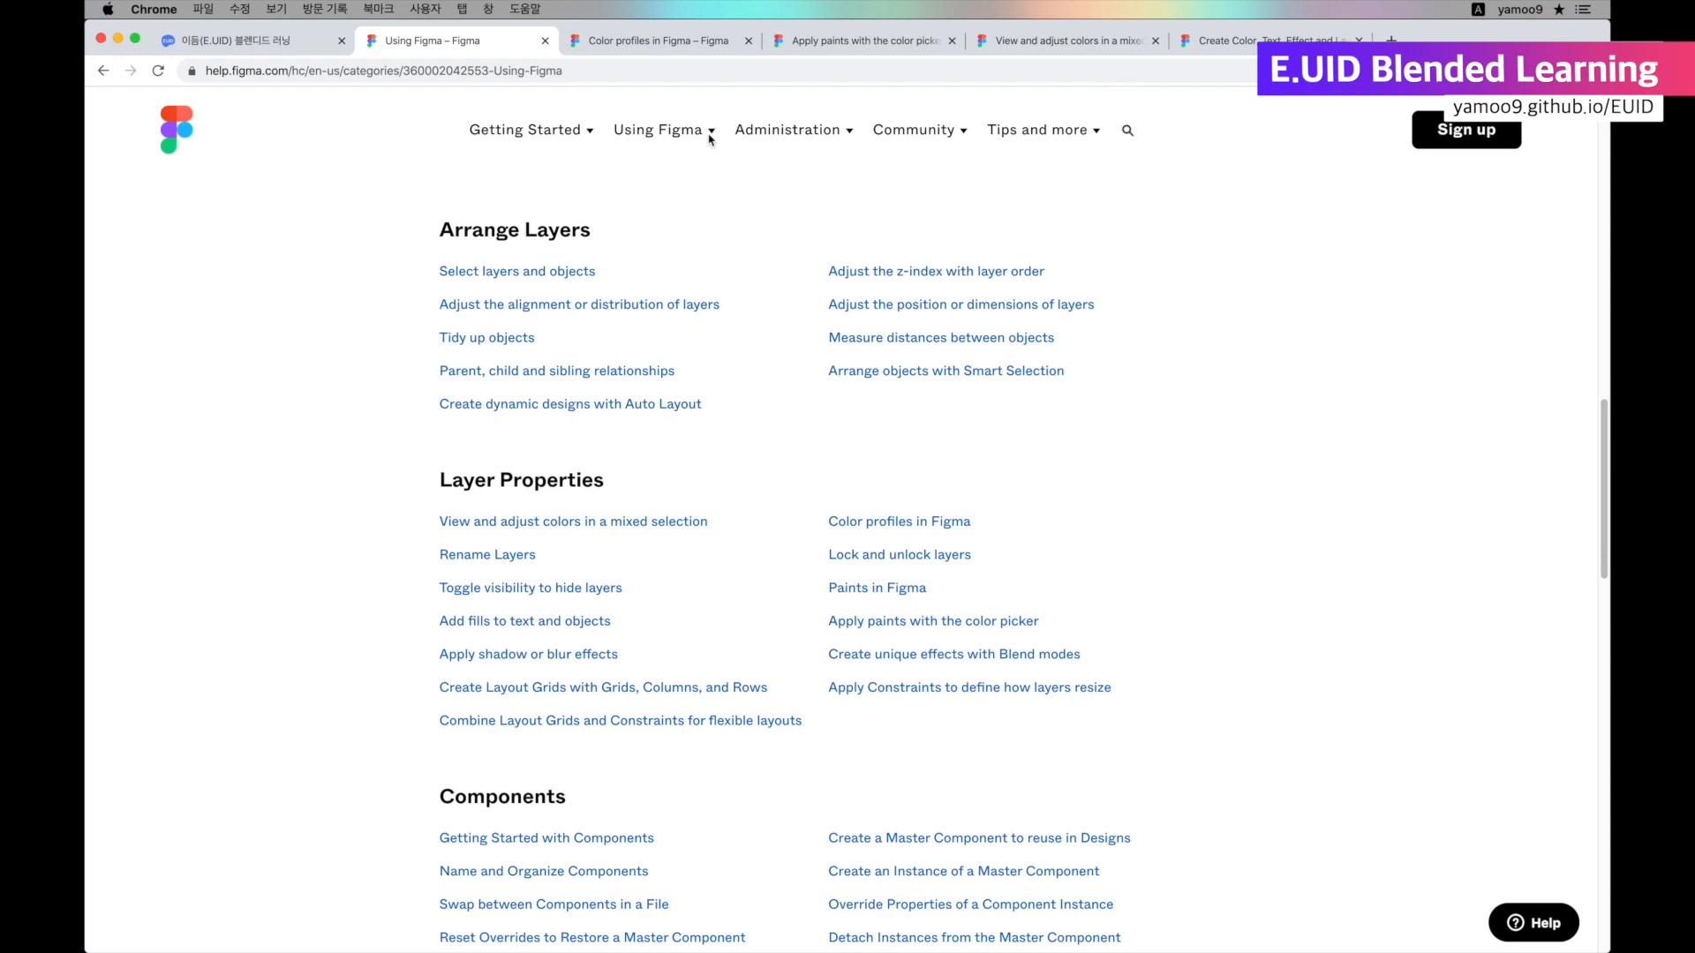
Read the "Color profiles in Figma" article, examining the list of five profiles, the default profile and the color picker illustration.
left_click(676, 54)
double_click(453, 517)
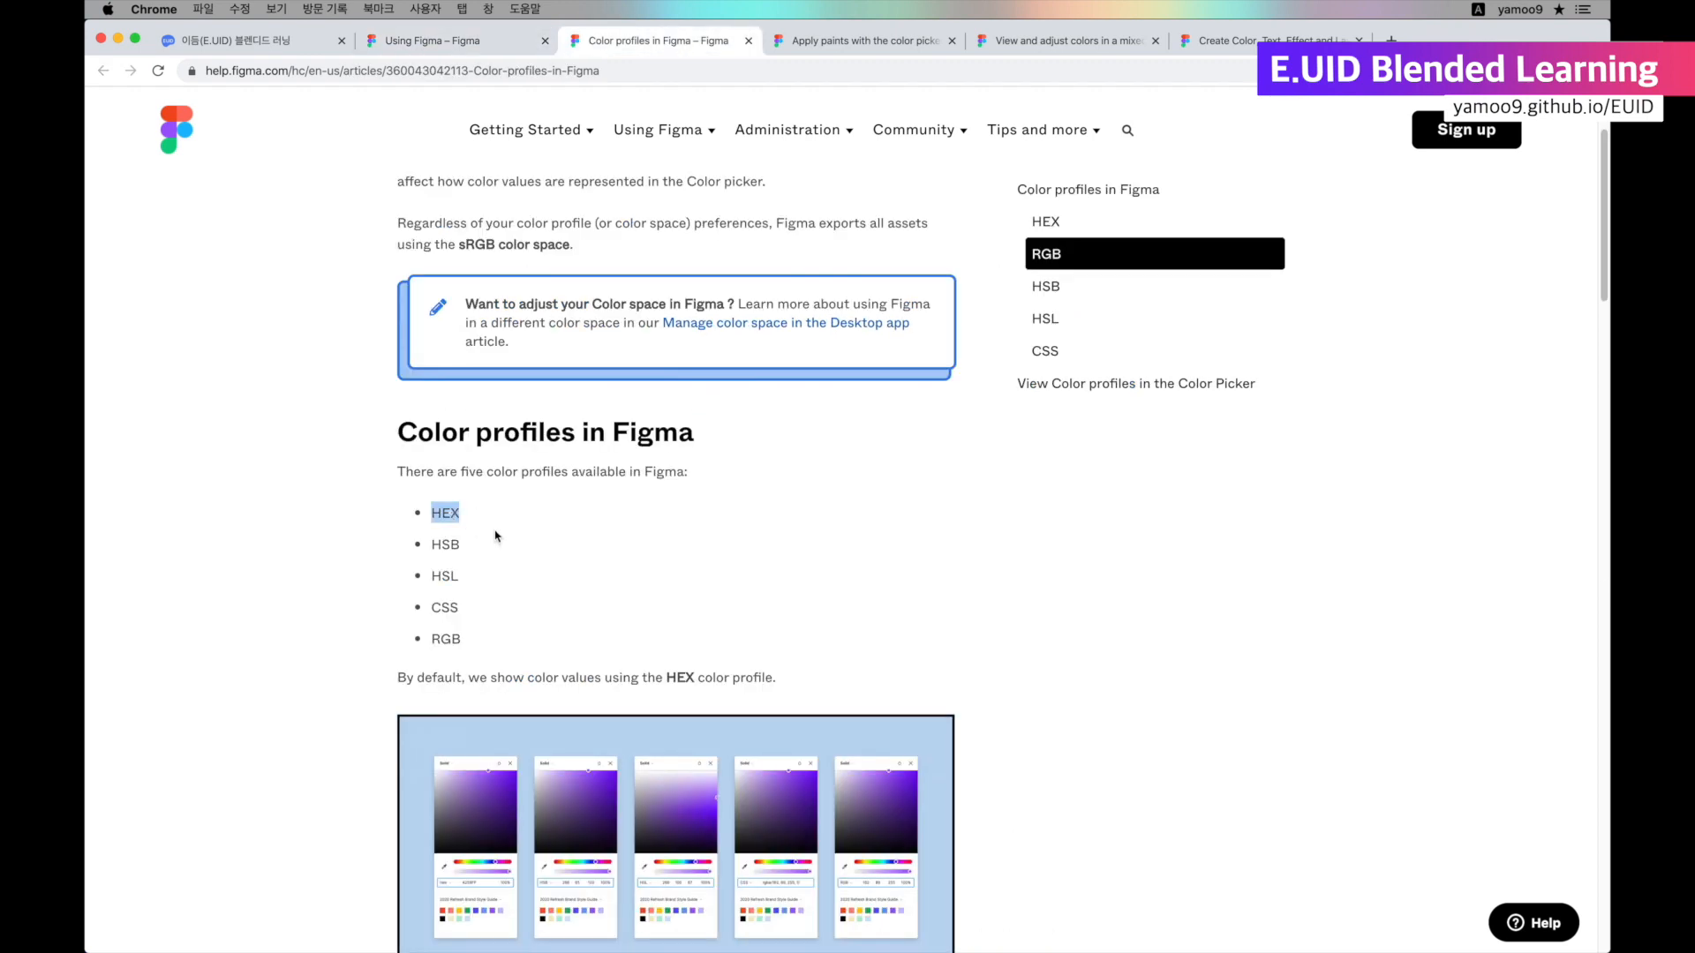
double_click(452, 545)
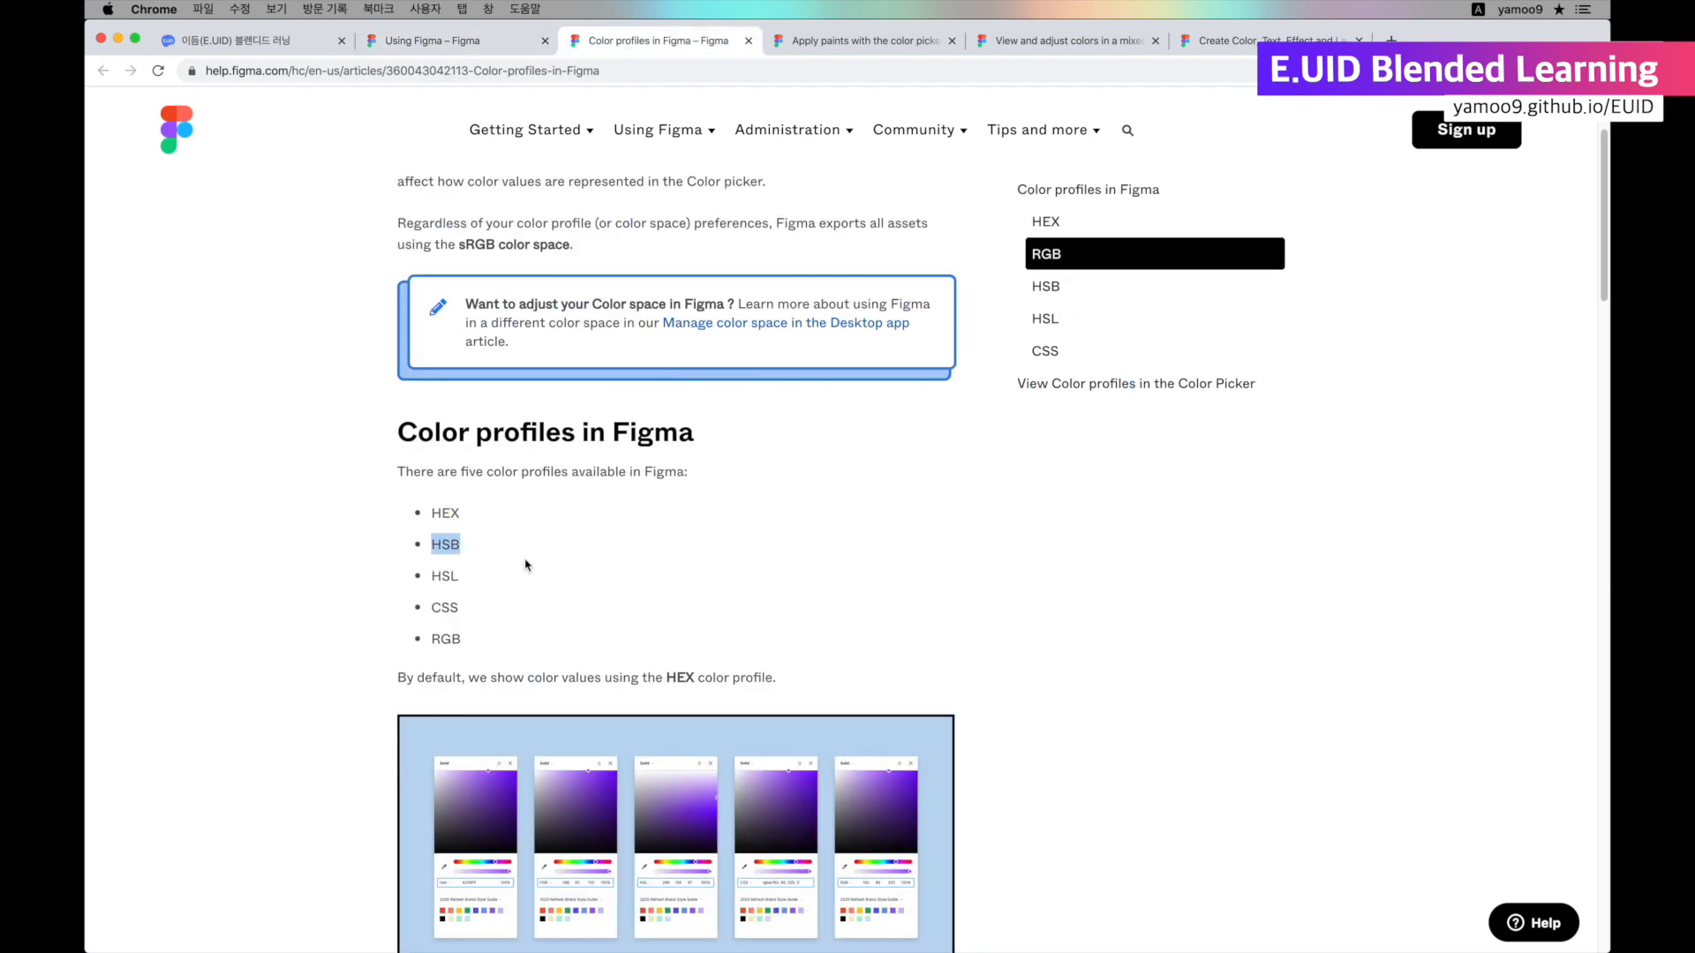
double_click(453, 579)
left_click(496, 584)
double_click(447, 638)
left_click(589, 638)
double_click(436, 679)
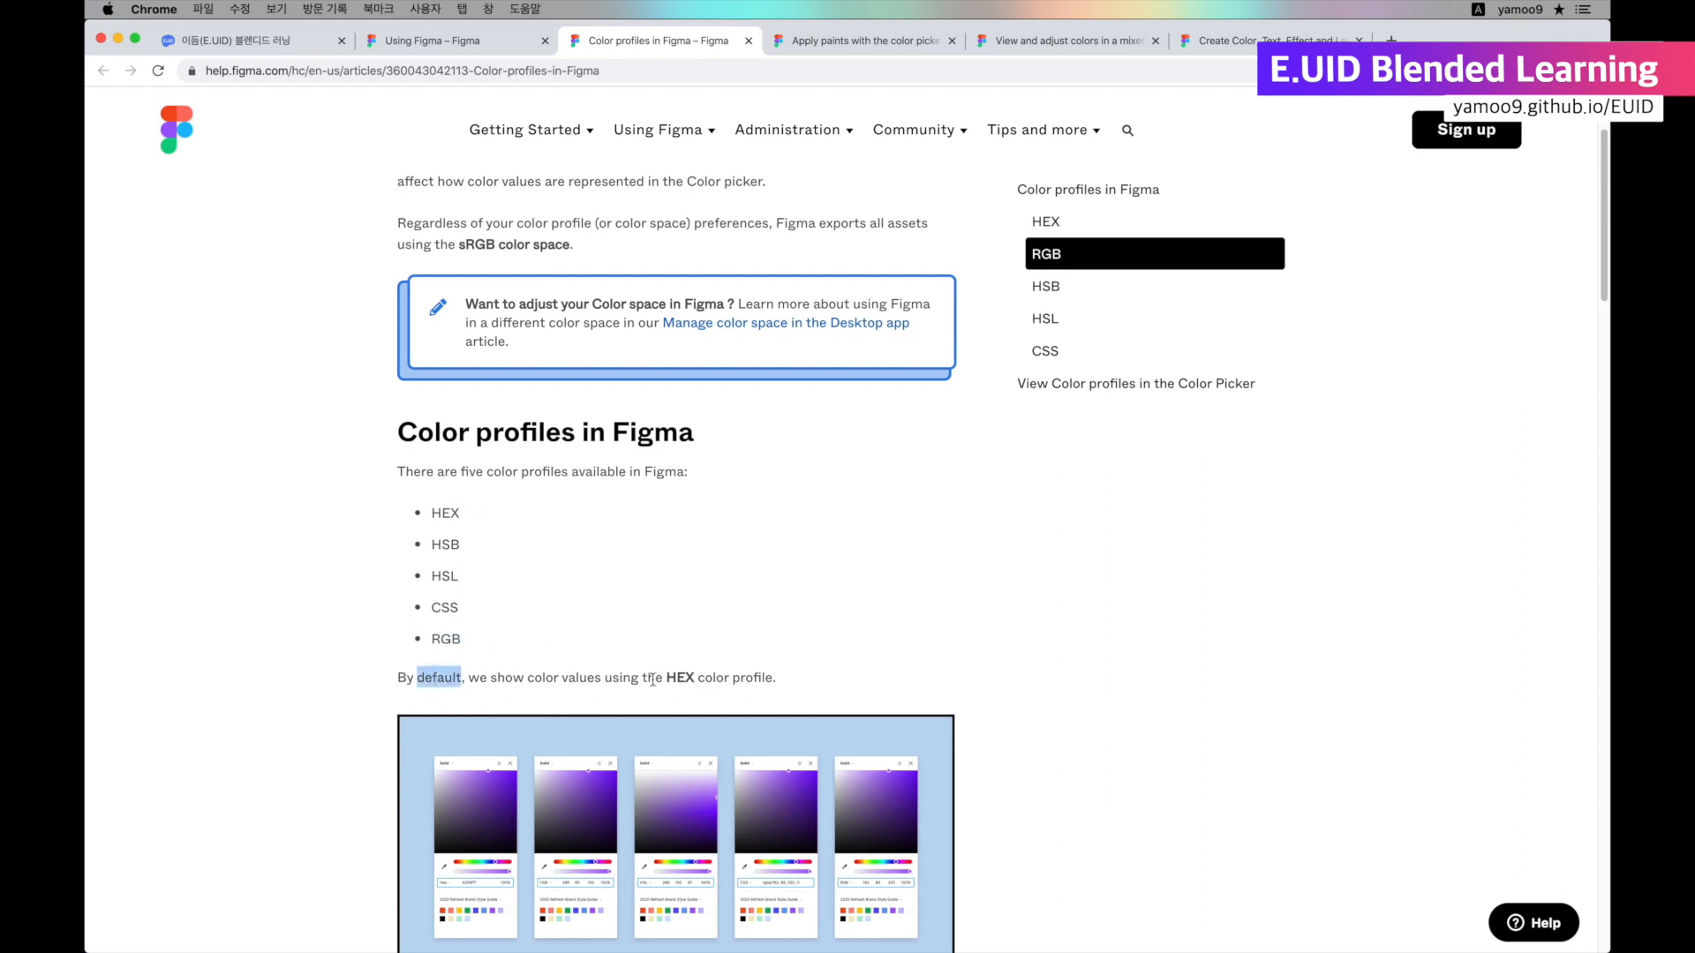
double_click(681, 678)
left_click(878, 686)
scroll(1084, 685, "down", 5)
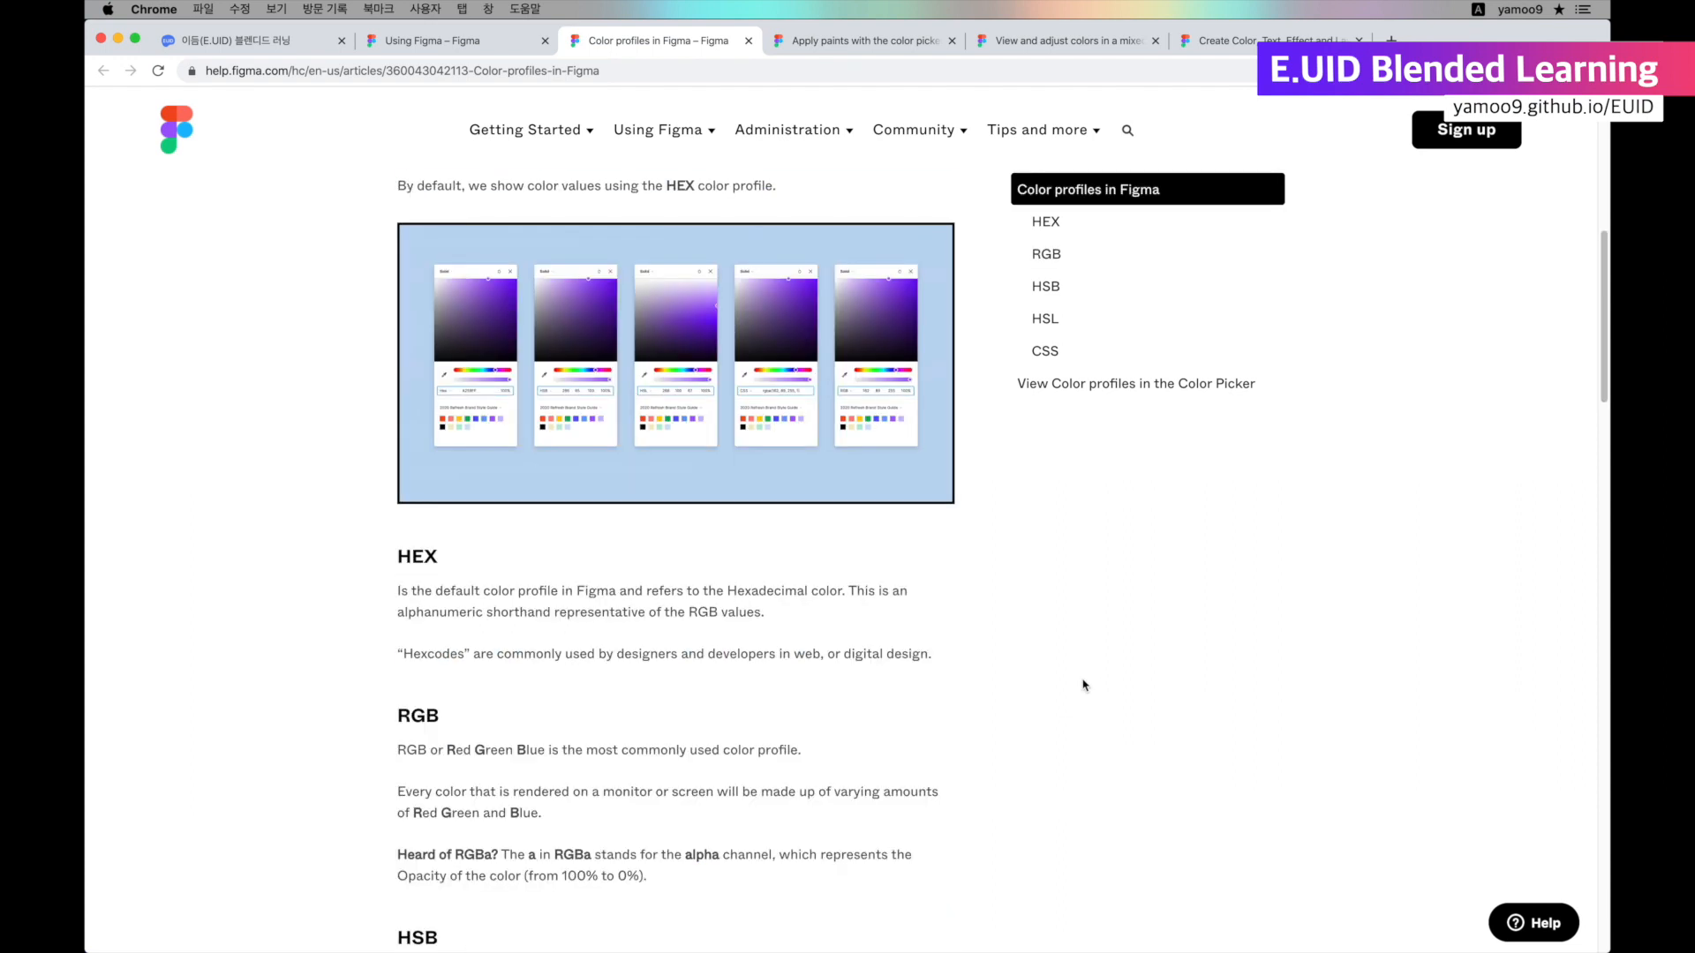
left_click(784, 442)
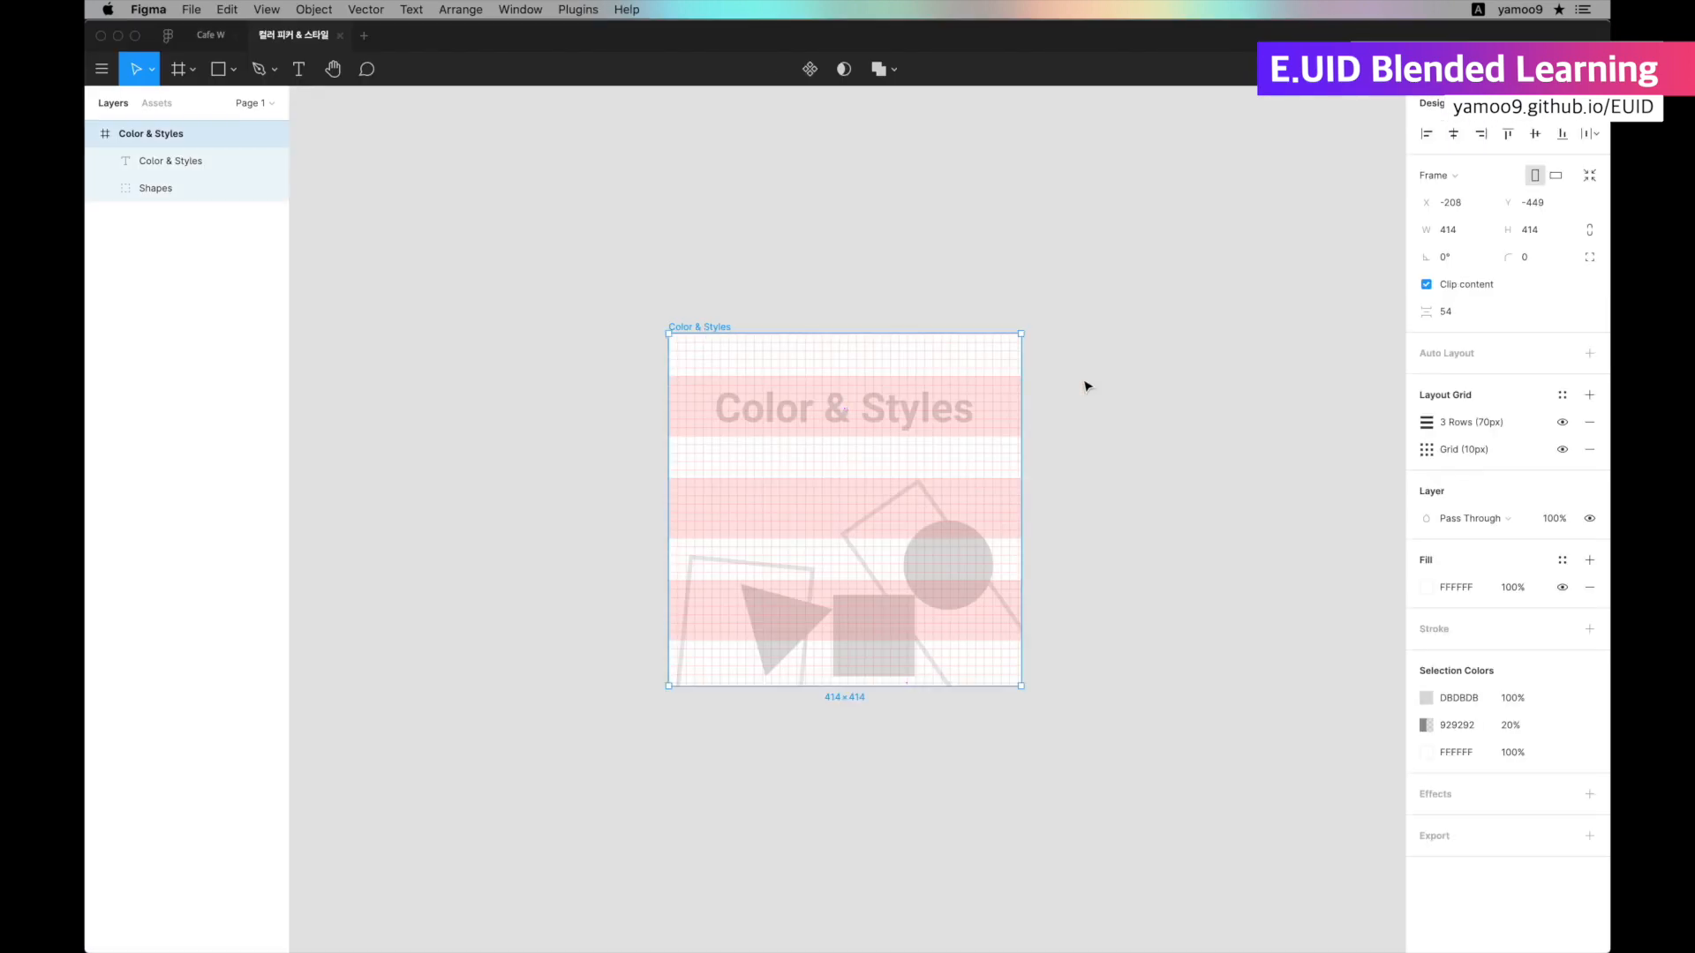
In Figma, hide the layout grids and open the circle's fill color picker, placing it beside the frame.
left_click(1086, 386)
key("ctrl+g")
double_click(944, 532)
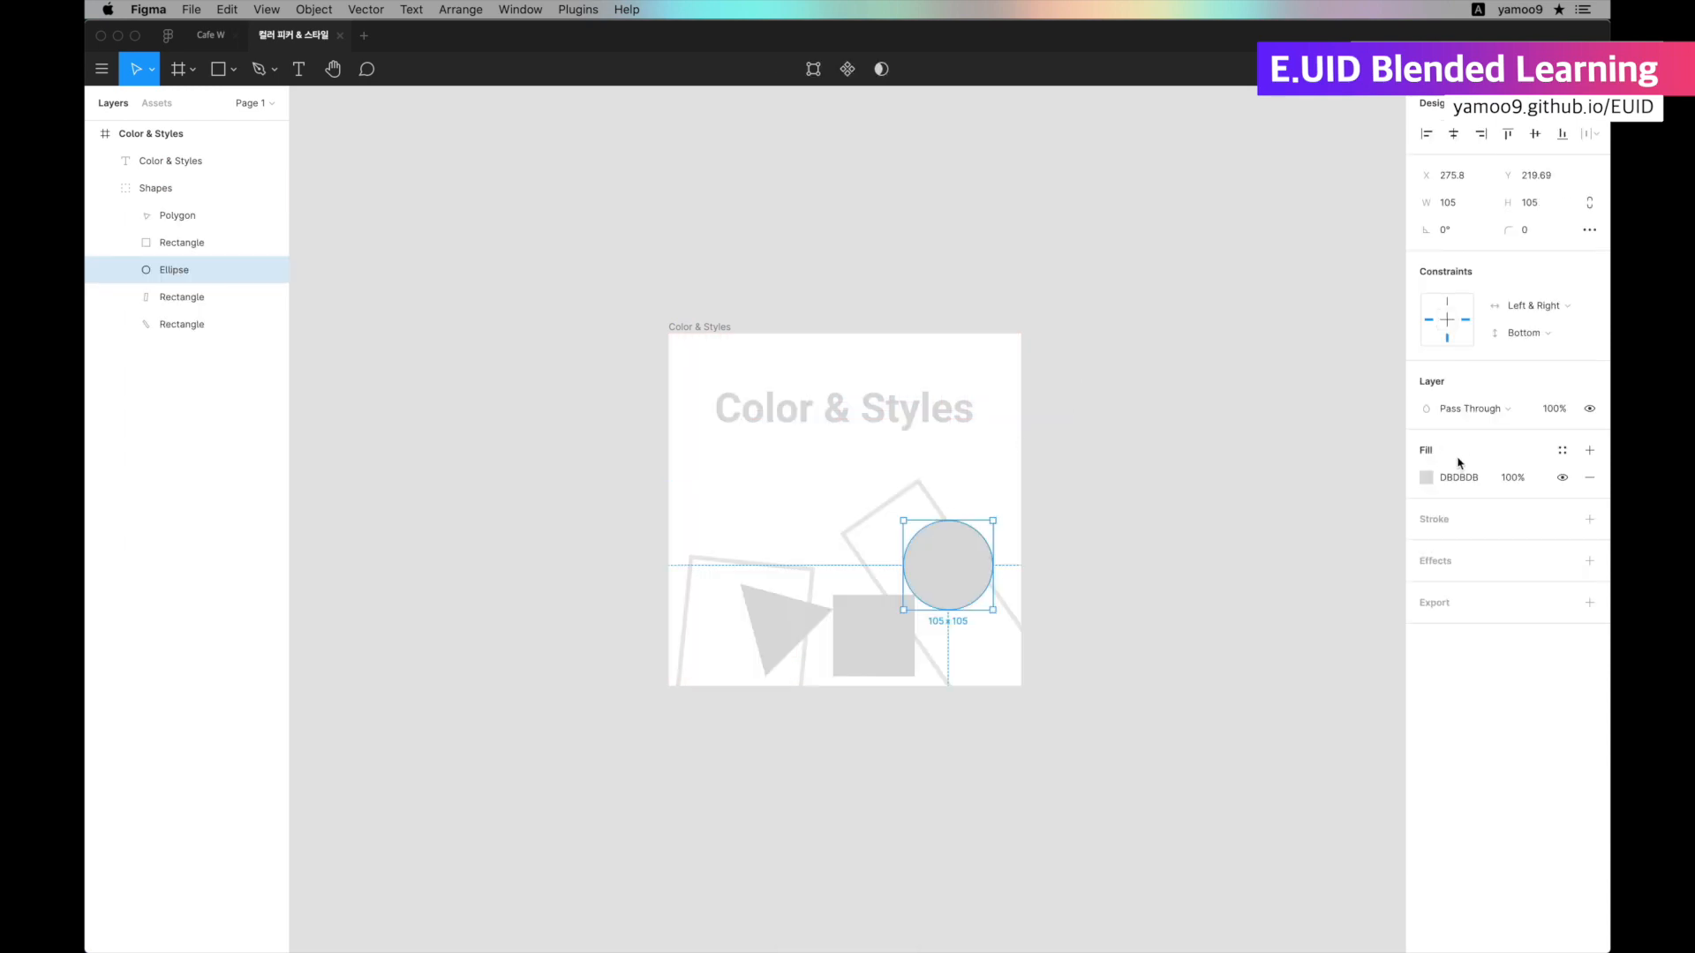
left_click(1427, 478)
left_click_drag(1307, 481, 1192, 394)
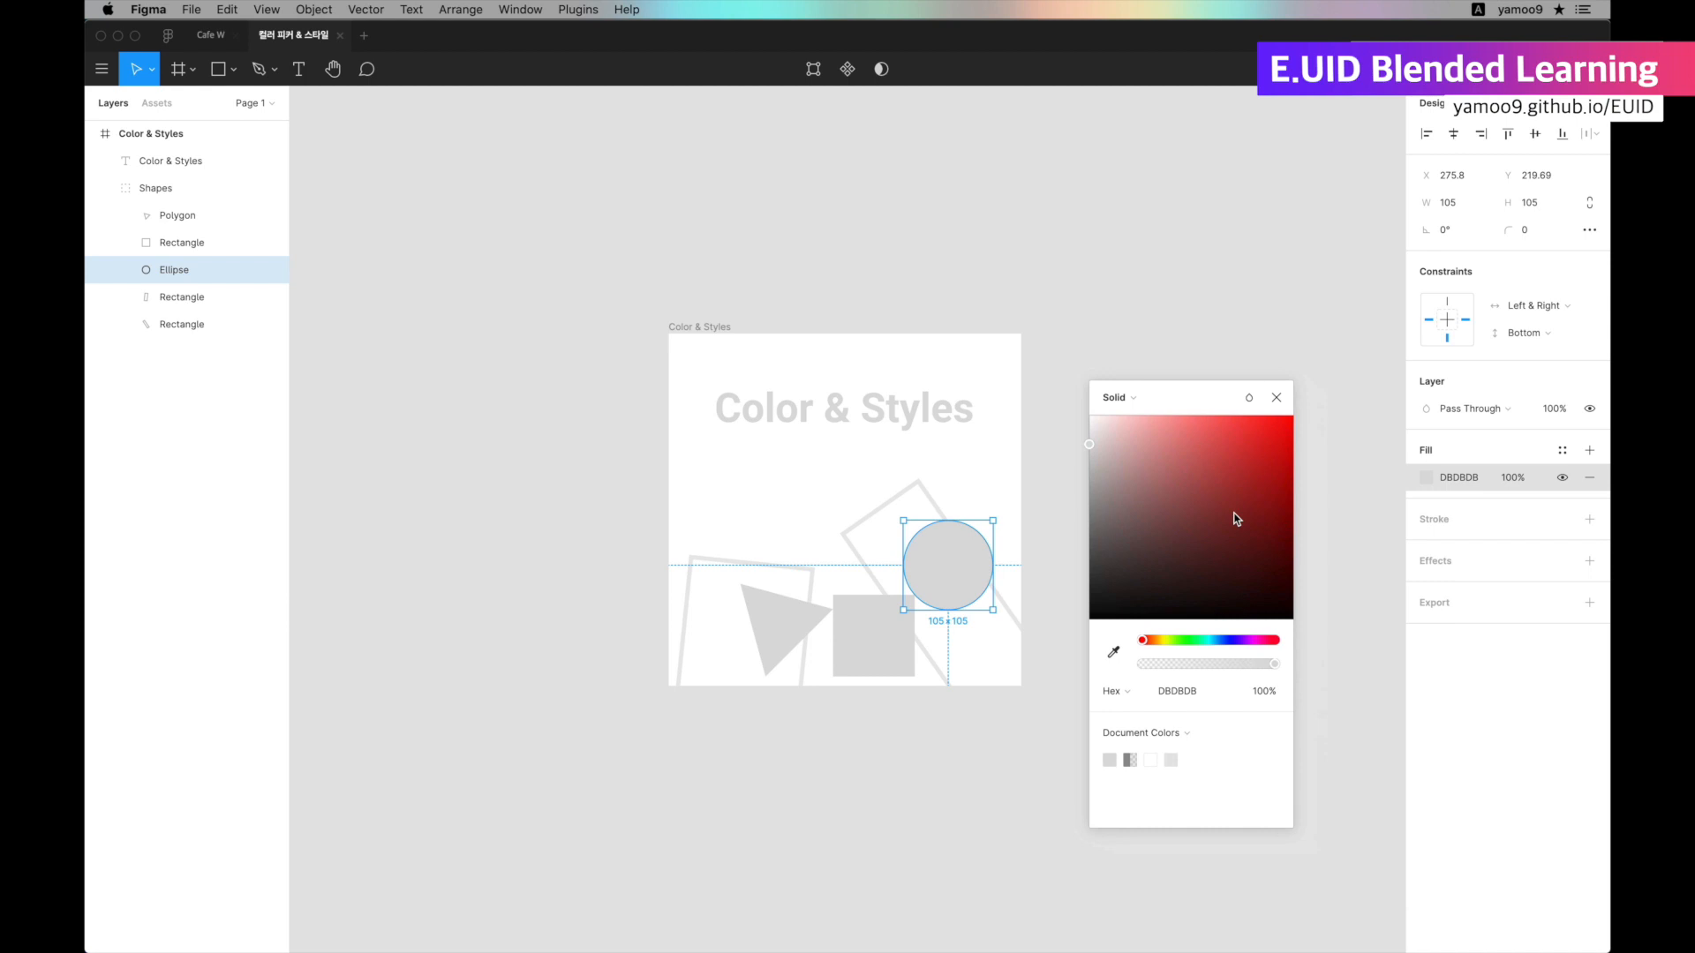
View the circle's fill values in the CSS, HSL and HSB color models, ending on CSS.
left_click(1114, 693)
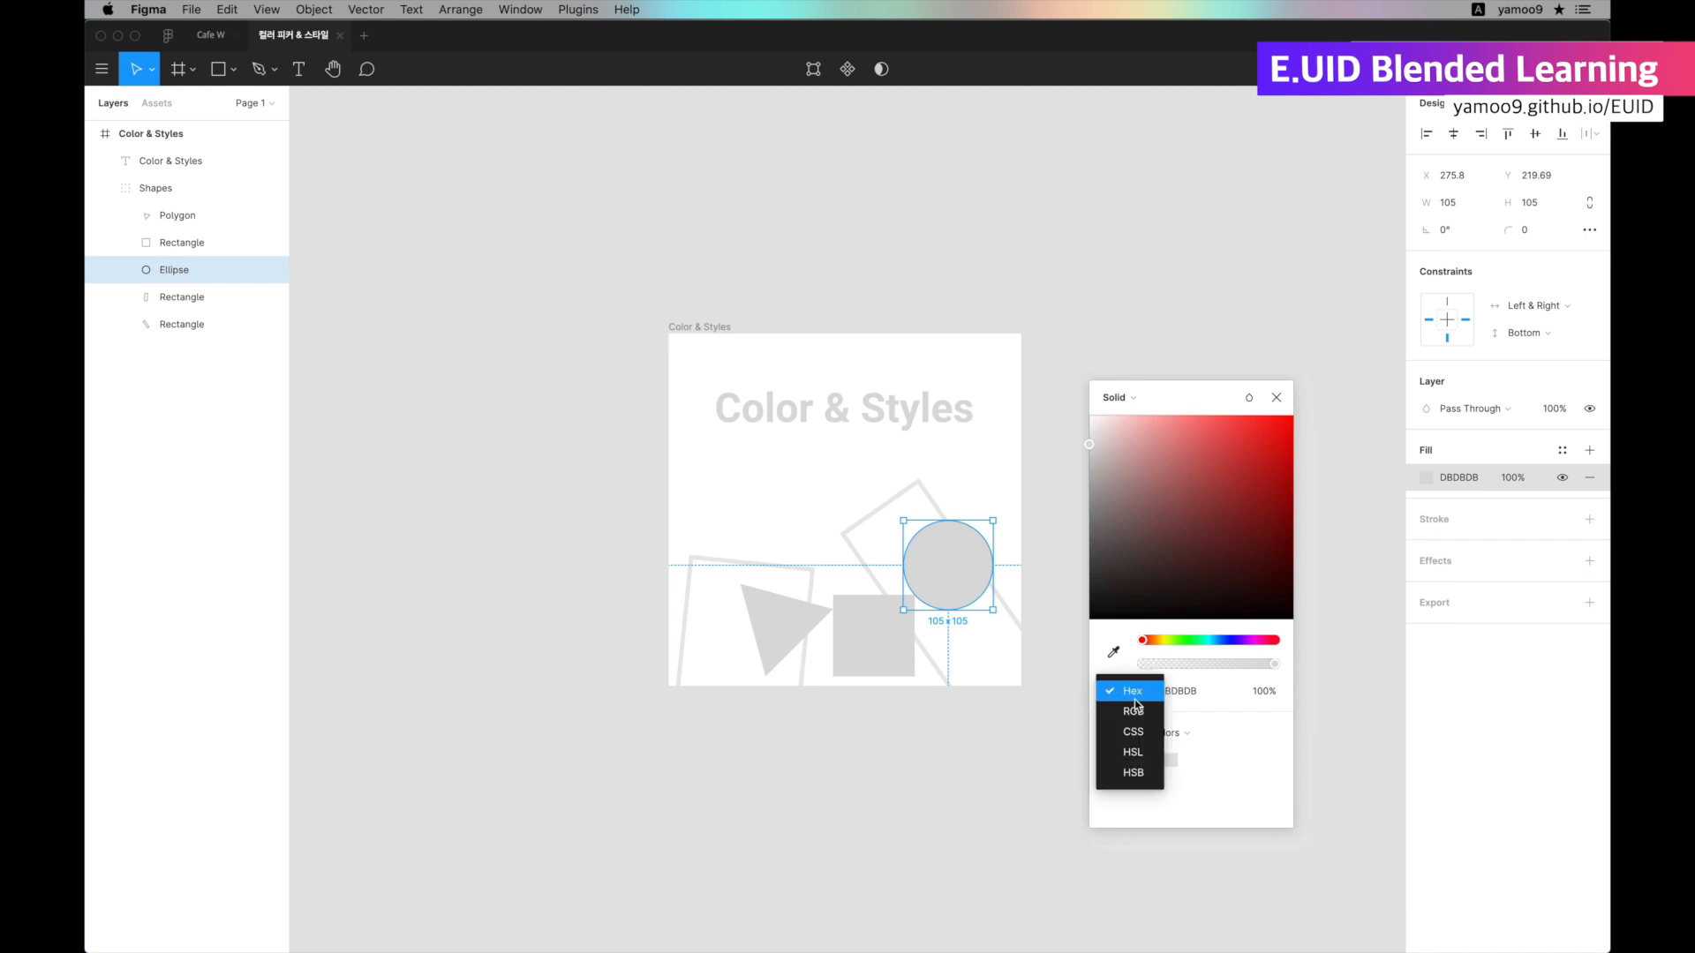
left_click(1134, 731)
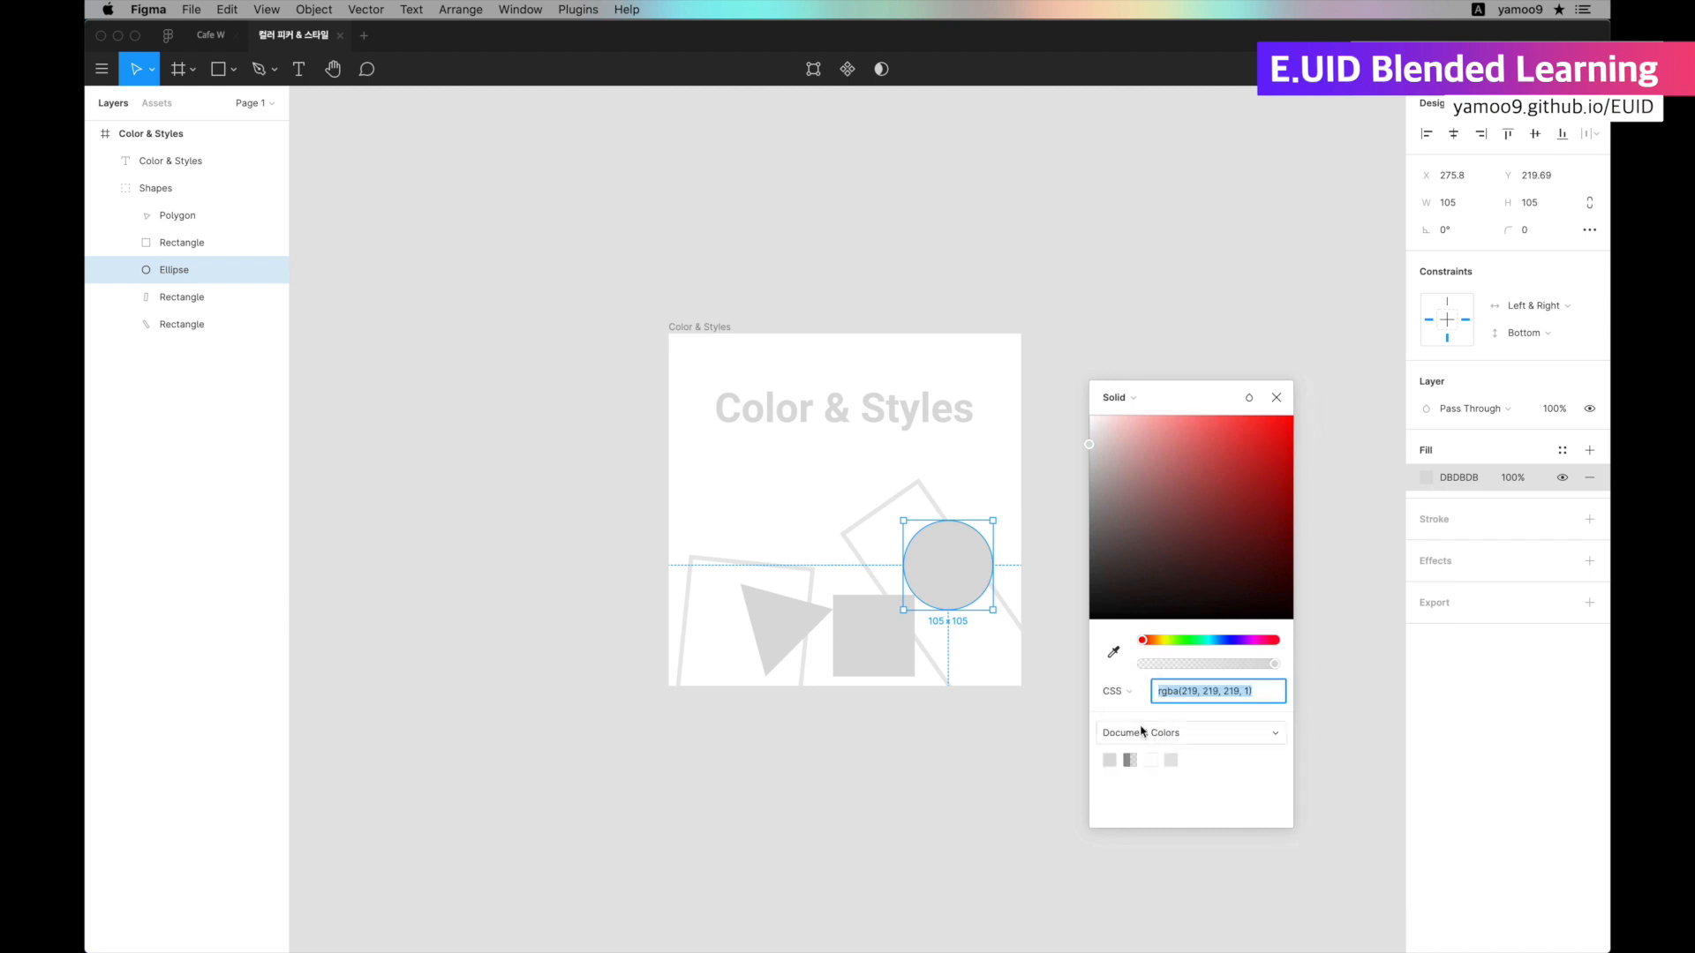
left_click(1135, 691)
left_click(1168, 711)
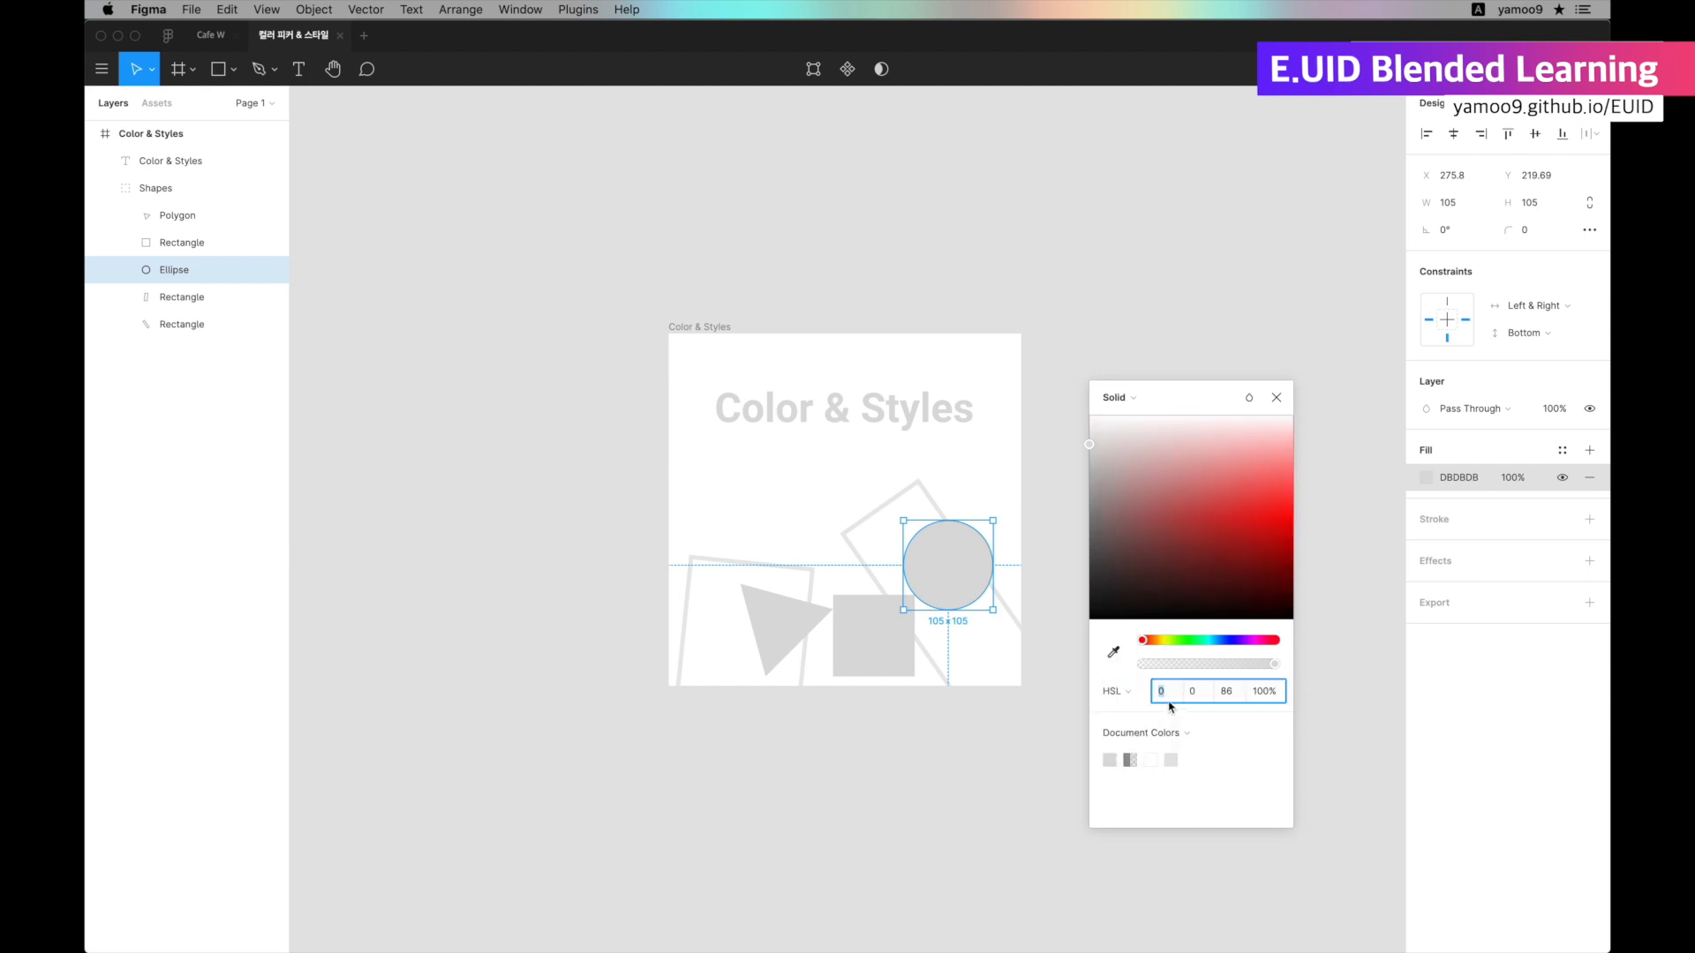
left_click(1114, 702)
left_click(1129, 712)
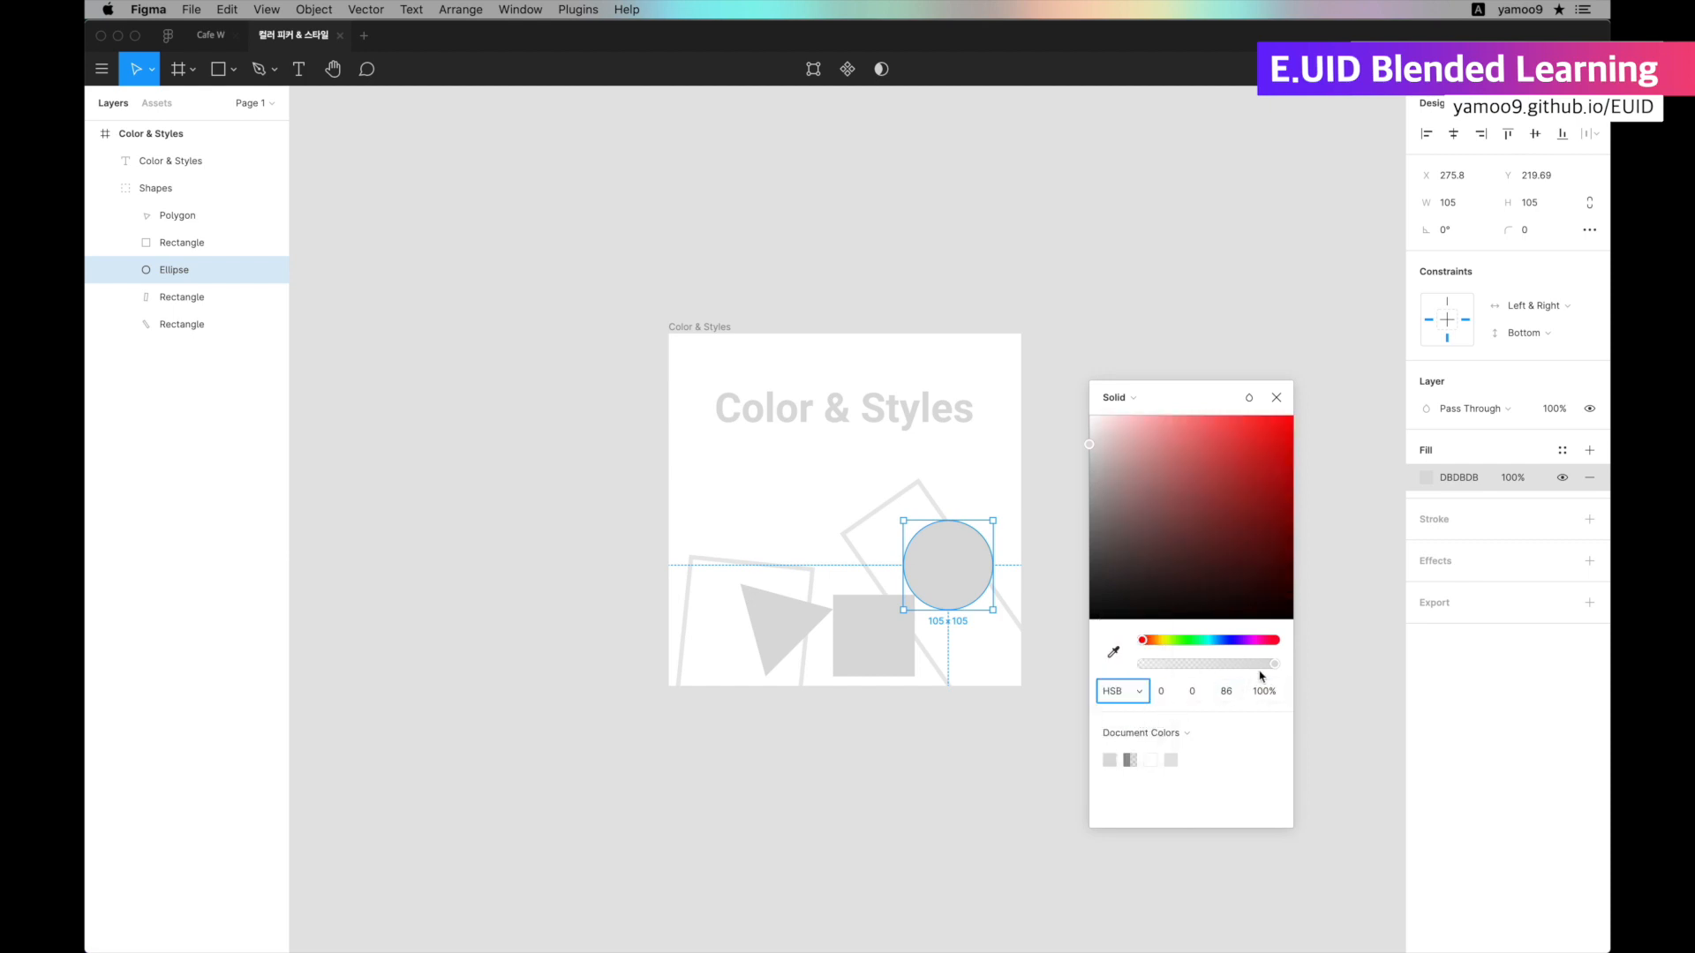
left_click(1130, 696)
left_click(1135, 662)
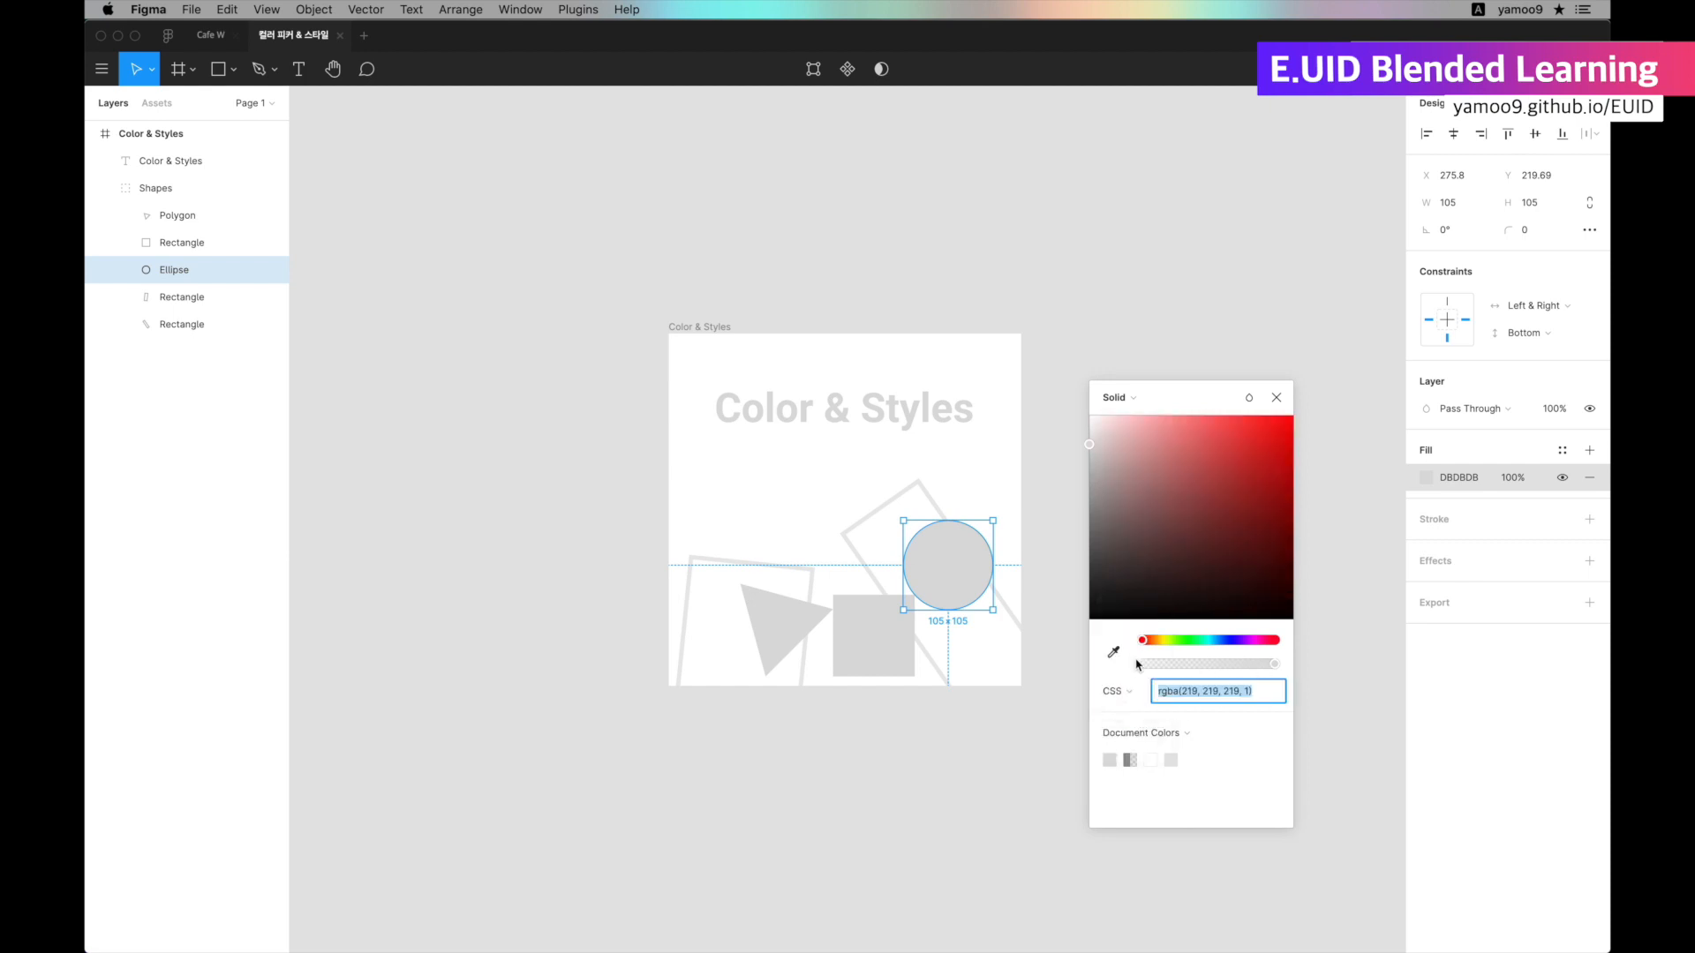
Set the circle's fill to dark red AA3232 at 47% opacity and select its CSS color value.
left_click_drag(1208, 615, 1233, 486)
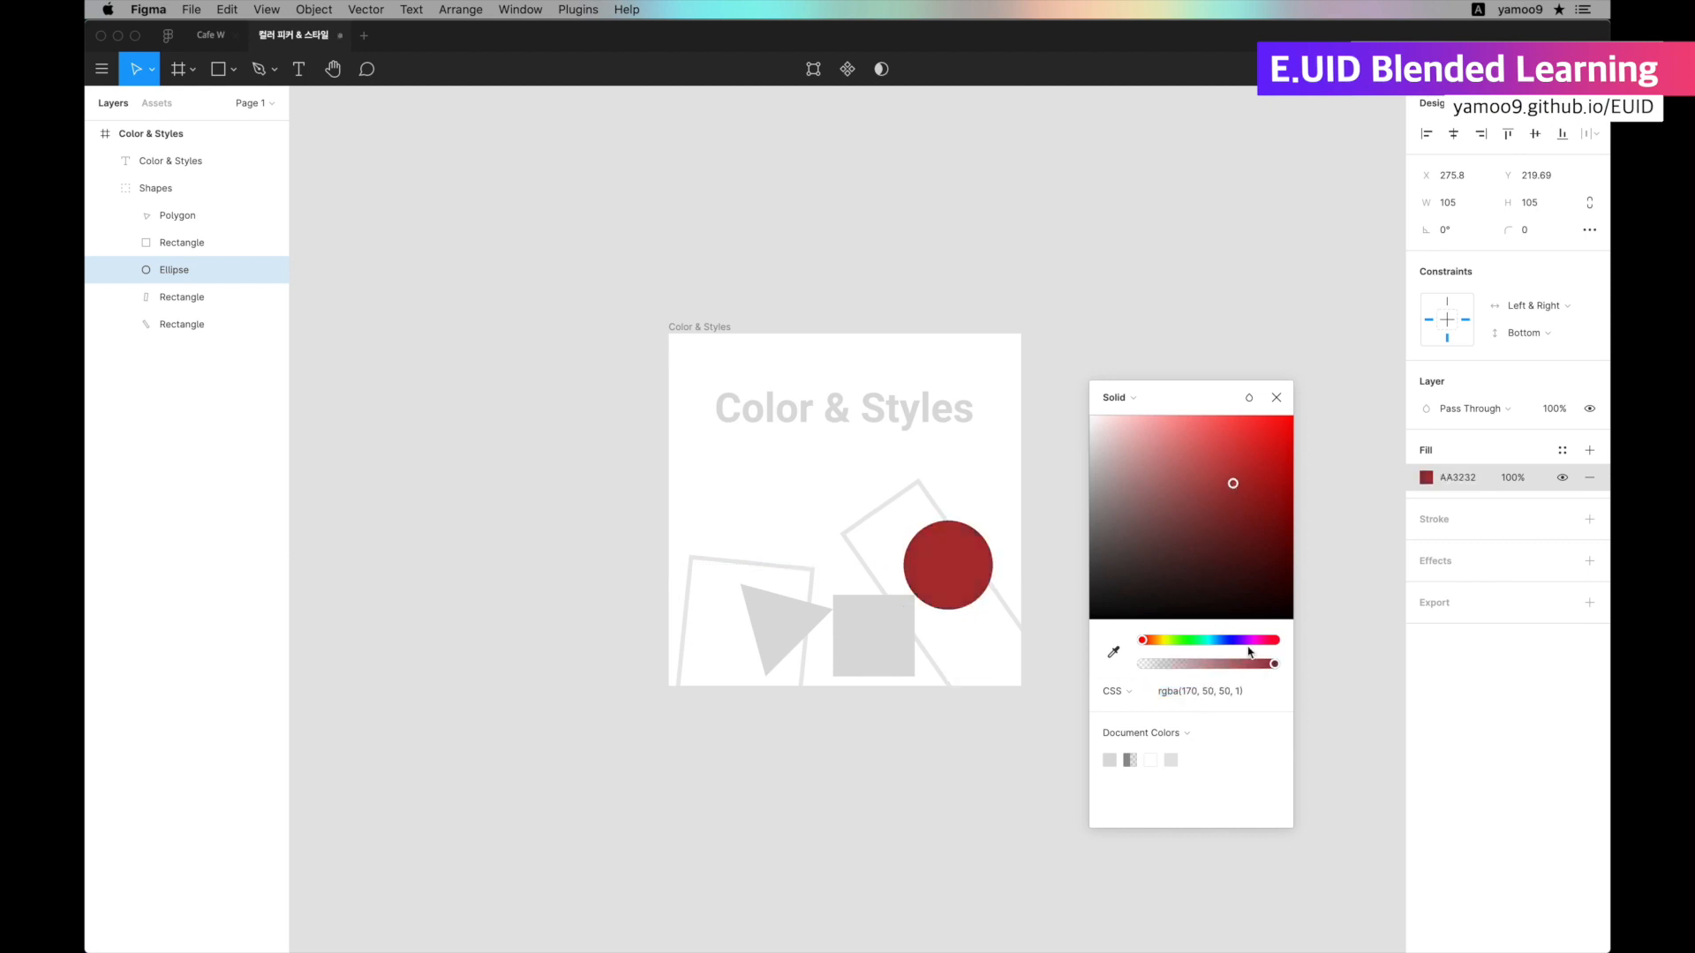
left_click_drag(1247, 667, 1204, 664)
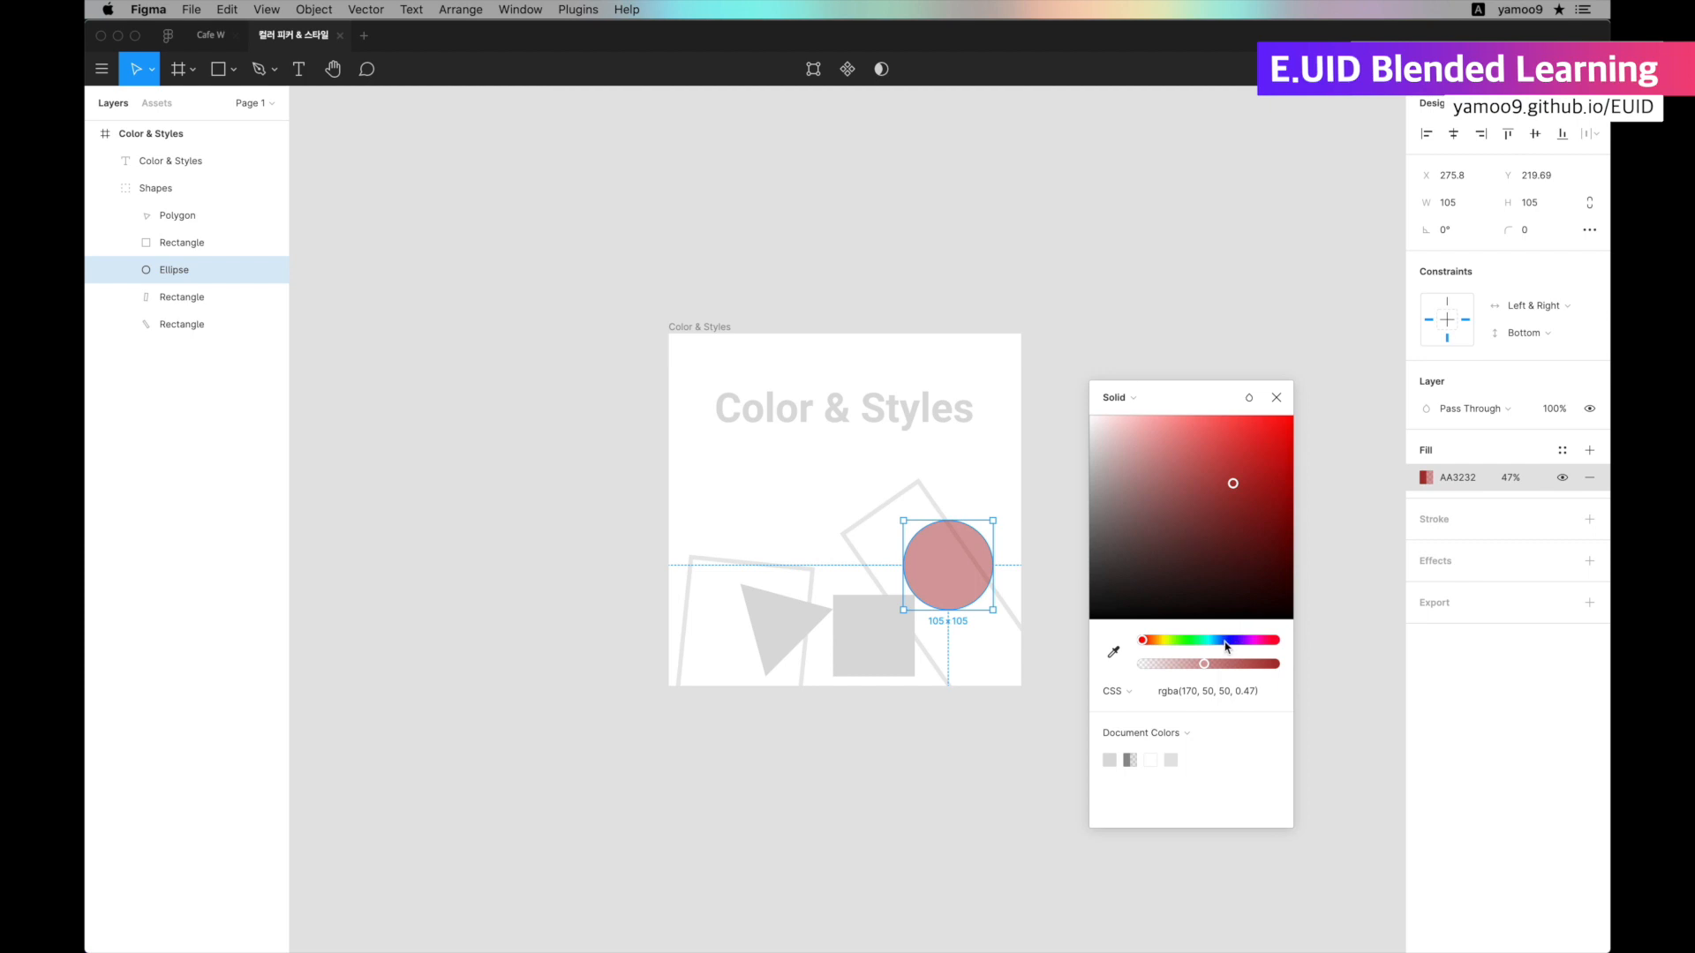
mouse_move(1182, 694)
left_mouse_down()
mouse_move(1238, 700)
mouse_move(1160, 695)
left_mouse_up()
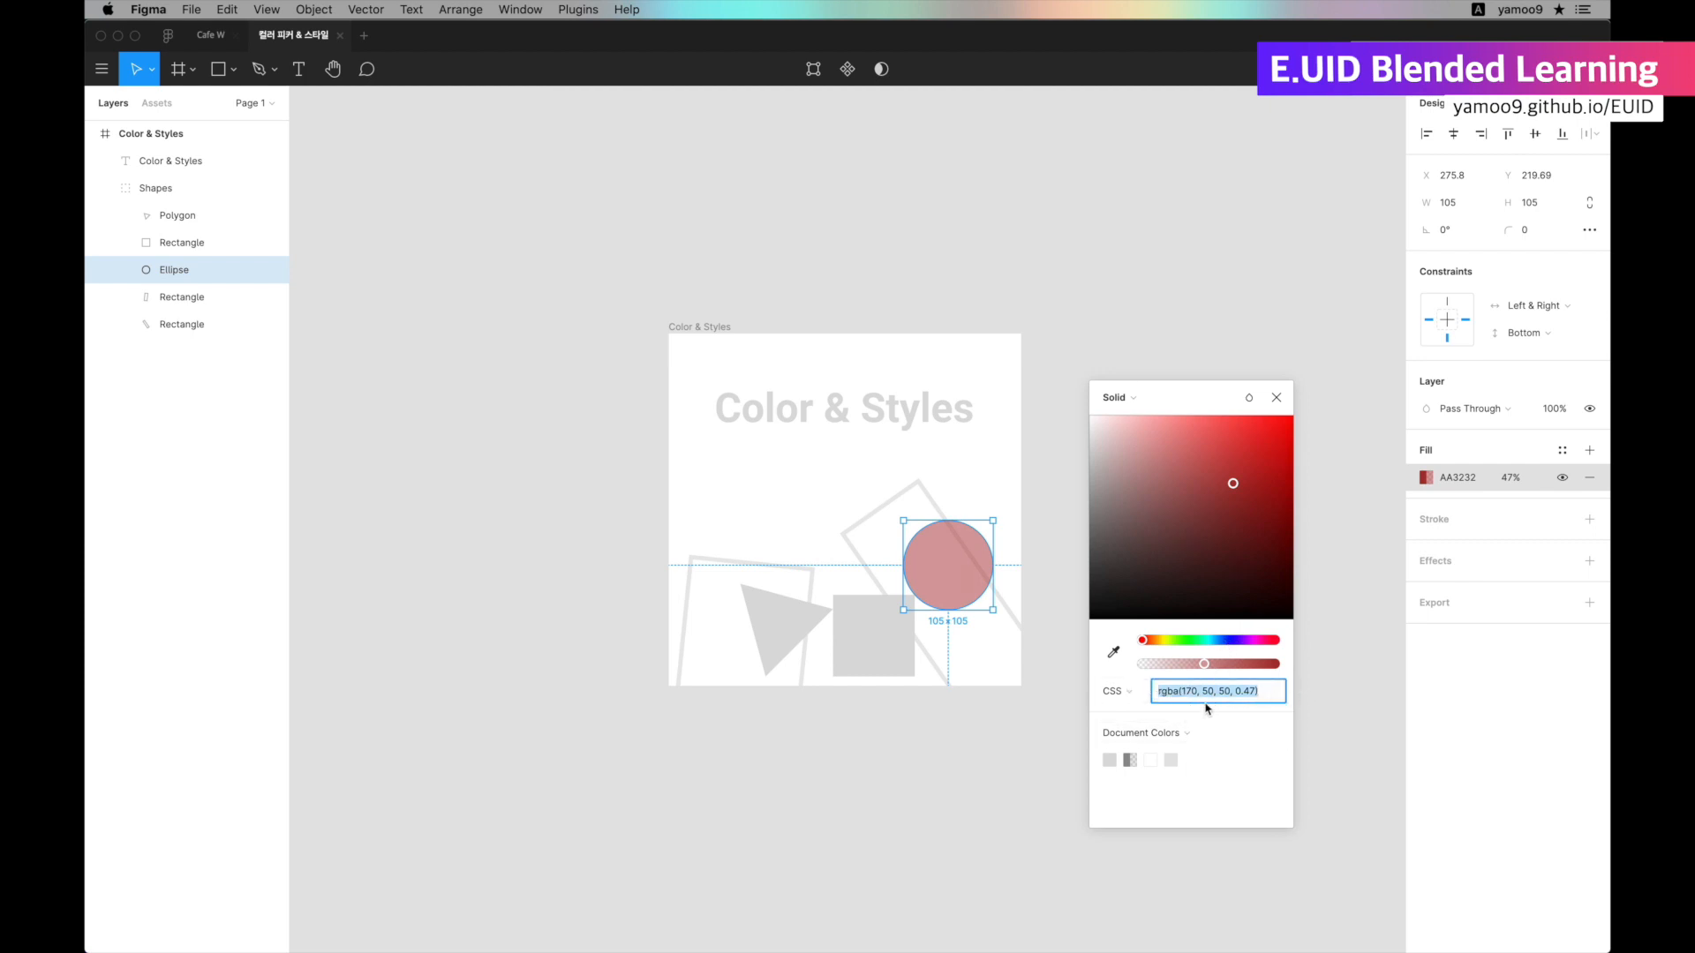
Switch the color model to Hex, change the circle's fill to D65C5C and raise it to full opacity.
left_click(1116, 692)
left_click(1121, 653)
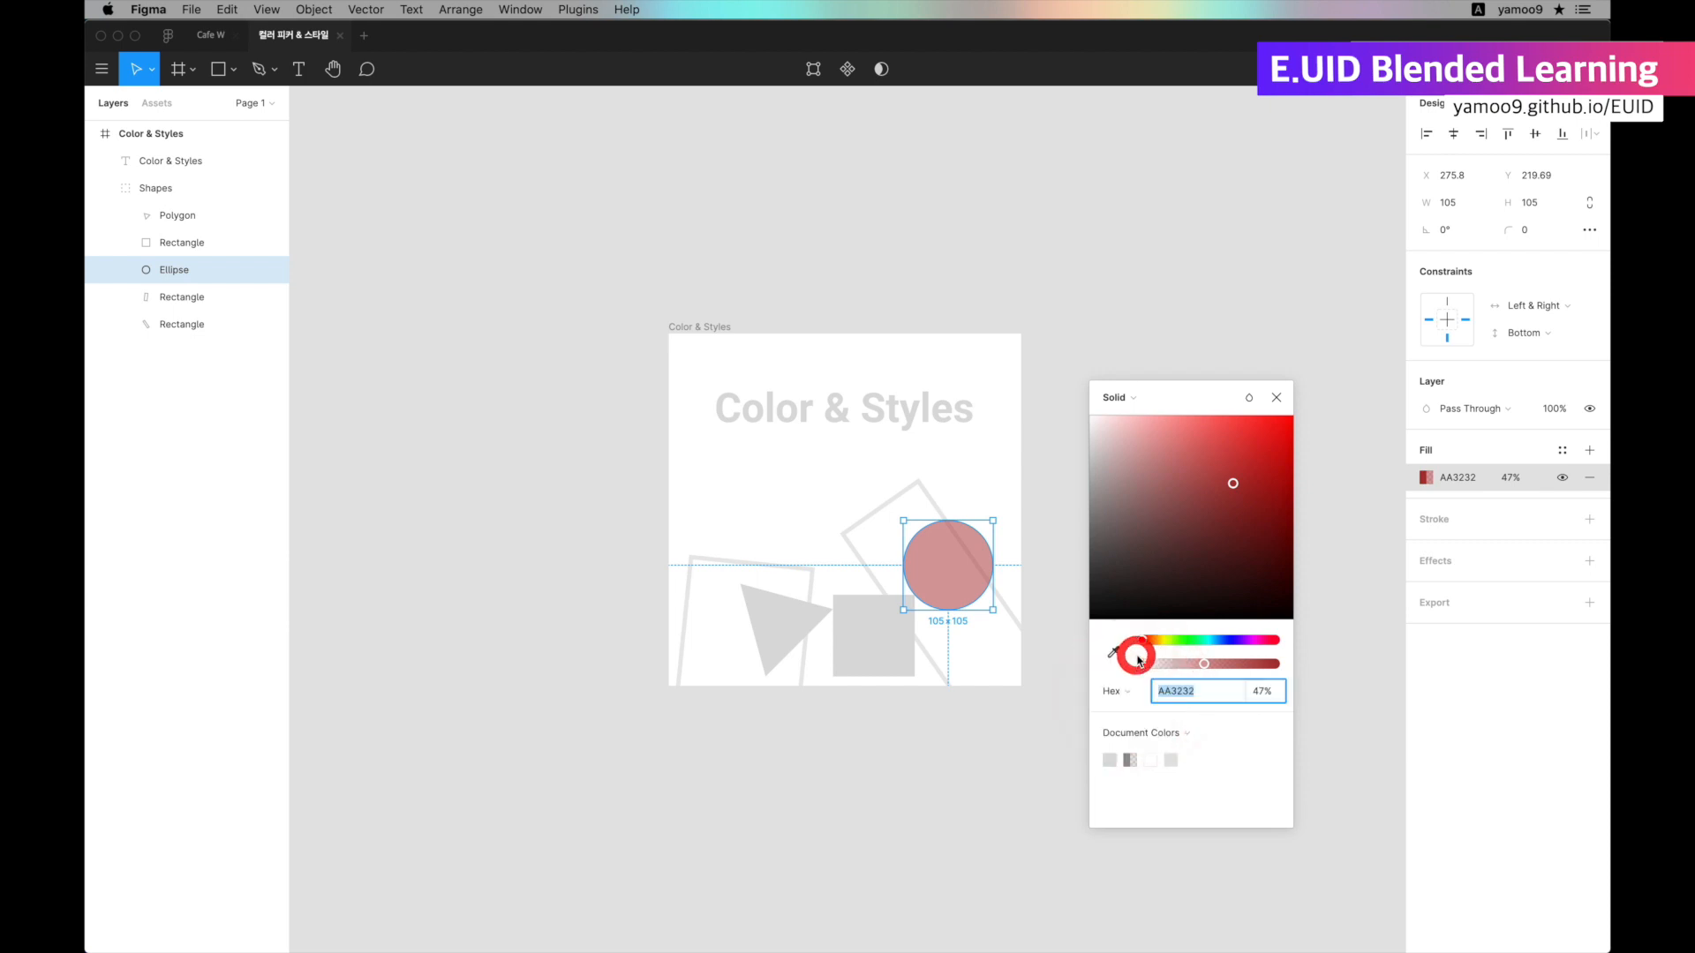
left_click(1205, 449)
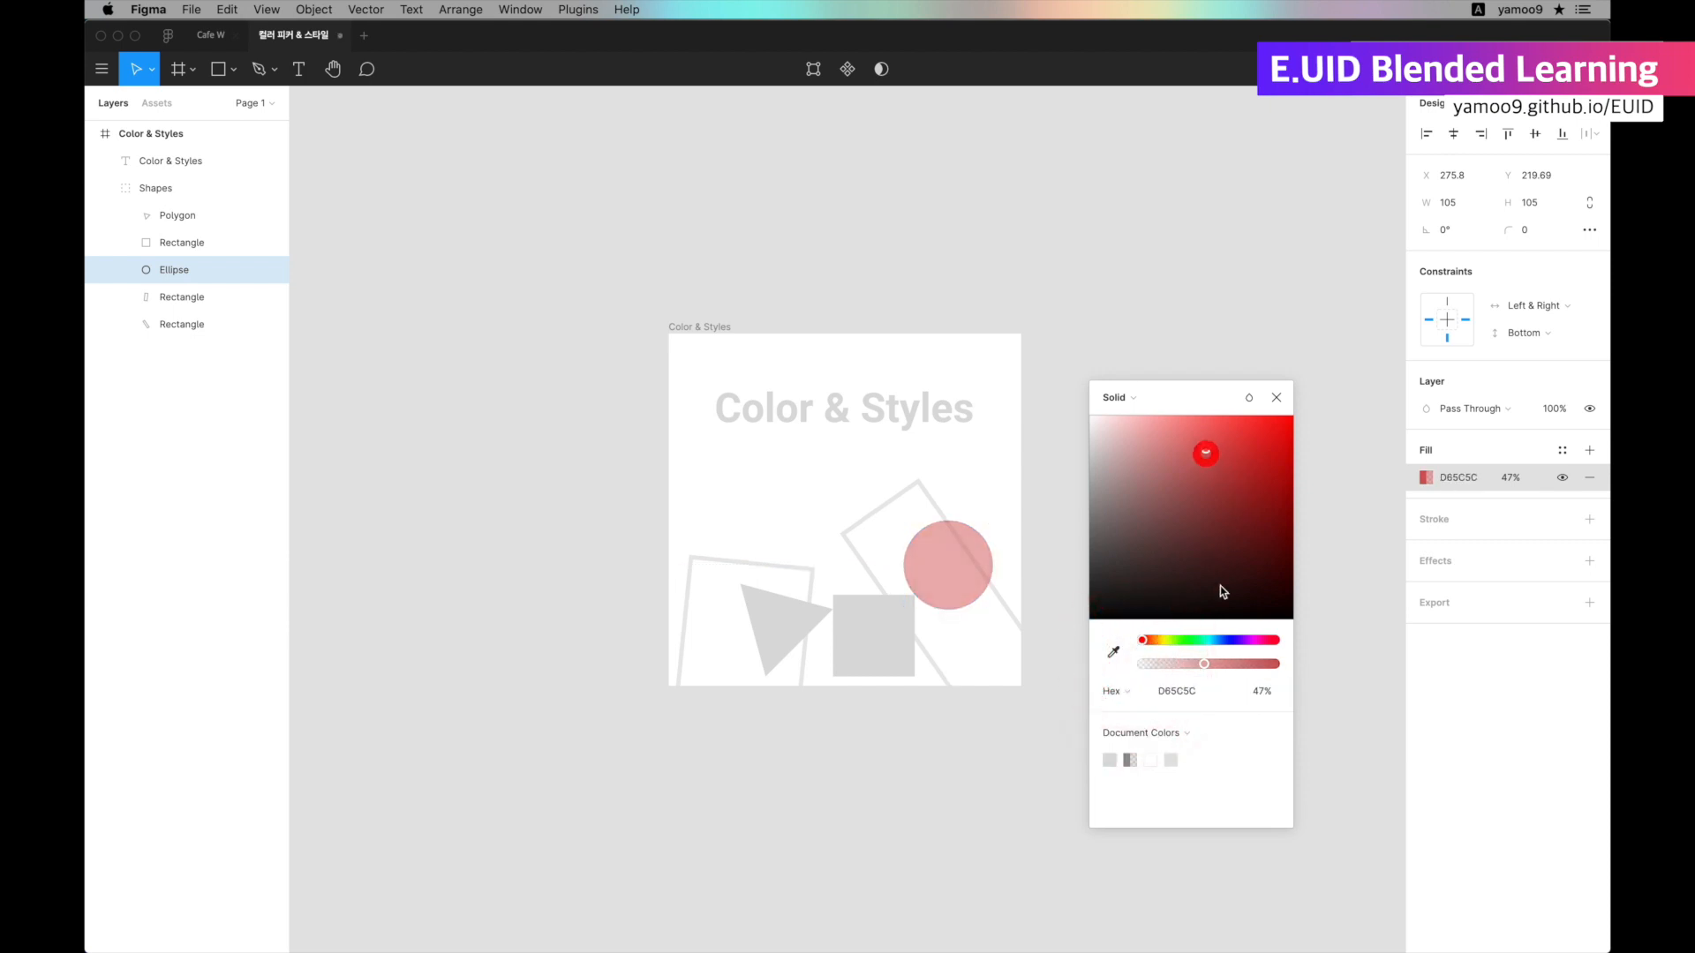
left_click_drag(1231, 664, 1309, 664)
left_click(1163, 691)
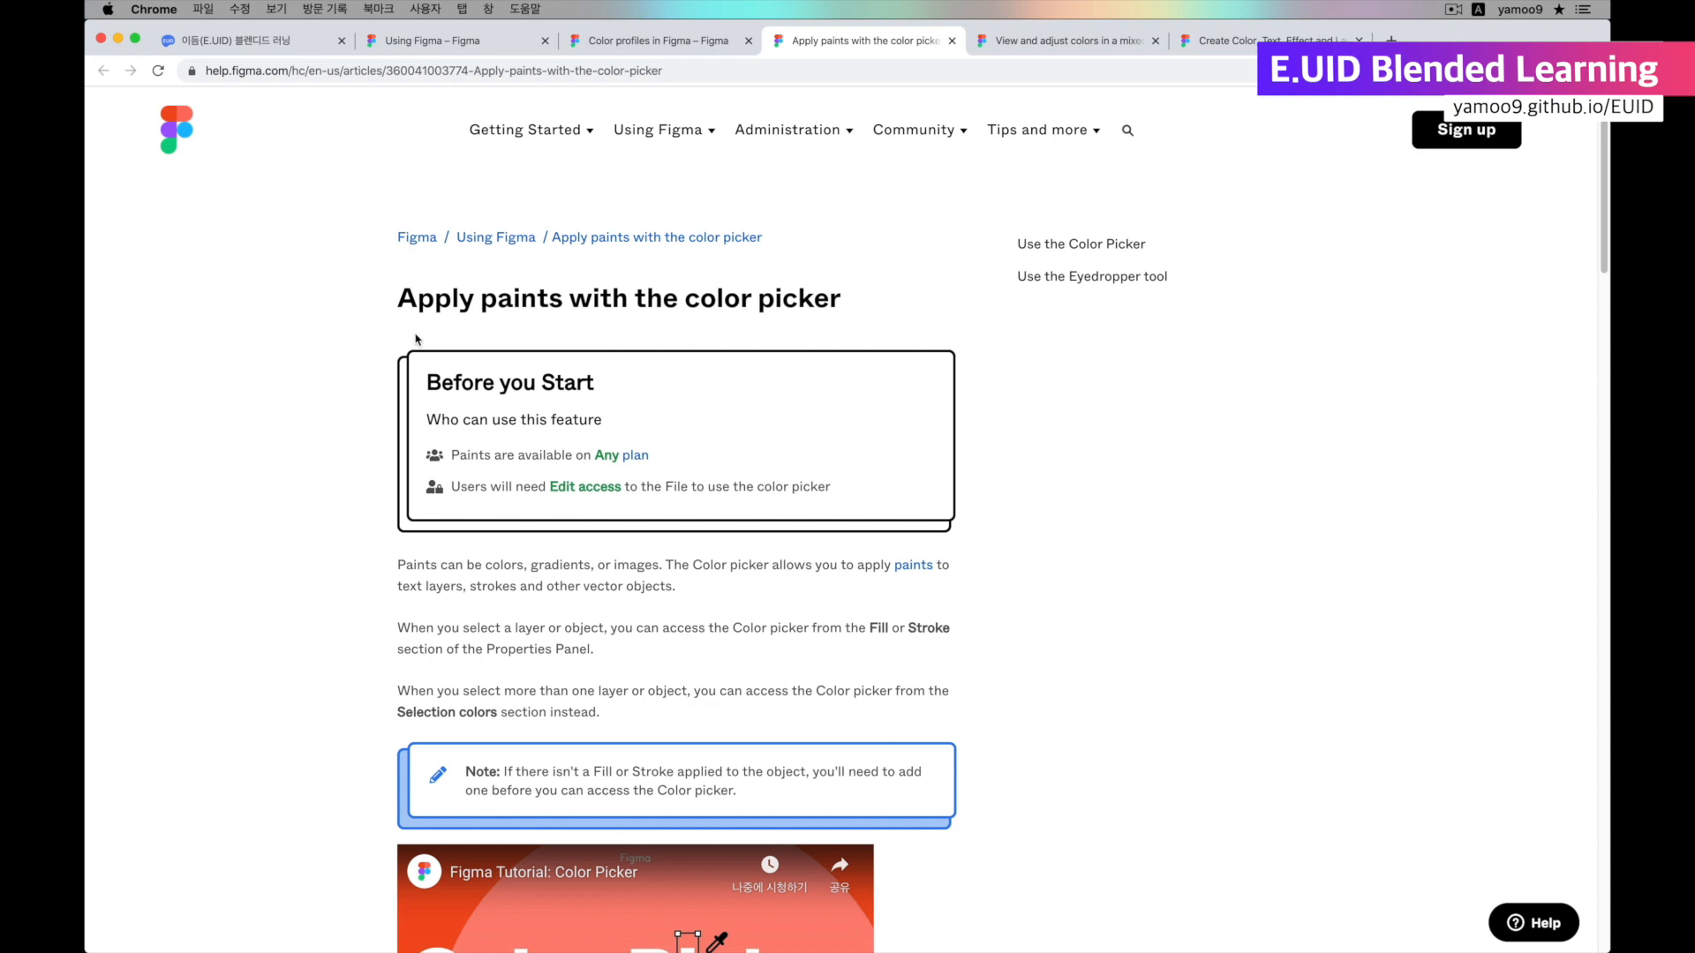
Read the "Apply paints with the color picker" article in Chrome, including the enlarged color picker diagram and the Eyedropper section.
left_click_drag(1605, 260, 1603, 441)
left_click(771, 457)
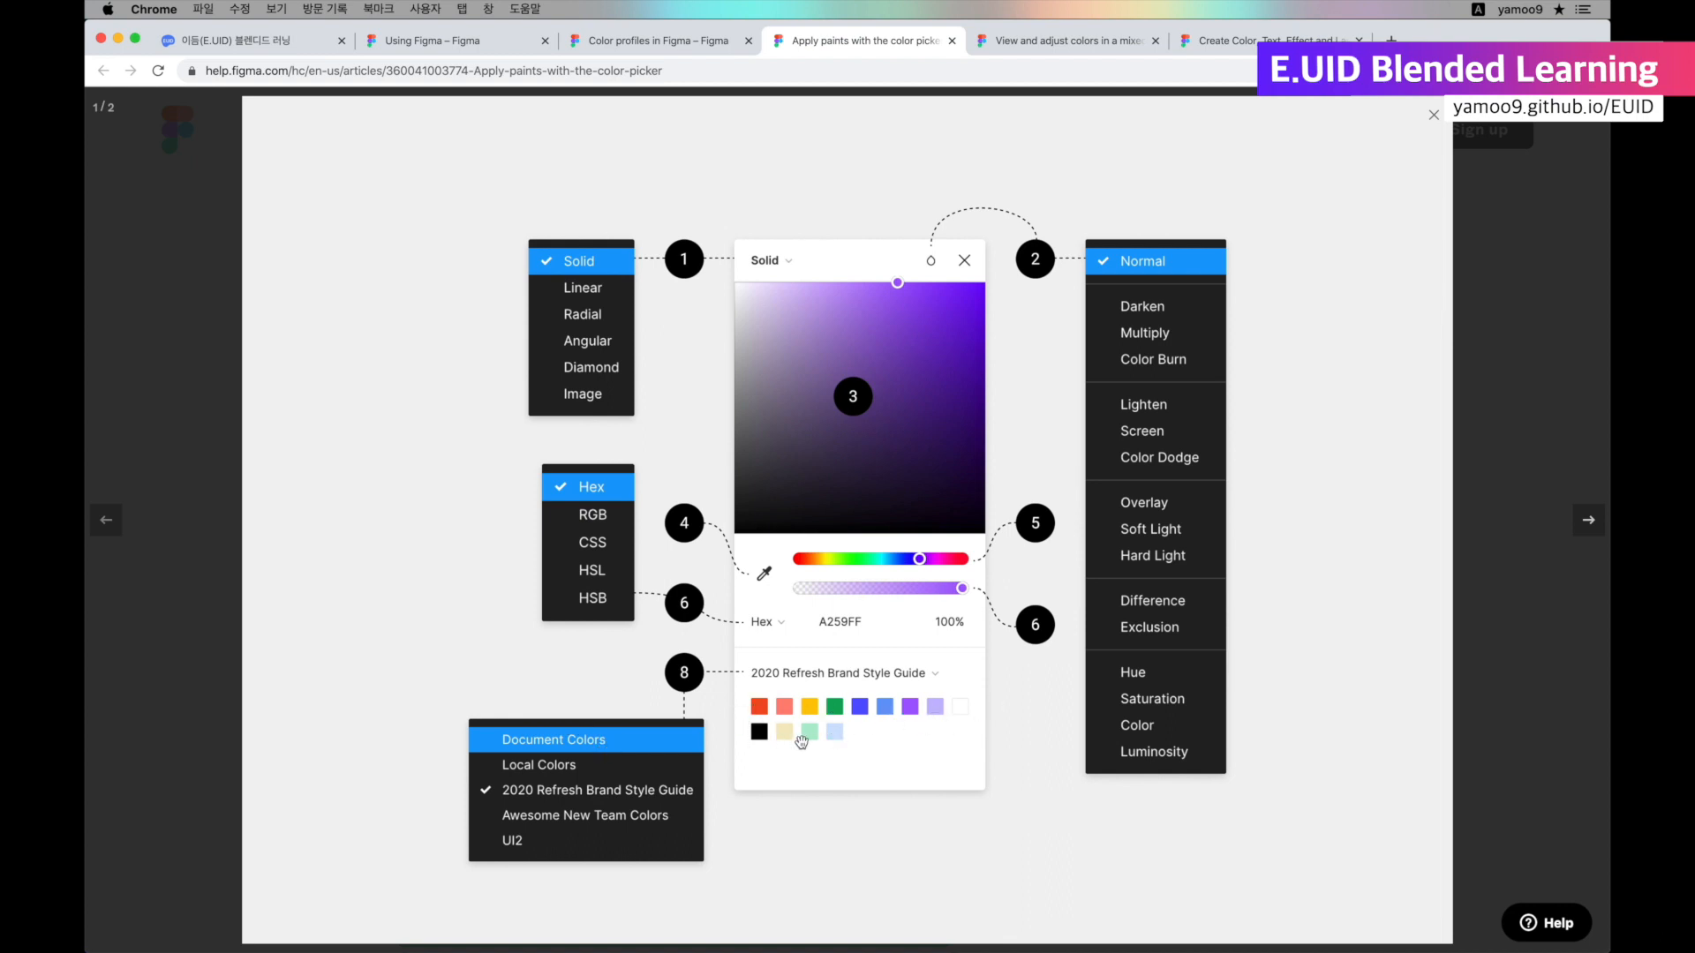
left_click(1487, 669)
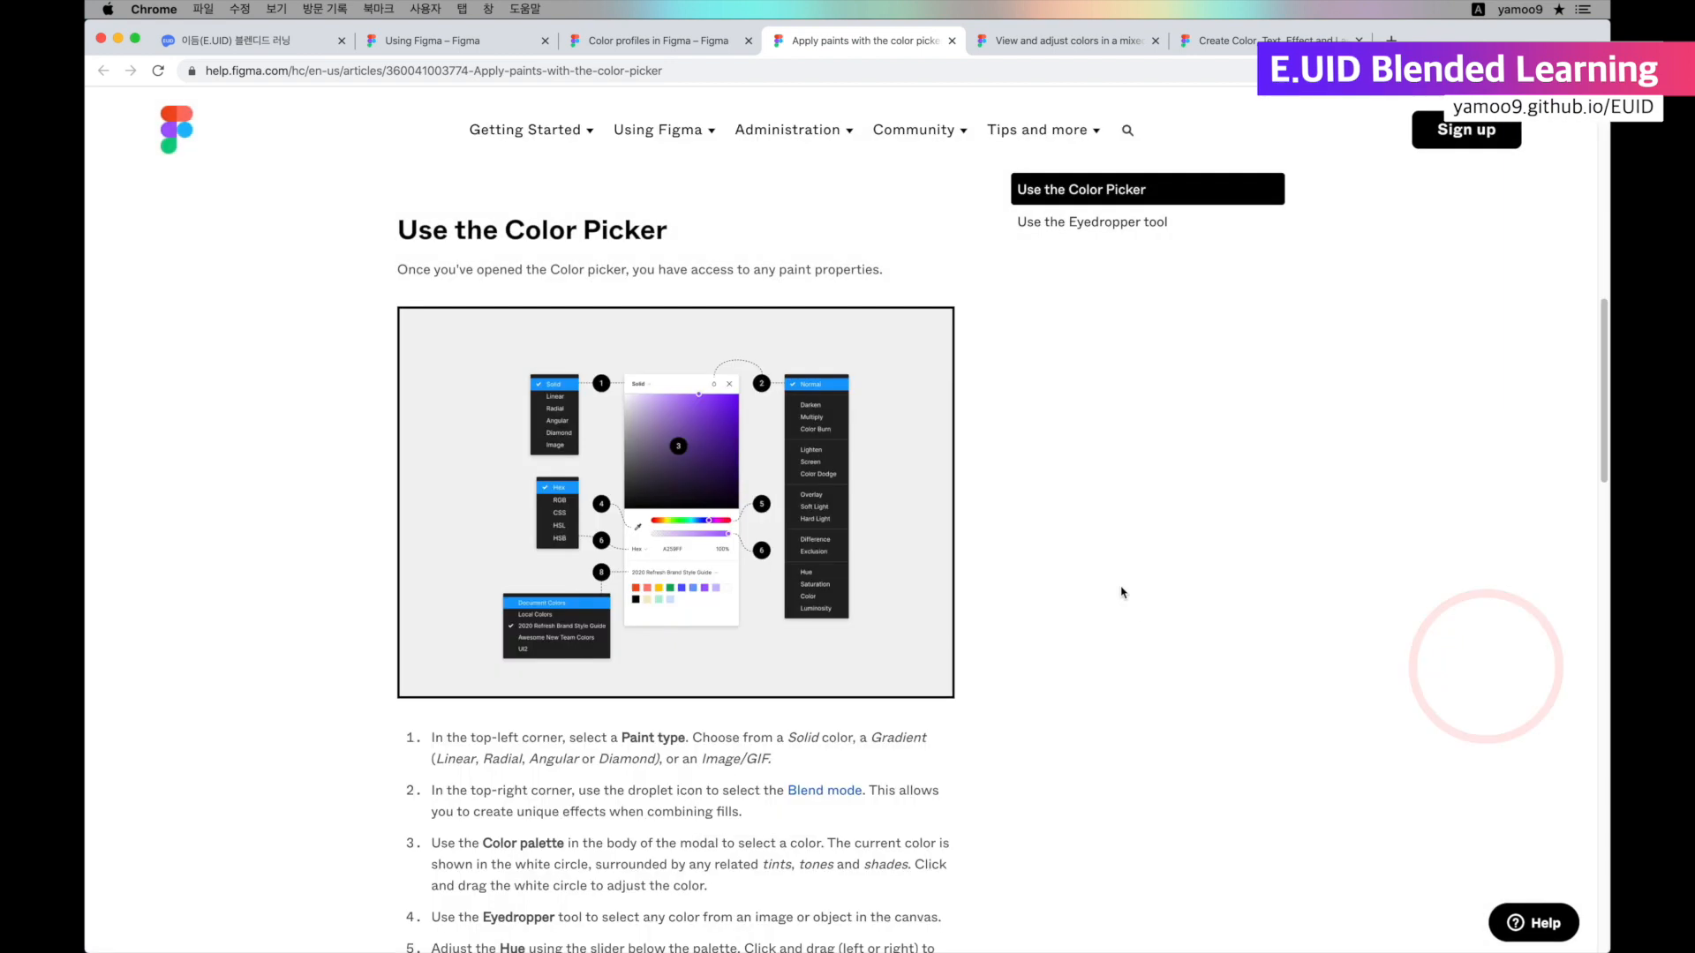
scroll(1123, 592, "down", 10)
left_click(1603, 591)
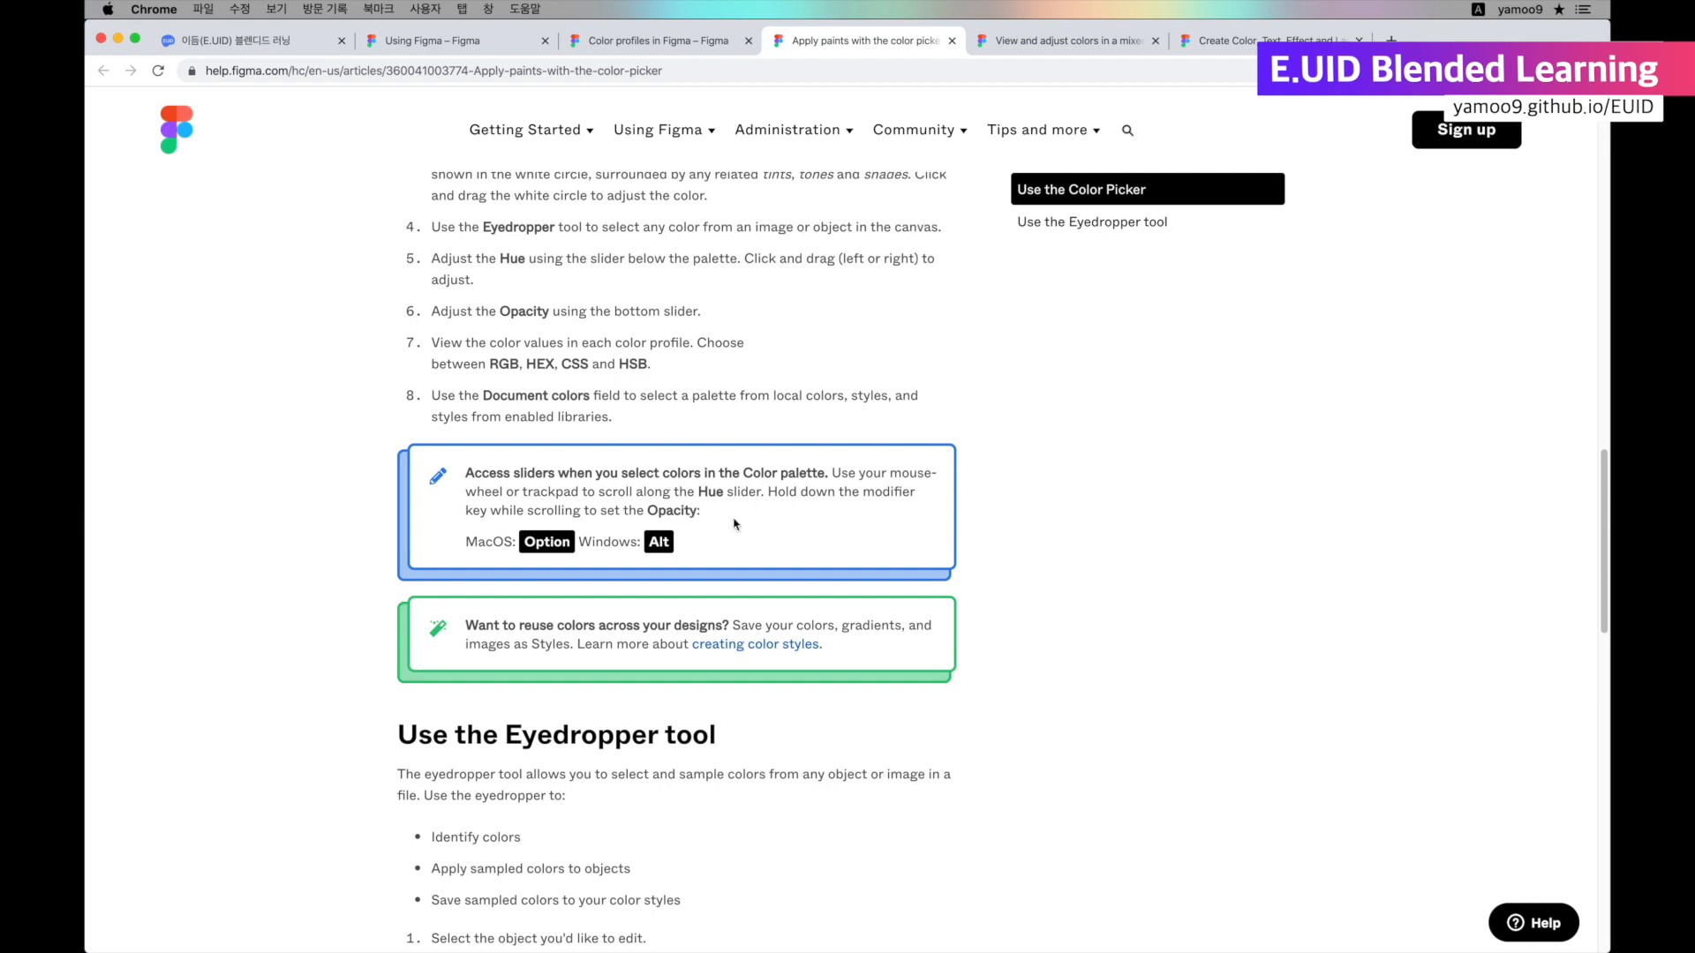
scroll(740, 524, "down", 6)
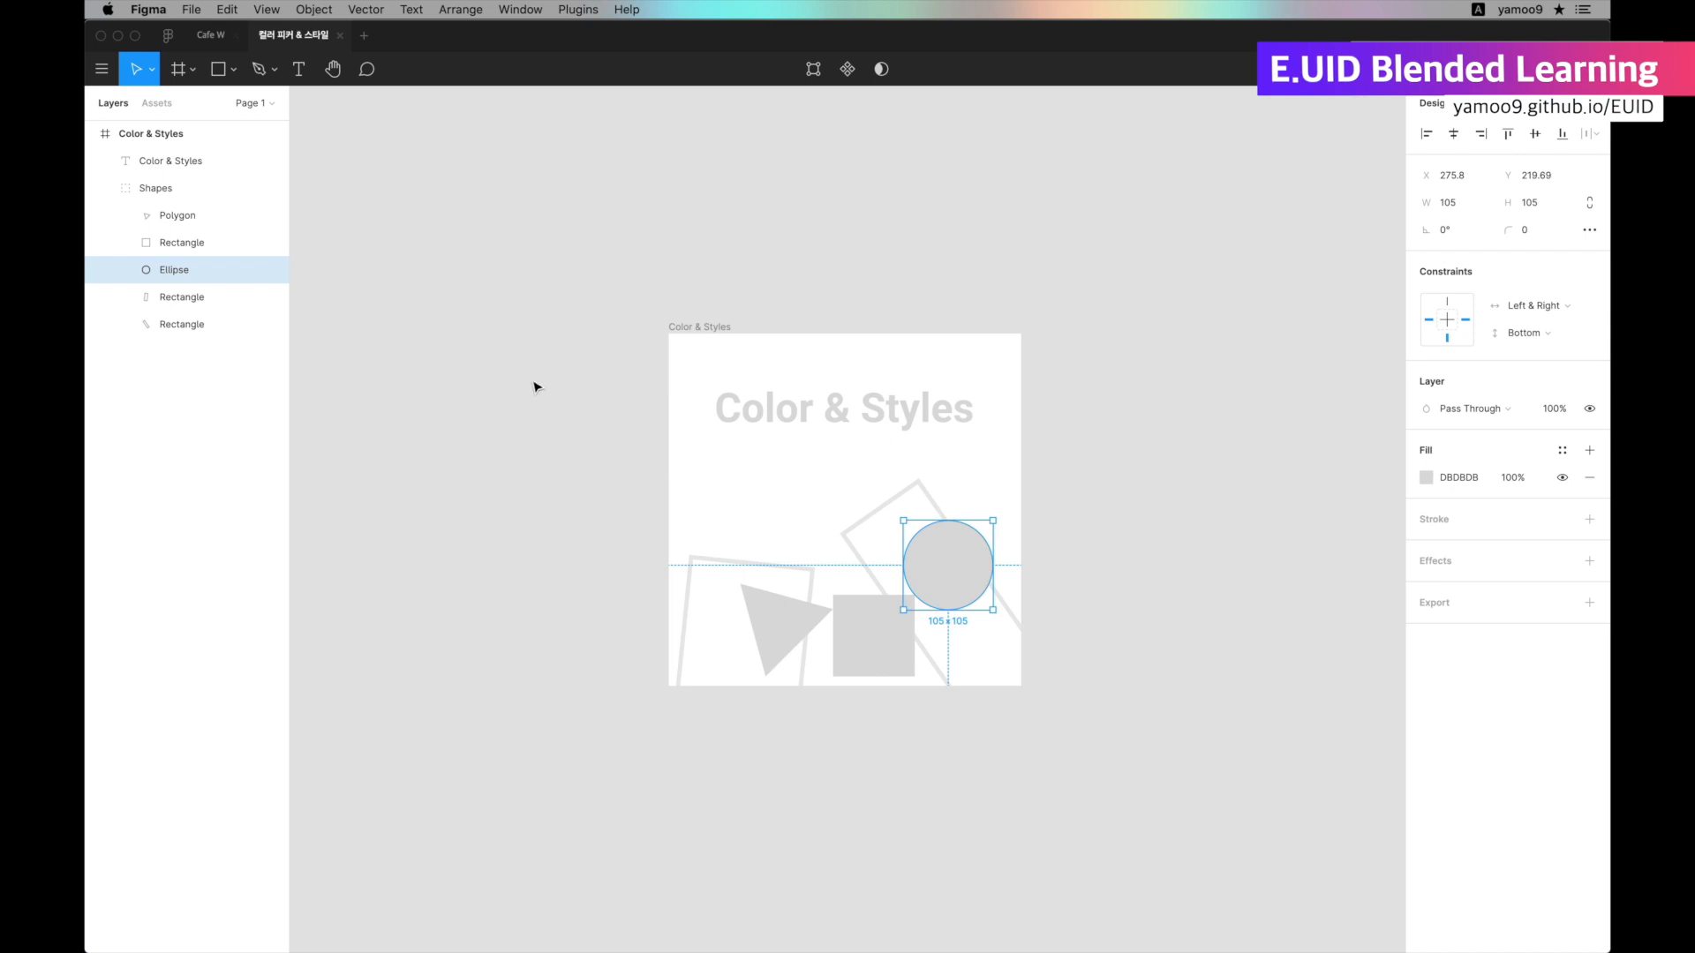
Copy the Notice Review component from the Cafe W file in Figma and paste it into the 컬러 피커 & 스타일 file.
left_click(210, 35)
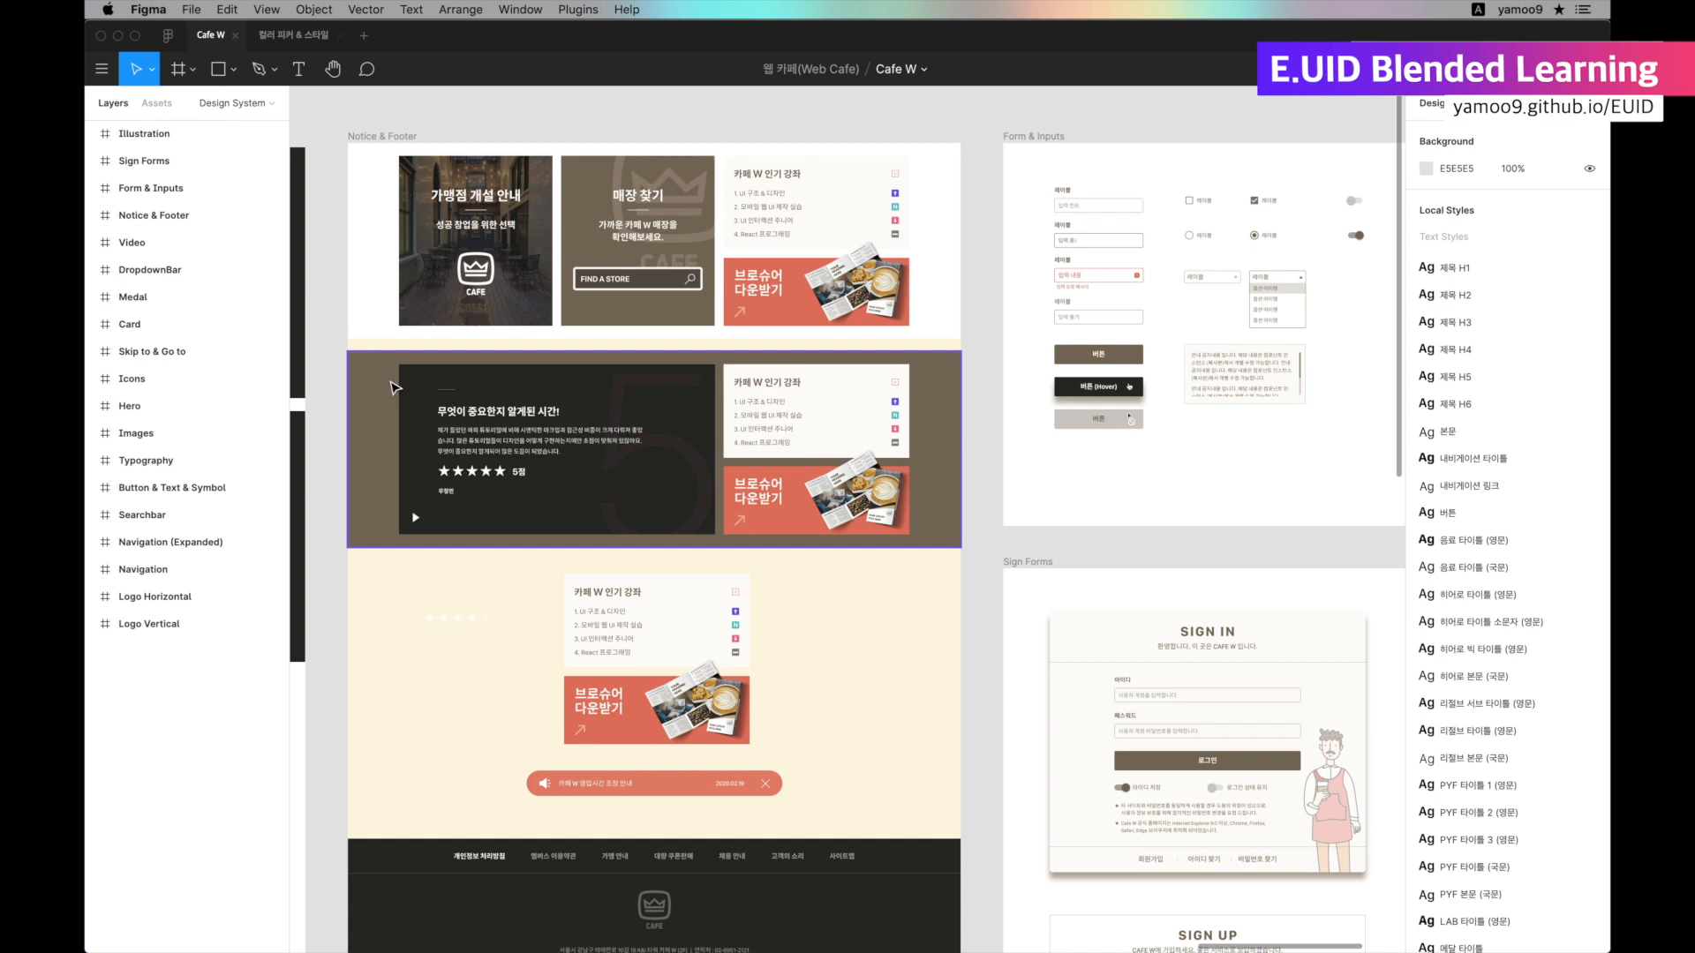
left_click(392, 385)
left_click(293, 34)
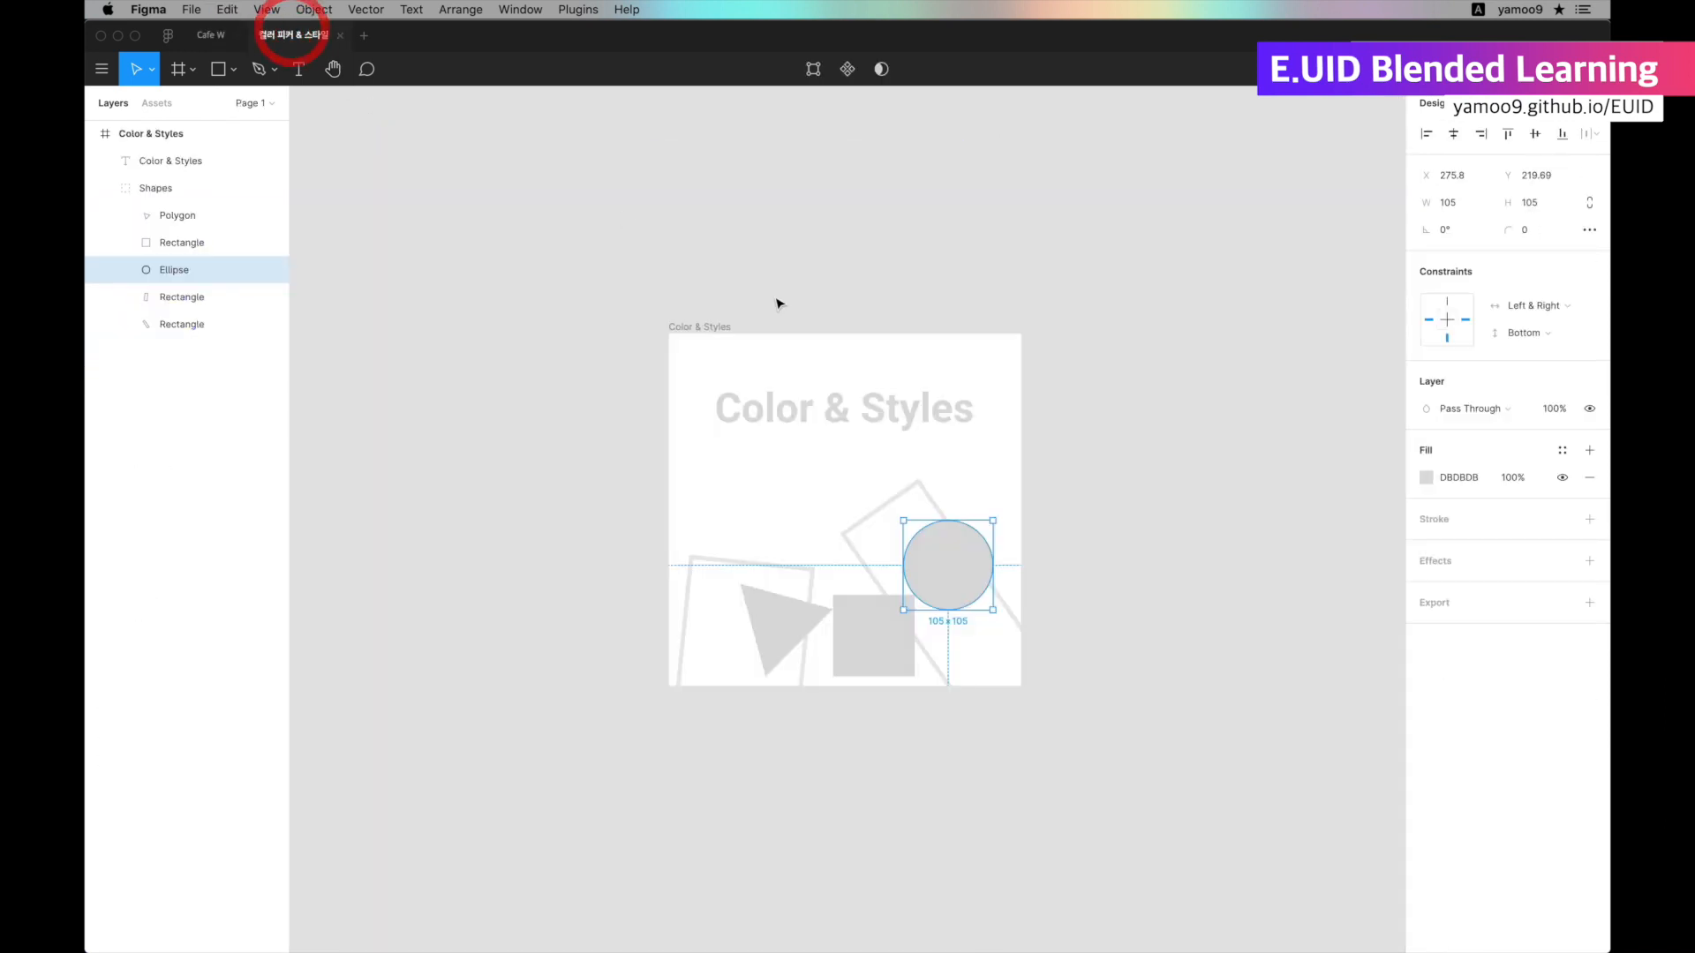
scroll(799, 379, "up", 5)
left_click(766, 373)
key("super+v")
scroll(847, 353, "down", 5)
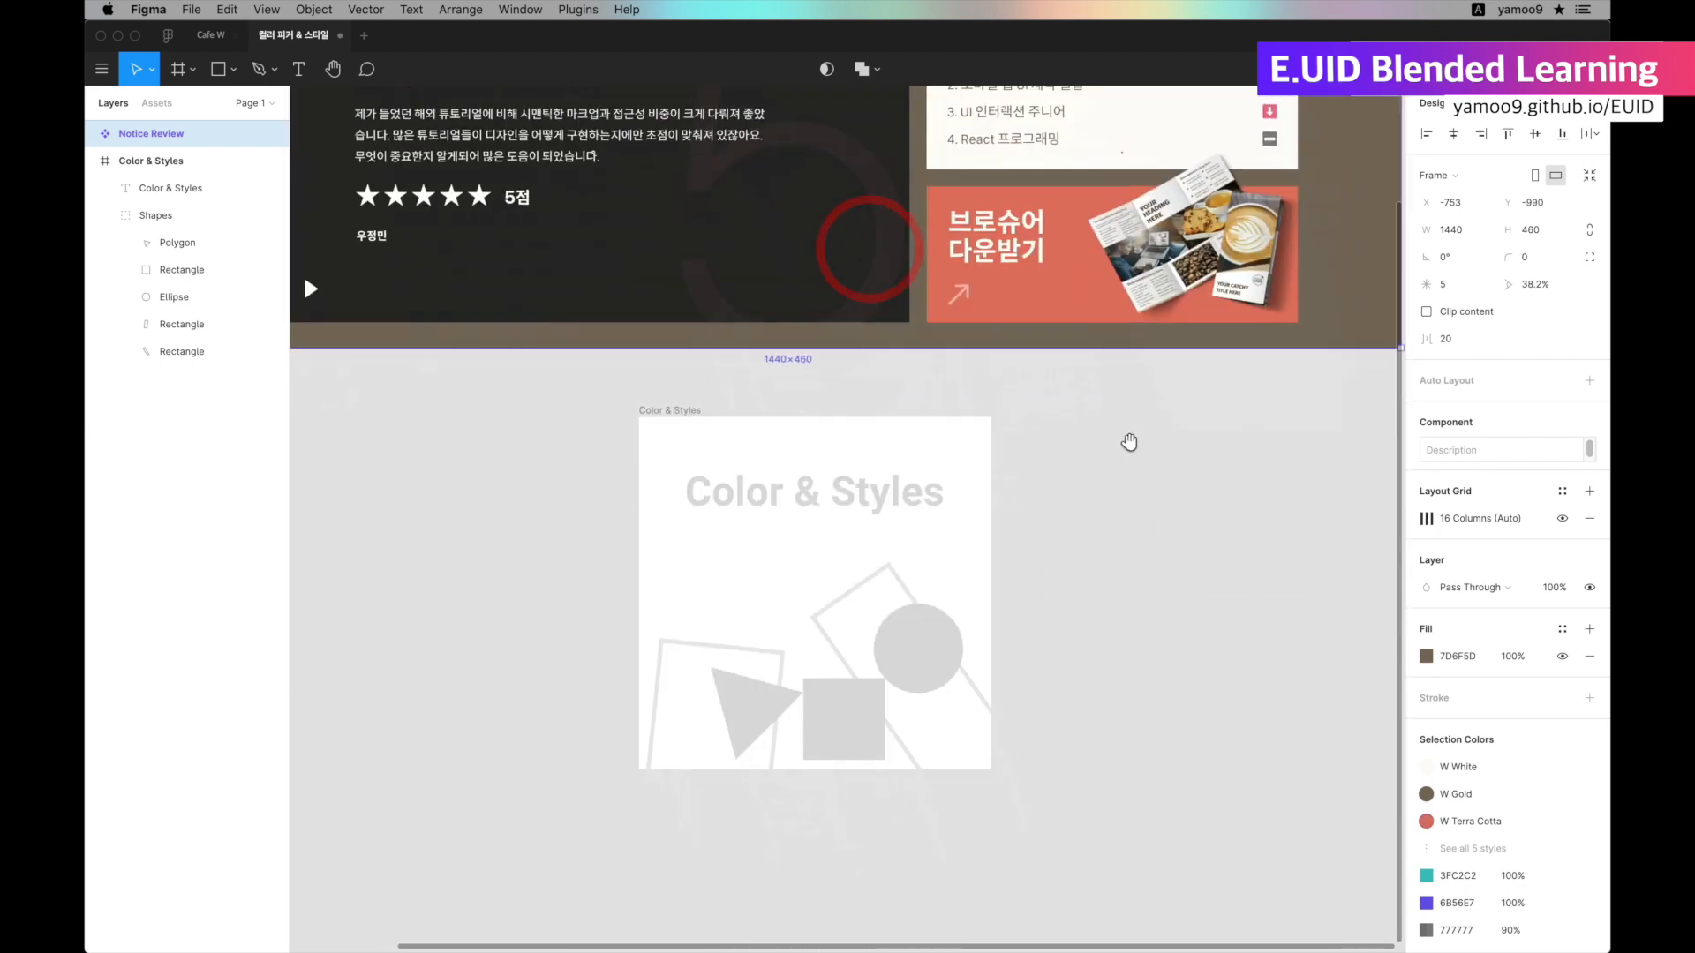
left_click_drag(1130, 442, 1144, 433)
Recolor the circle with the Eyedropper, sampling E27762 from the brochure banner and finally 282725 from the dark review panel.
double_click(918, 678)
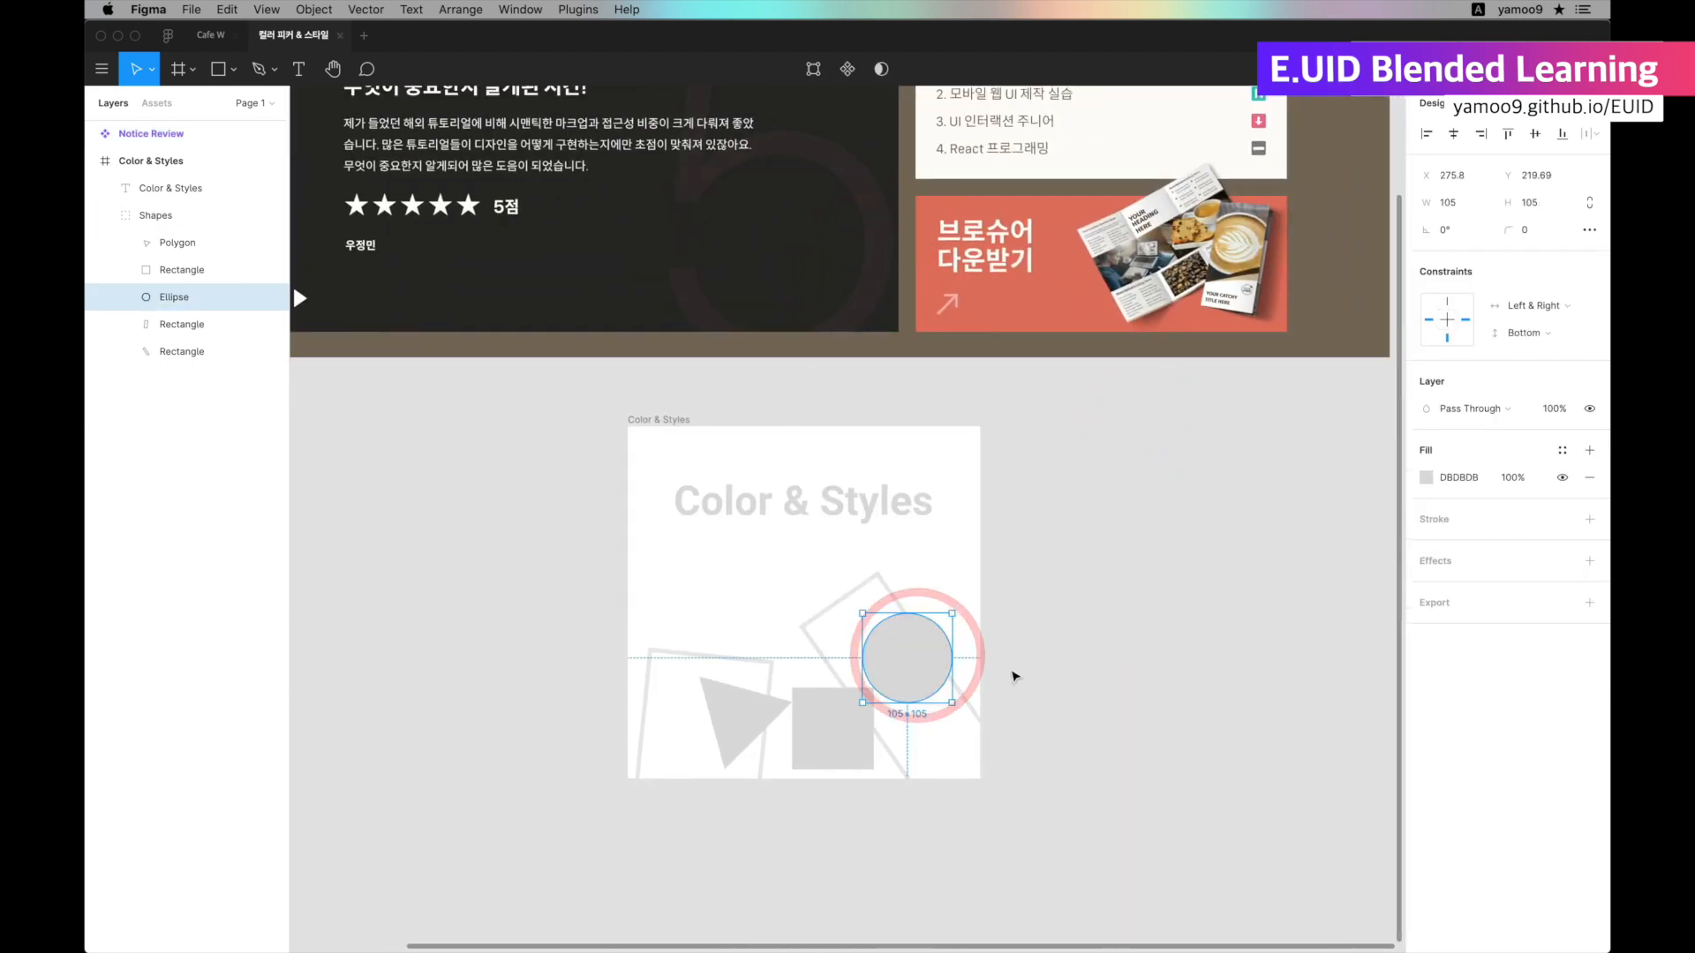
left_click(1424, 478)
mouse_move(1310, 571)
left_mouse_down()
mouse_move(1312, 605)
mouse_move(1313, 563)
left_mouse_up()
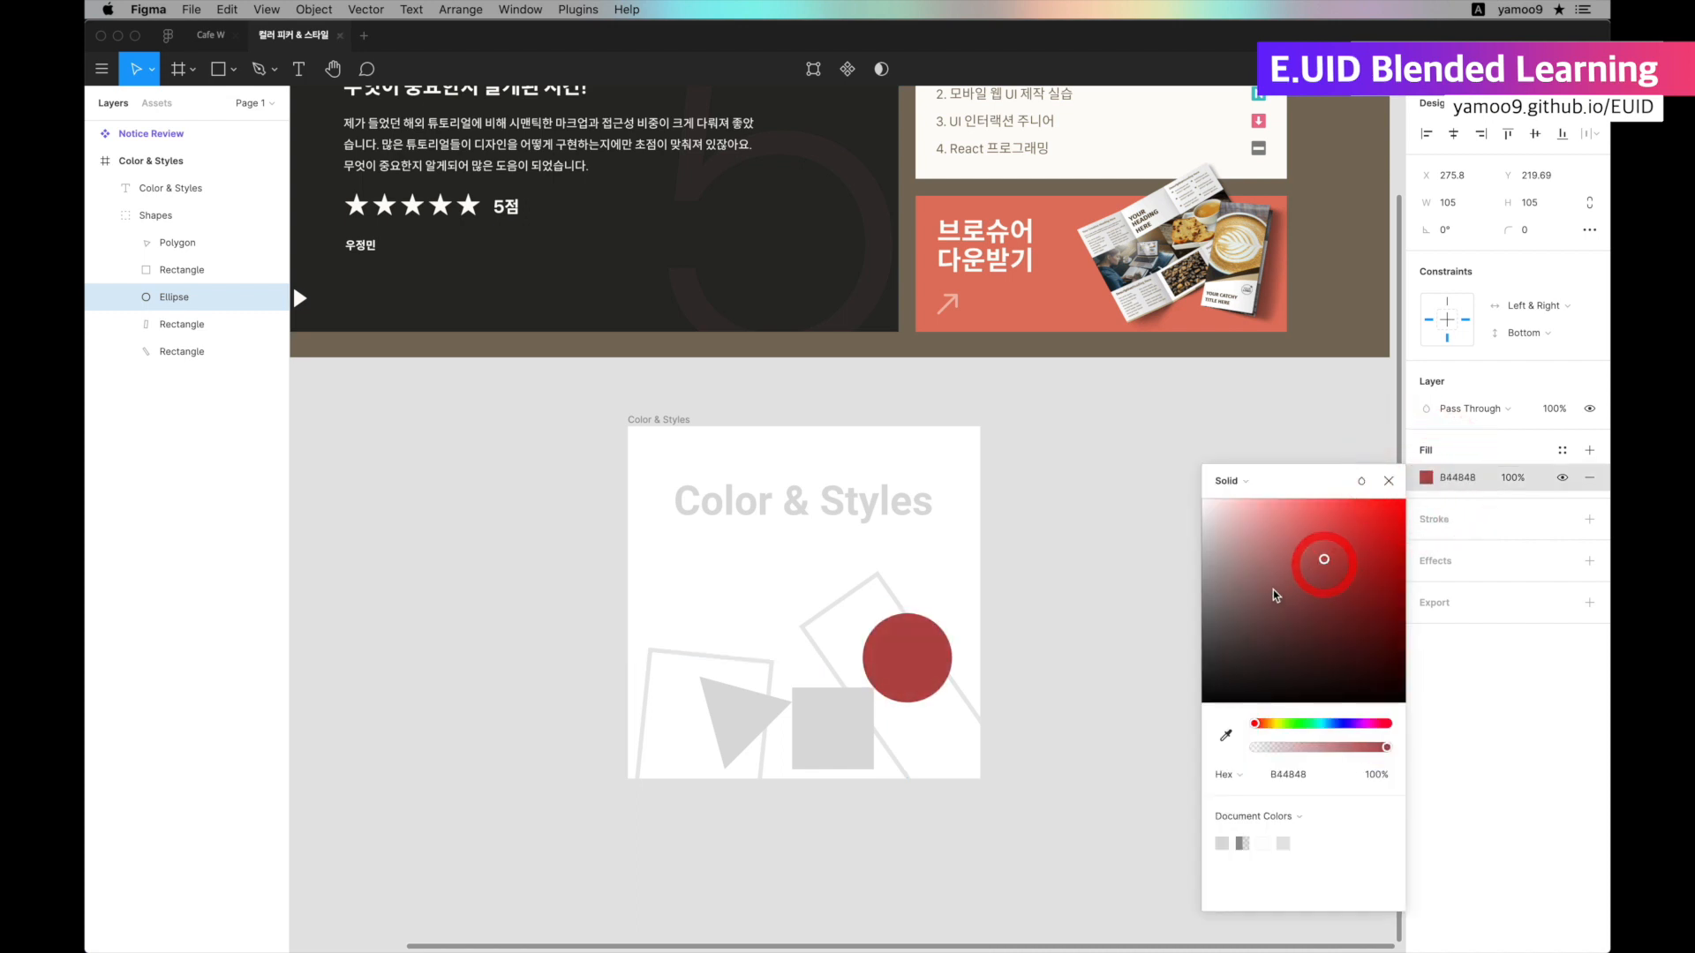
left_click(1227, 735)
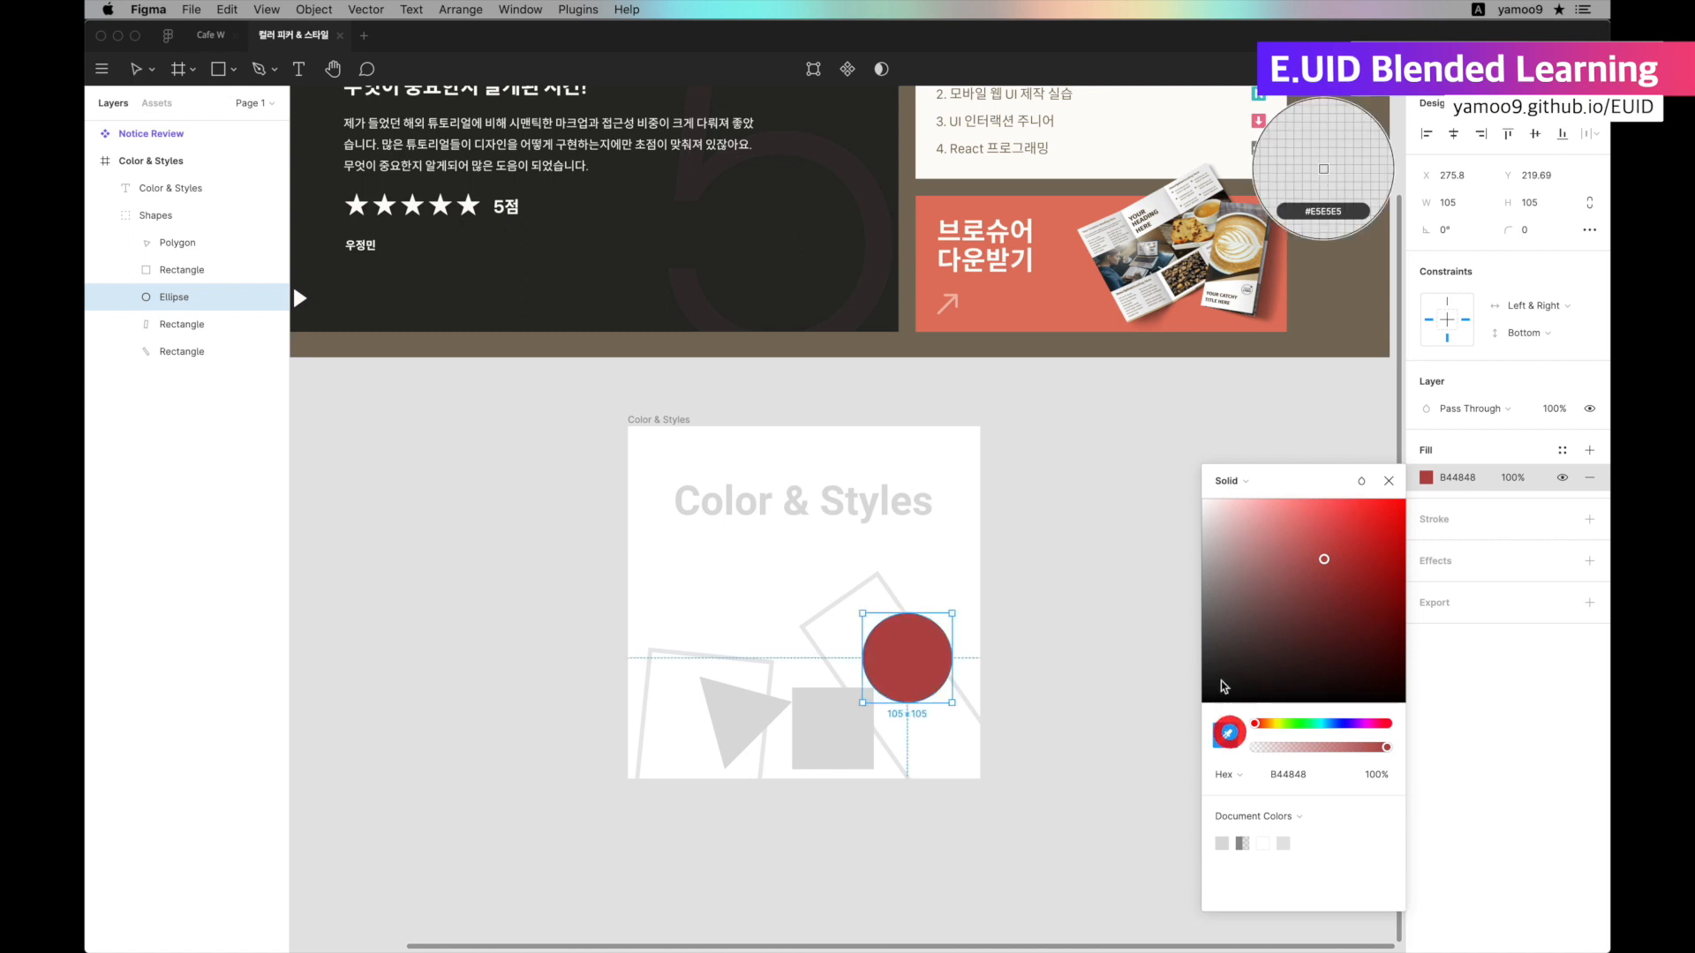
left_click(1053, 314)
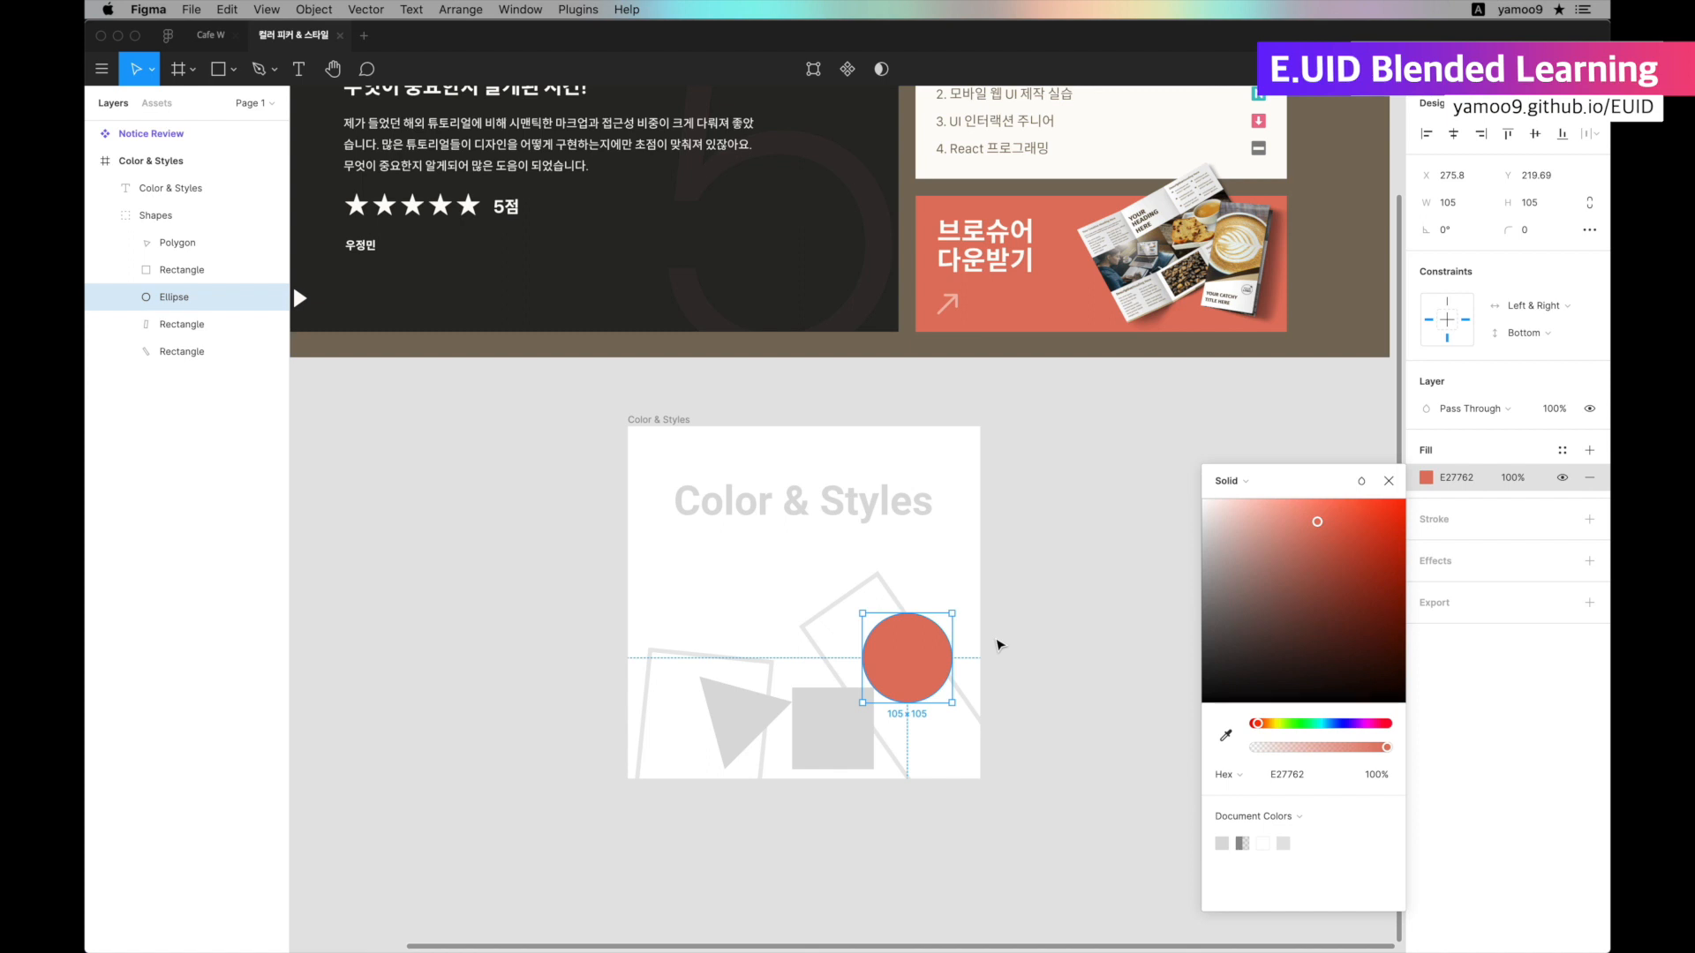
key("i")
left_click(795, 291)
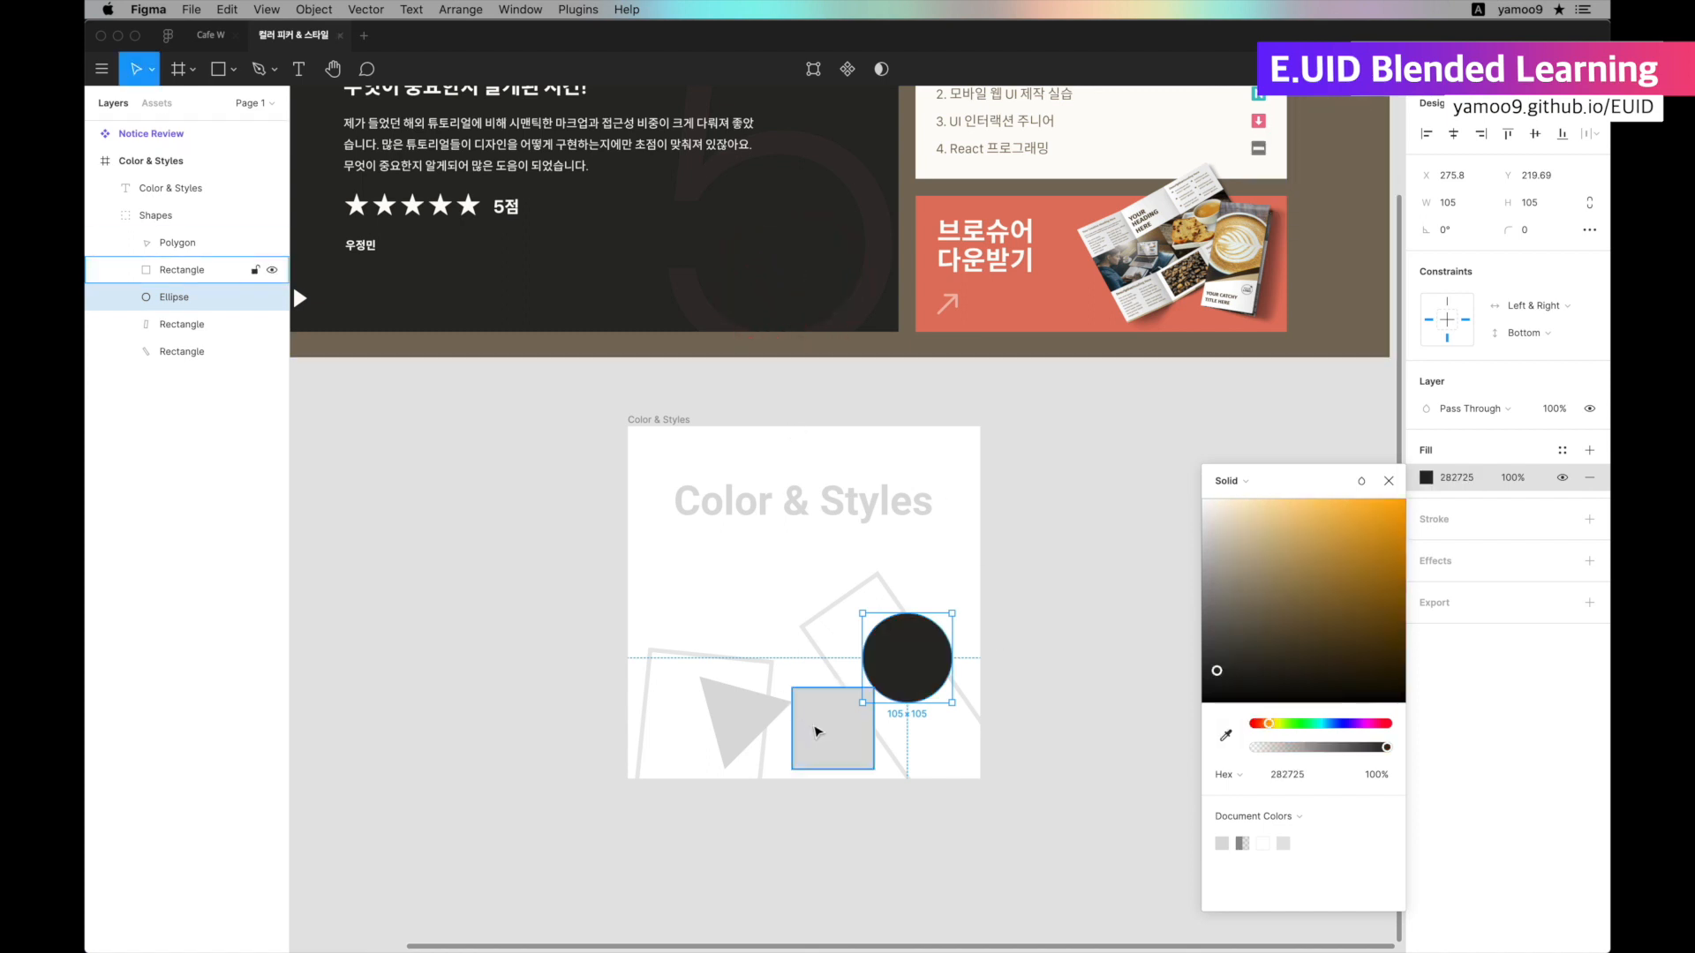
Fill the square with E27762 by sampling the brochure banner with the Eyedropper.
left_click(814, 726)
key("i")
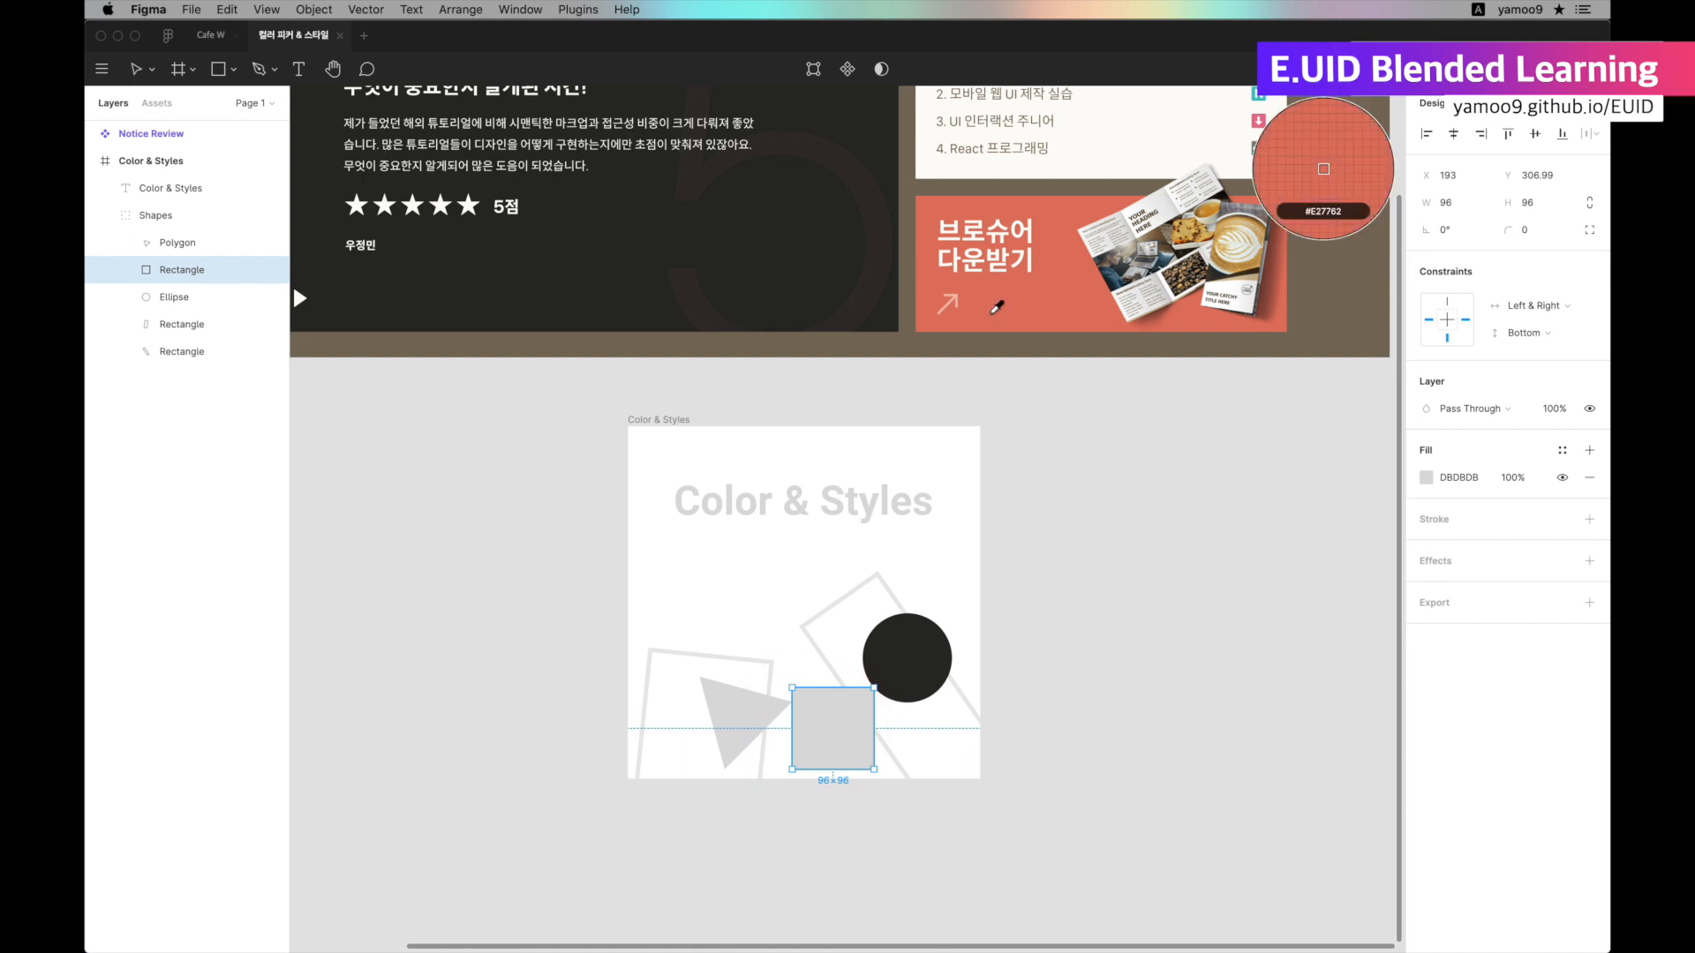
left_click(989, 314)
Fill the triangle with a blue sampled from the brochure image using the Eyedropper, and deselect it.
left_click(739, 720)
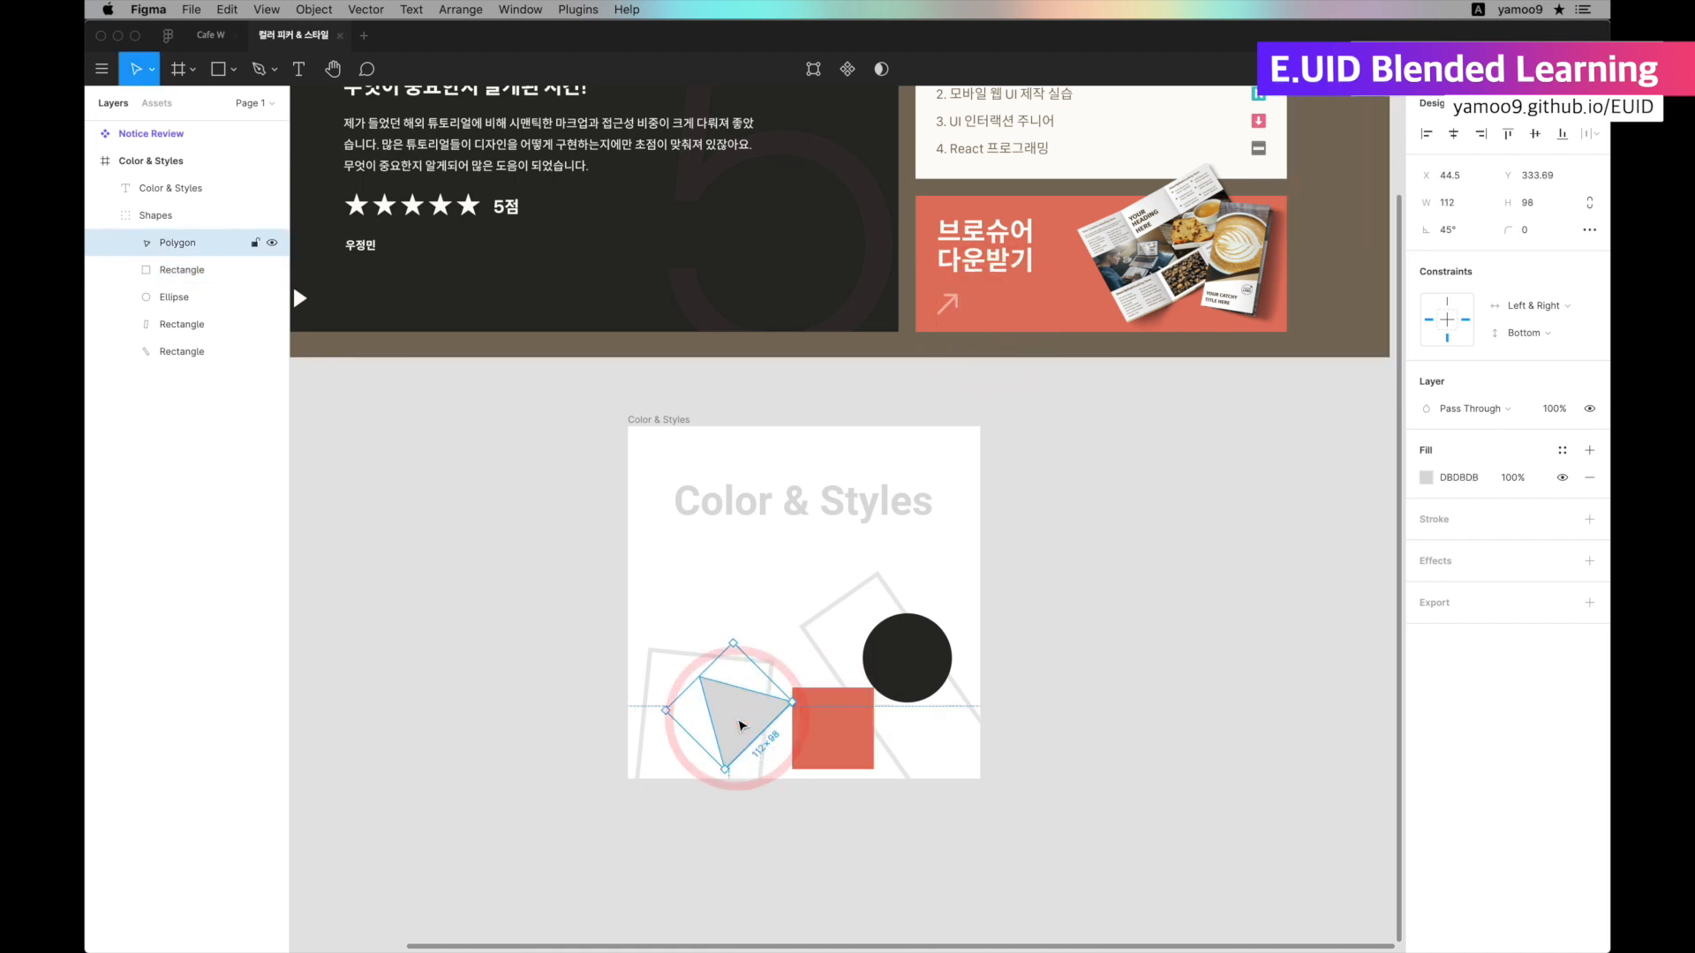
key("i")
left_click(1113, 275)
left_click(1097, 503)
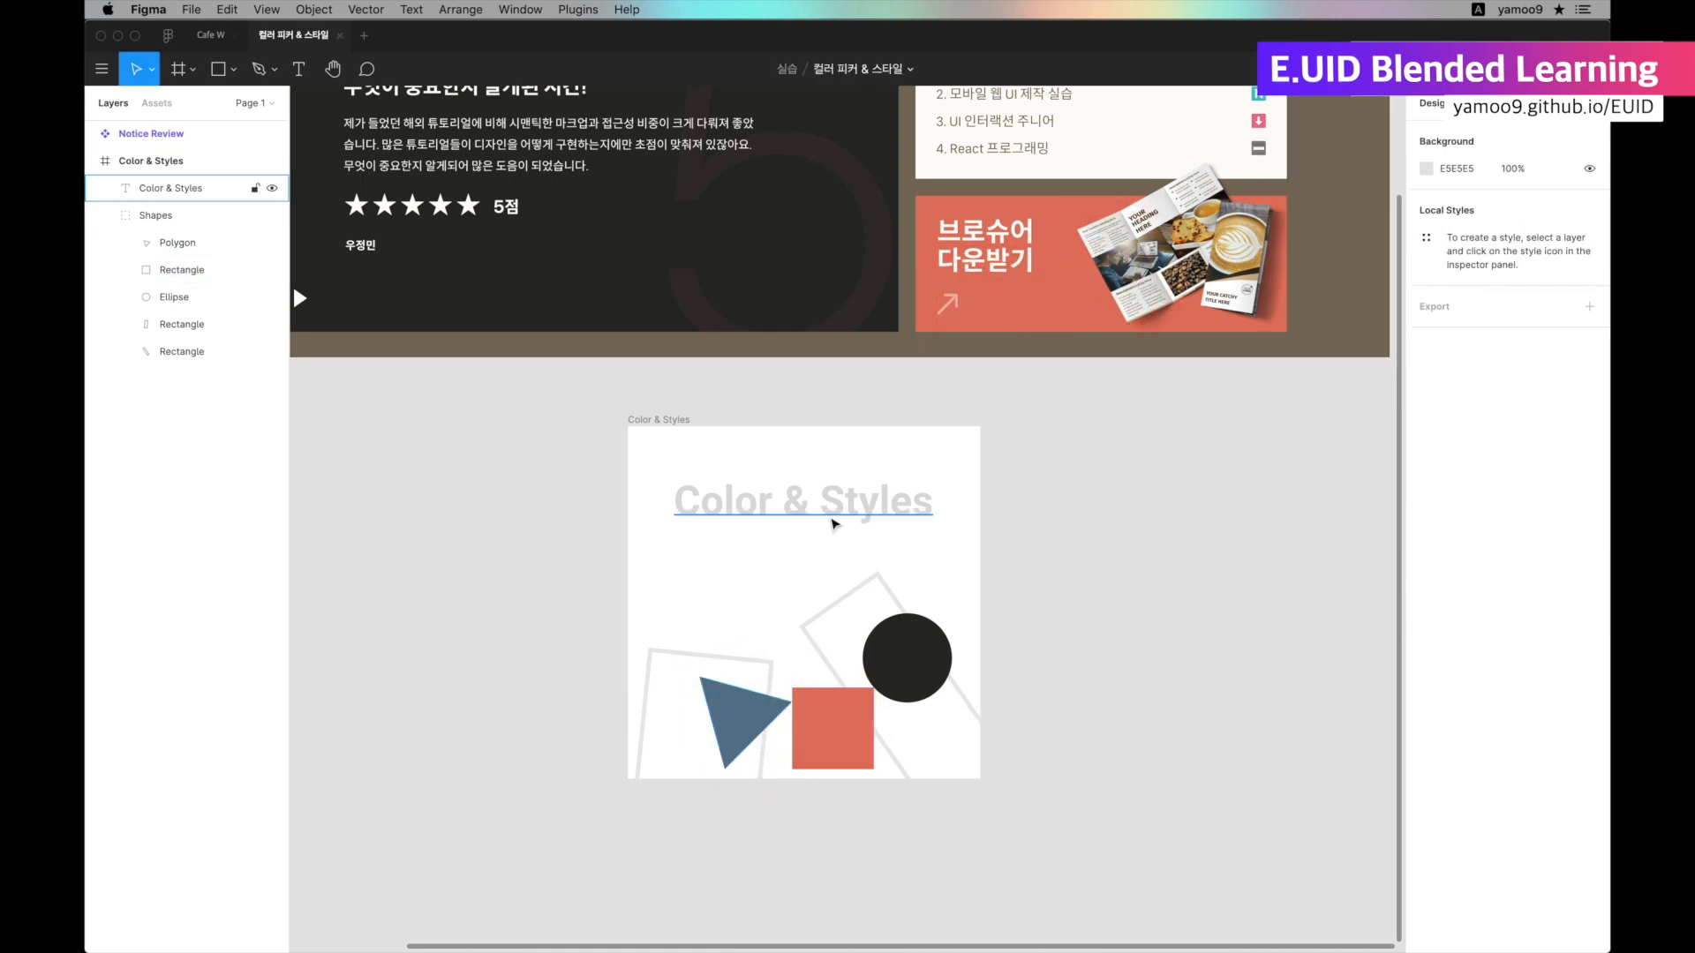
Fill the Color & Styles title with gray 858484 by sampling the Notice Review component with the Eyedropper.
left_click(833, 521)
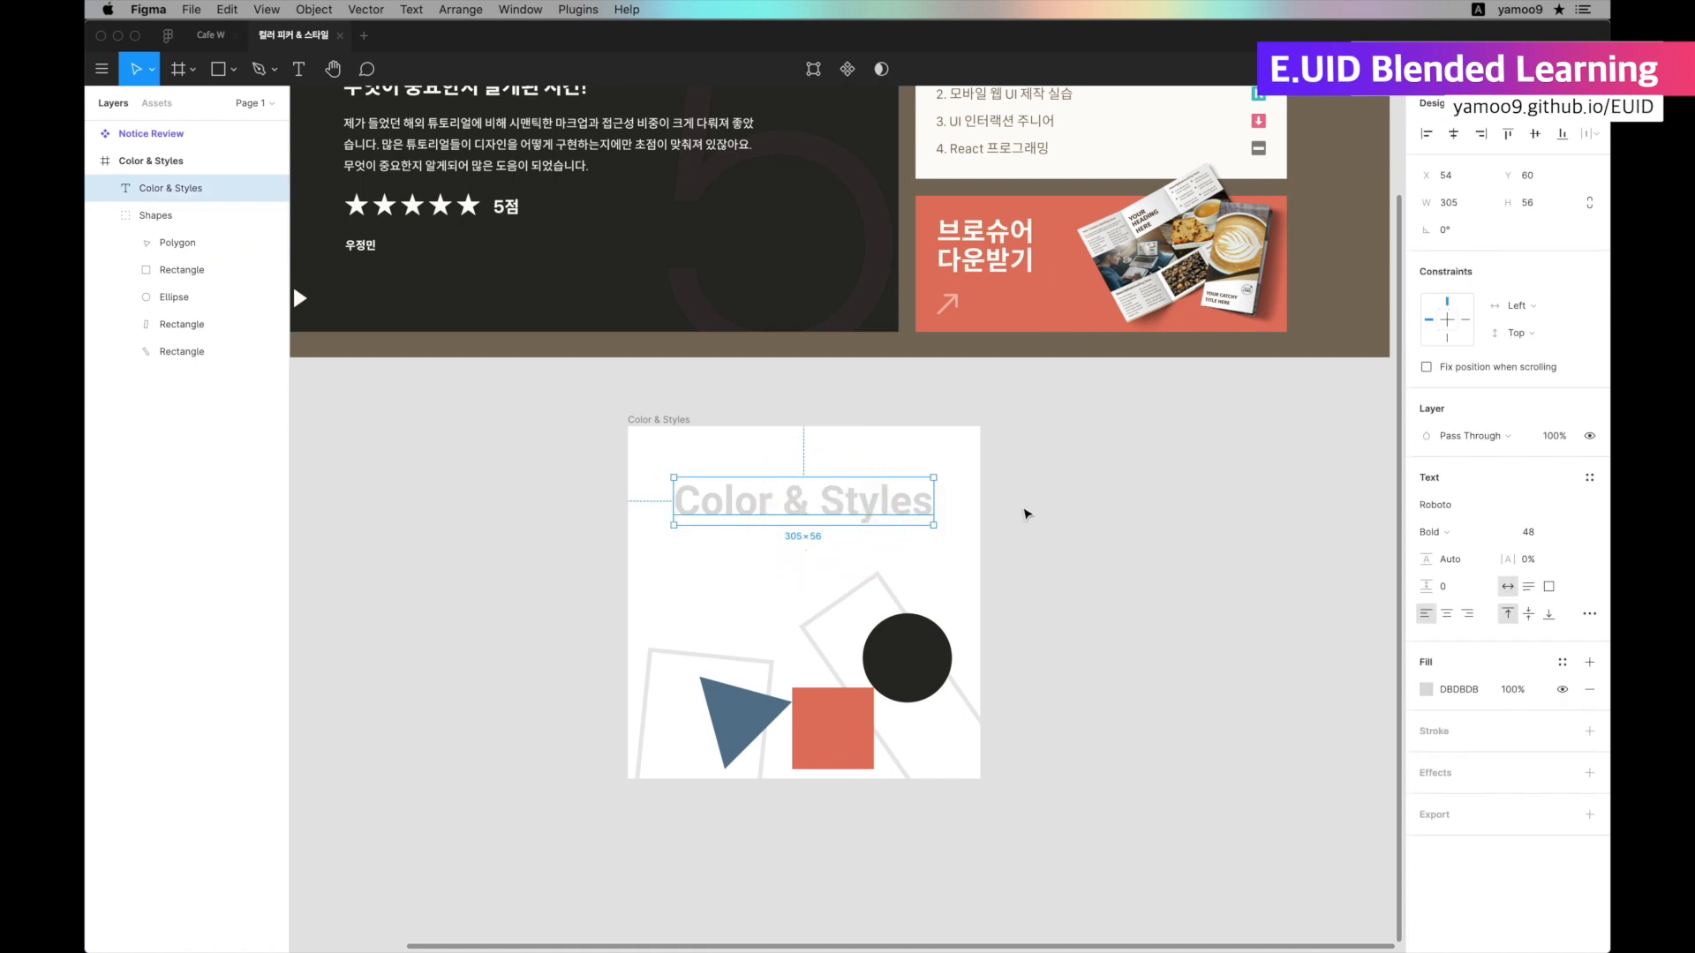
scroll(1013, 562, "up", 2)
left_click_drag(1013, 561, 1015, 646)
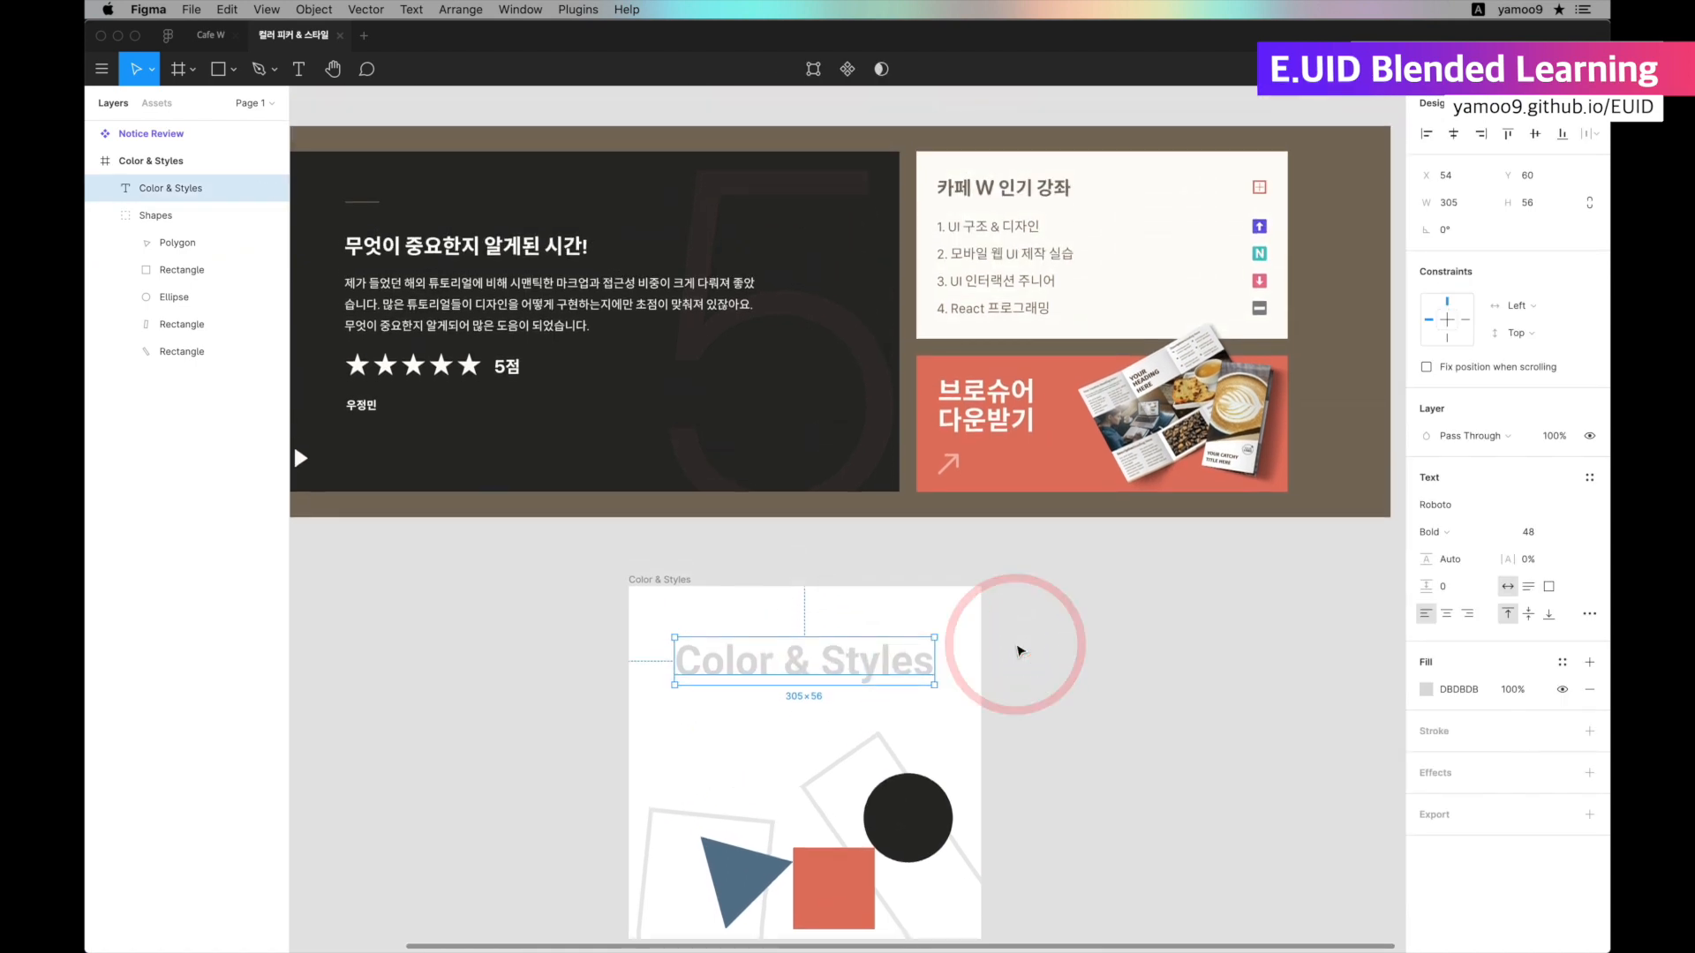
key("i")
left_click(1255, 302)
scroll(867, 548, "down", 3)
left_click(866, 549)
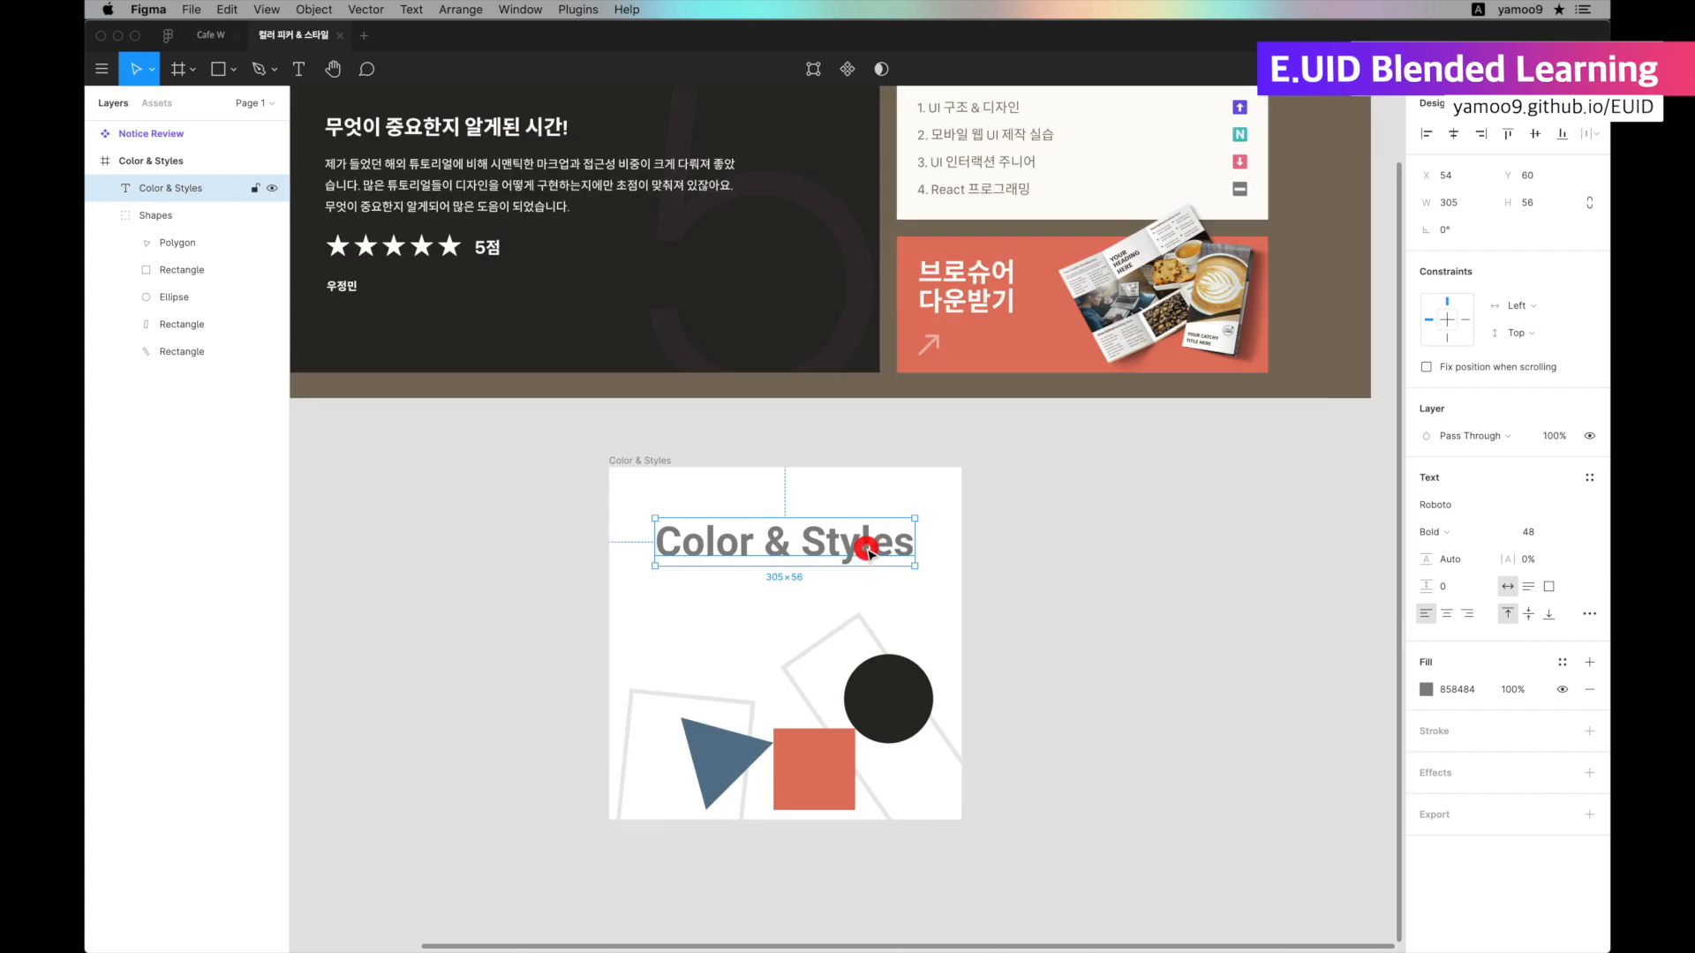
Adjust the title's fill in the color picker, raising its saturation and brightness and changing its hue to reach C3785B.
left_click(1427, 690)
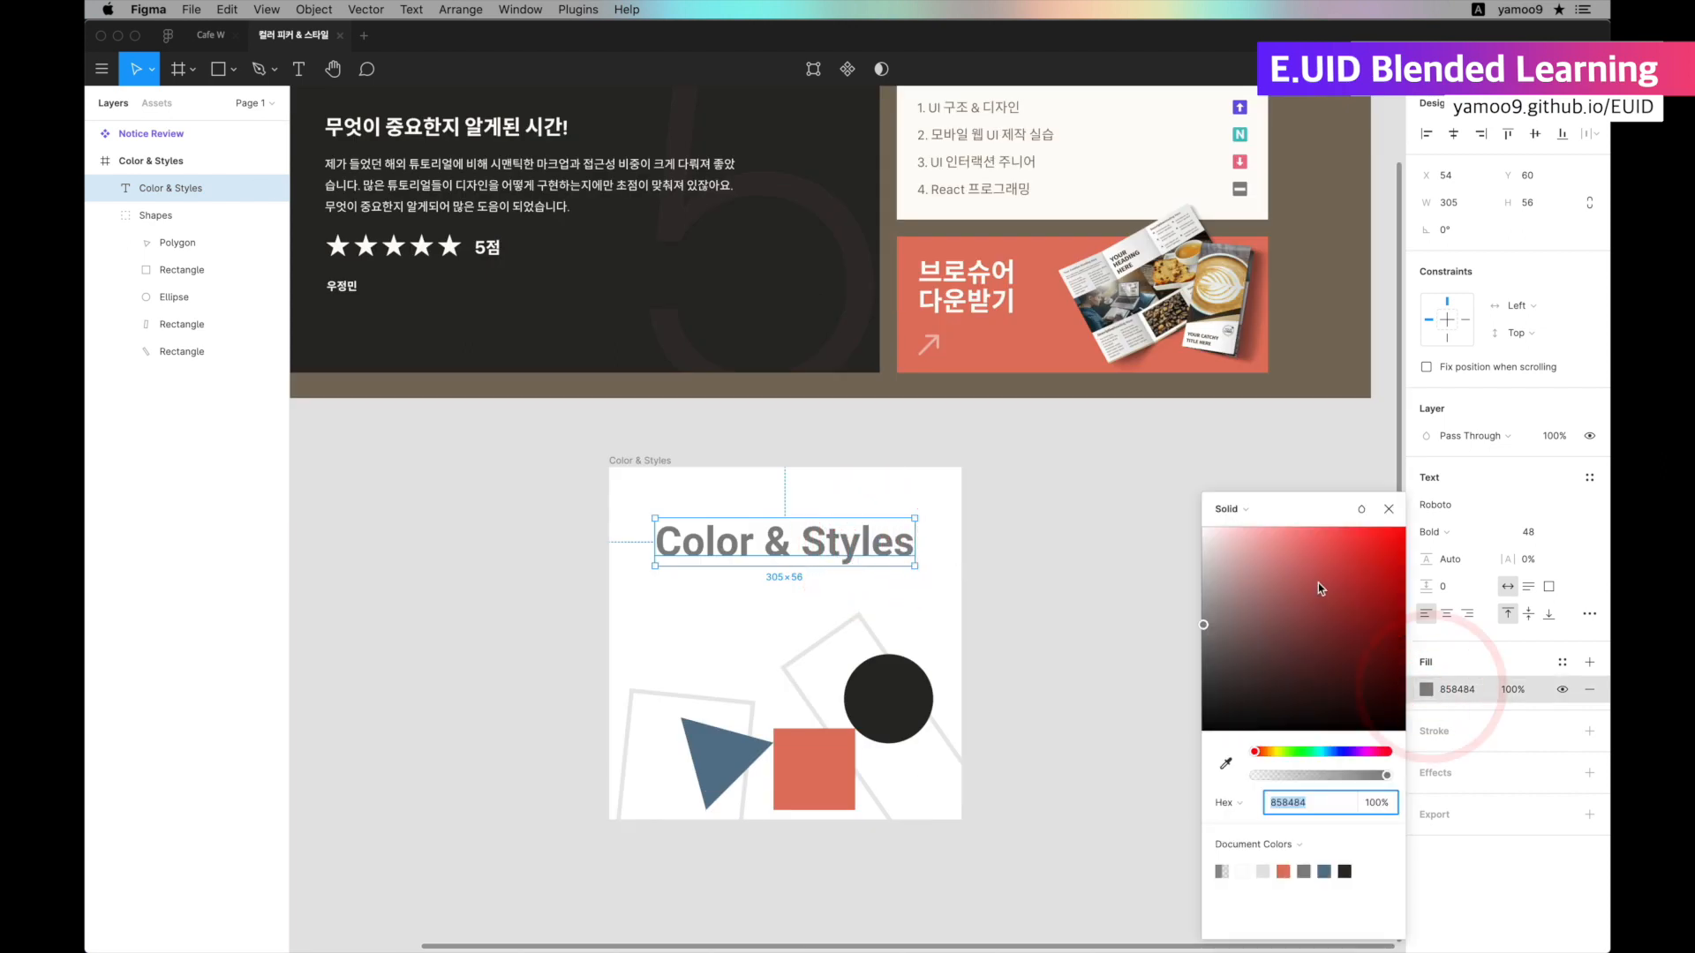
scroll(1327, 585, "down", 8)
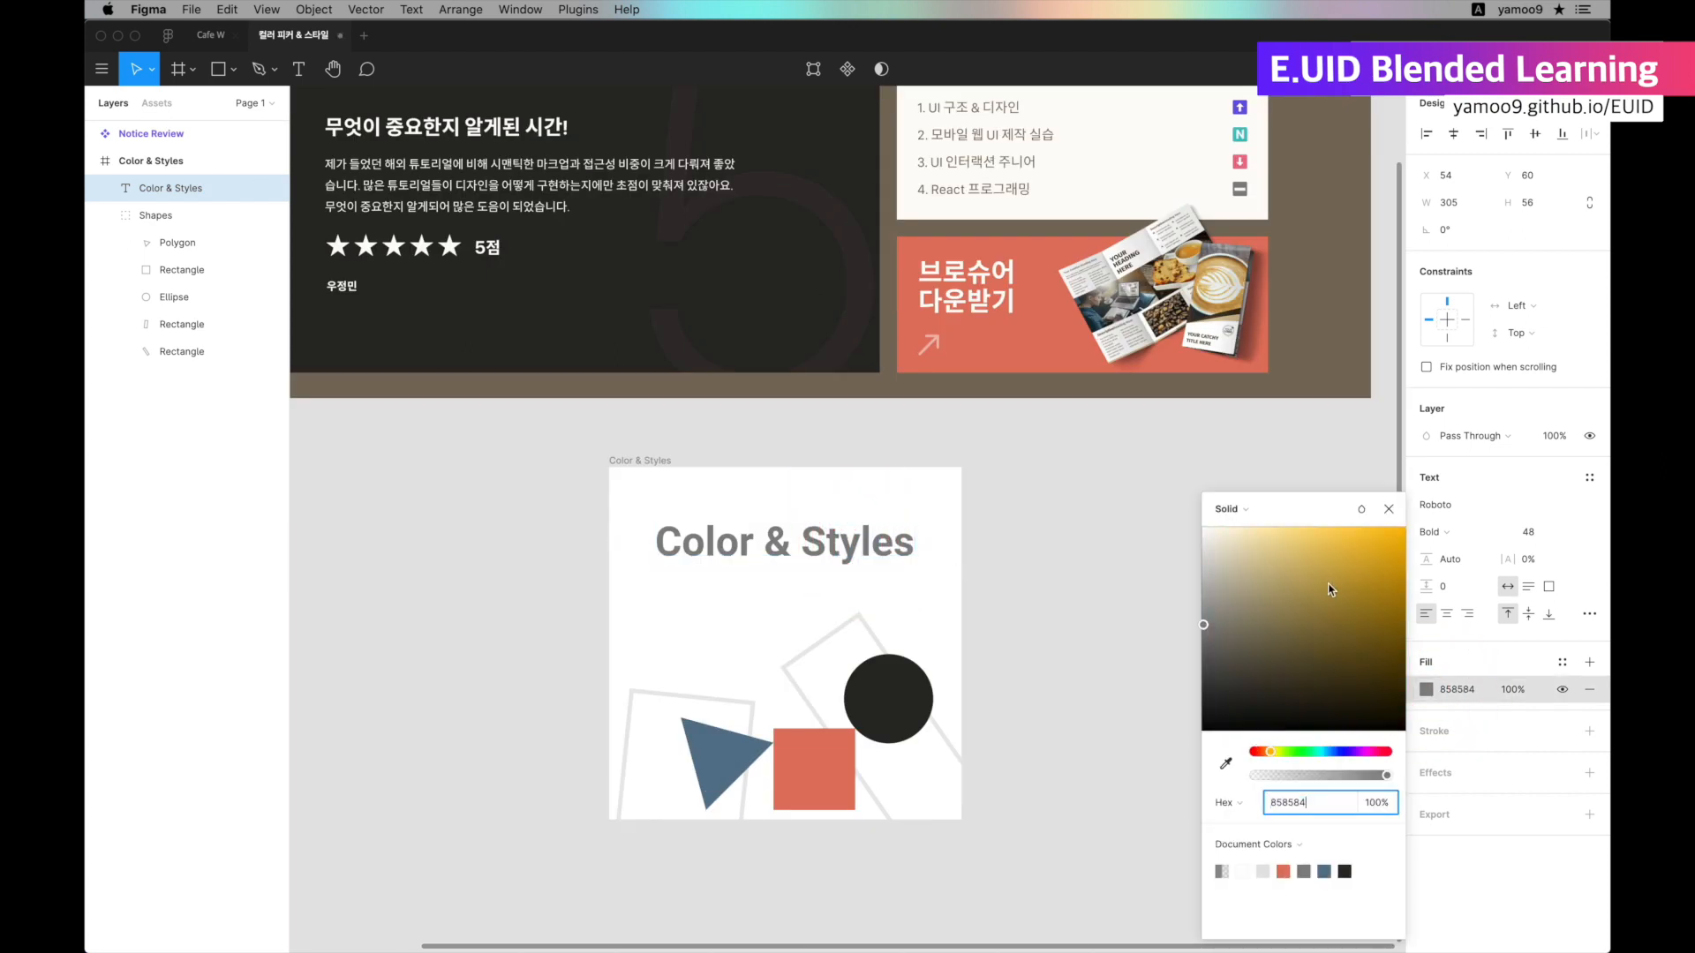
left_click_drag(1206, 624, 1311, 574)
scroll(1331, 577, "down", 2)
scroll(1334, 576, "up", 3)
scroll(1335, 581, "down", 5)
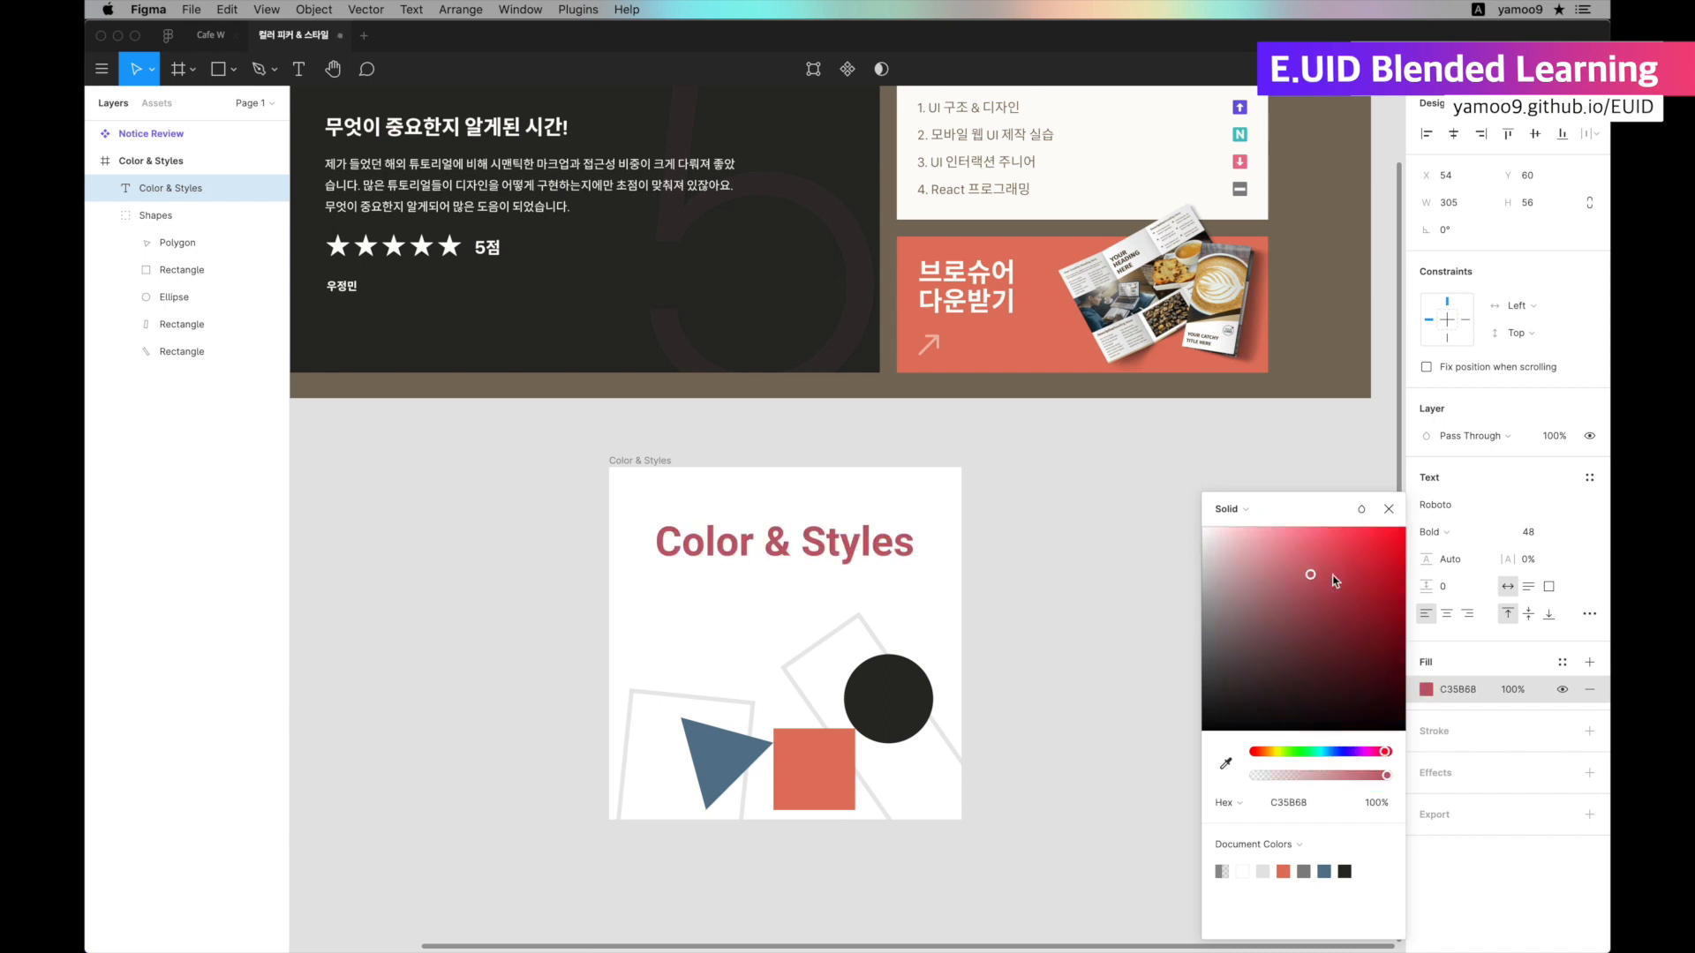
scroll(1335, 582, "up", 10)
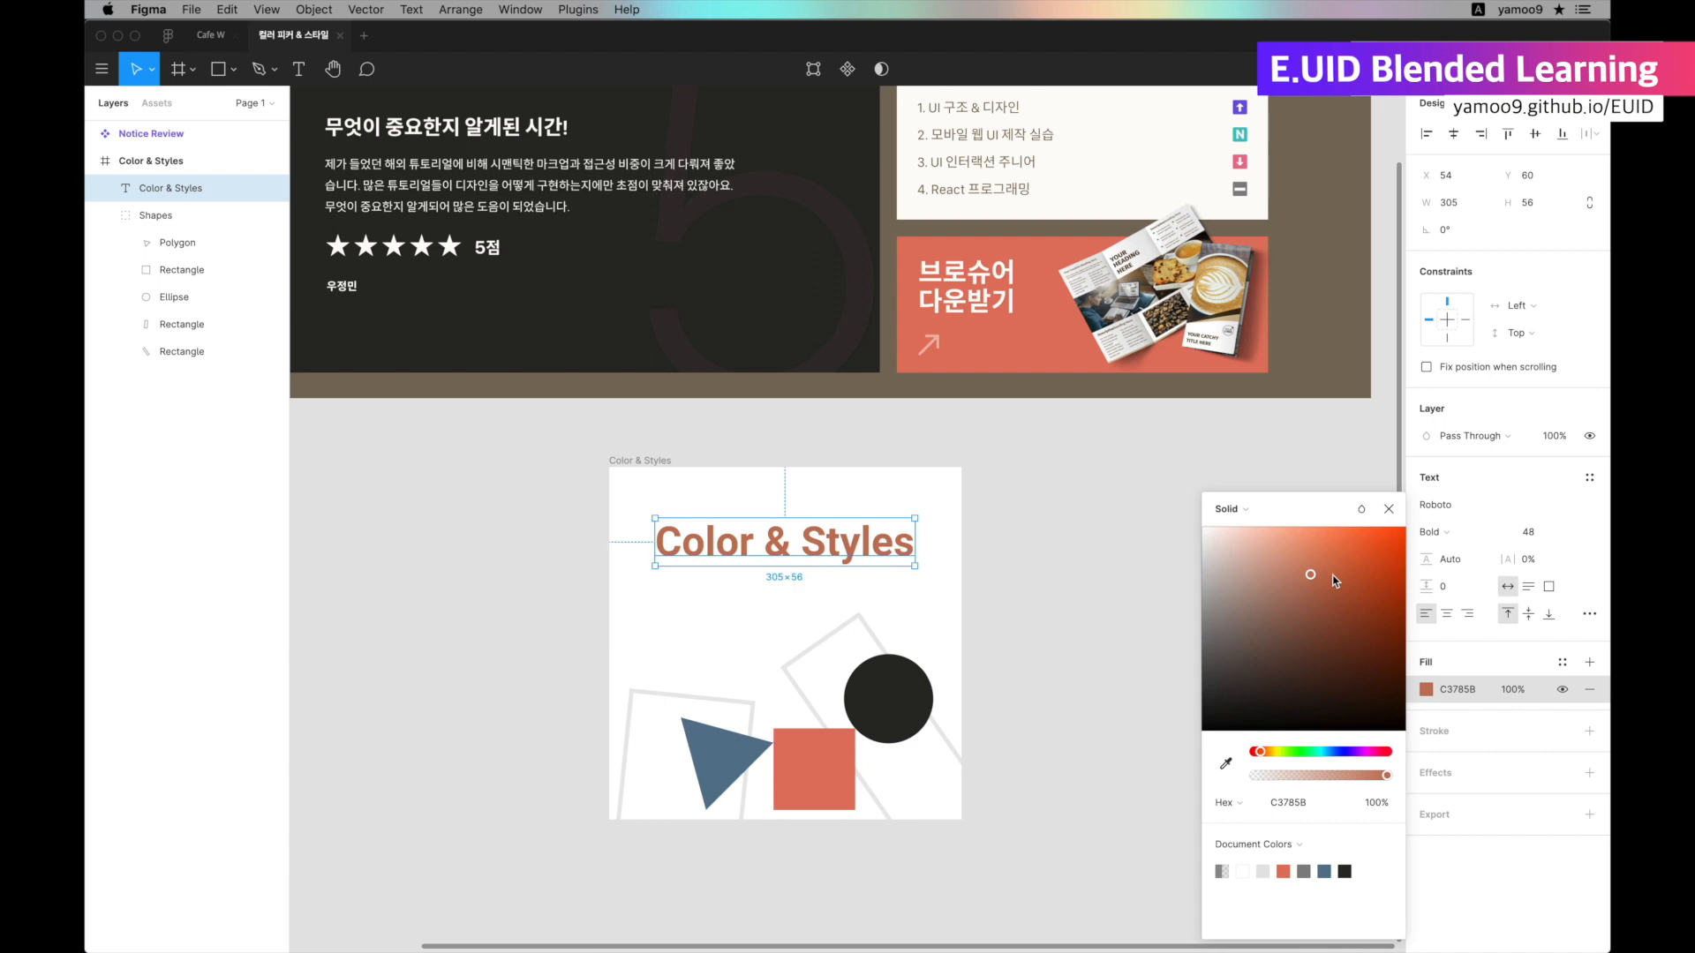
Lower the title fill's opacity to 60.4% and shift its hue to pink C35B87.
scroll(1332, 578, "left", 10)
scroll(1333, 579, "right", 10)
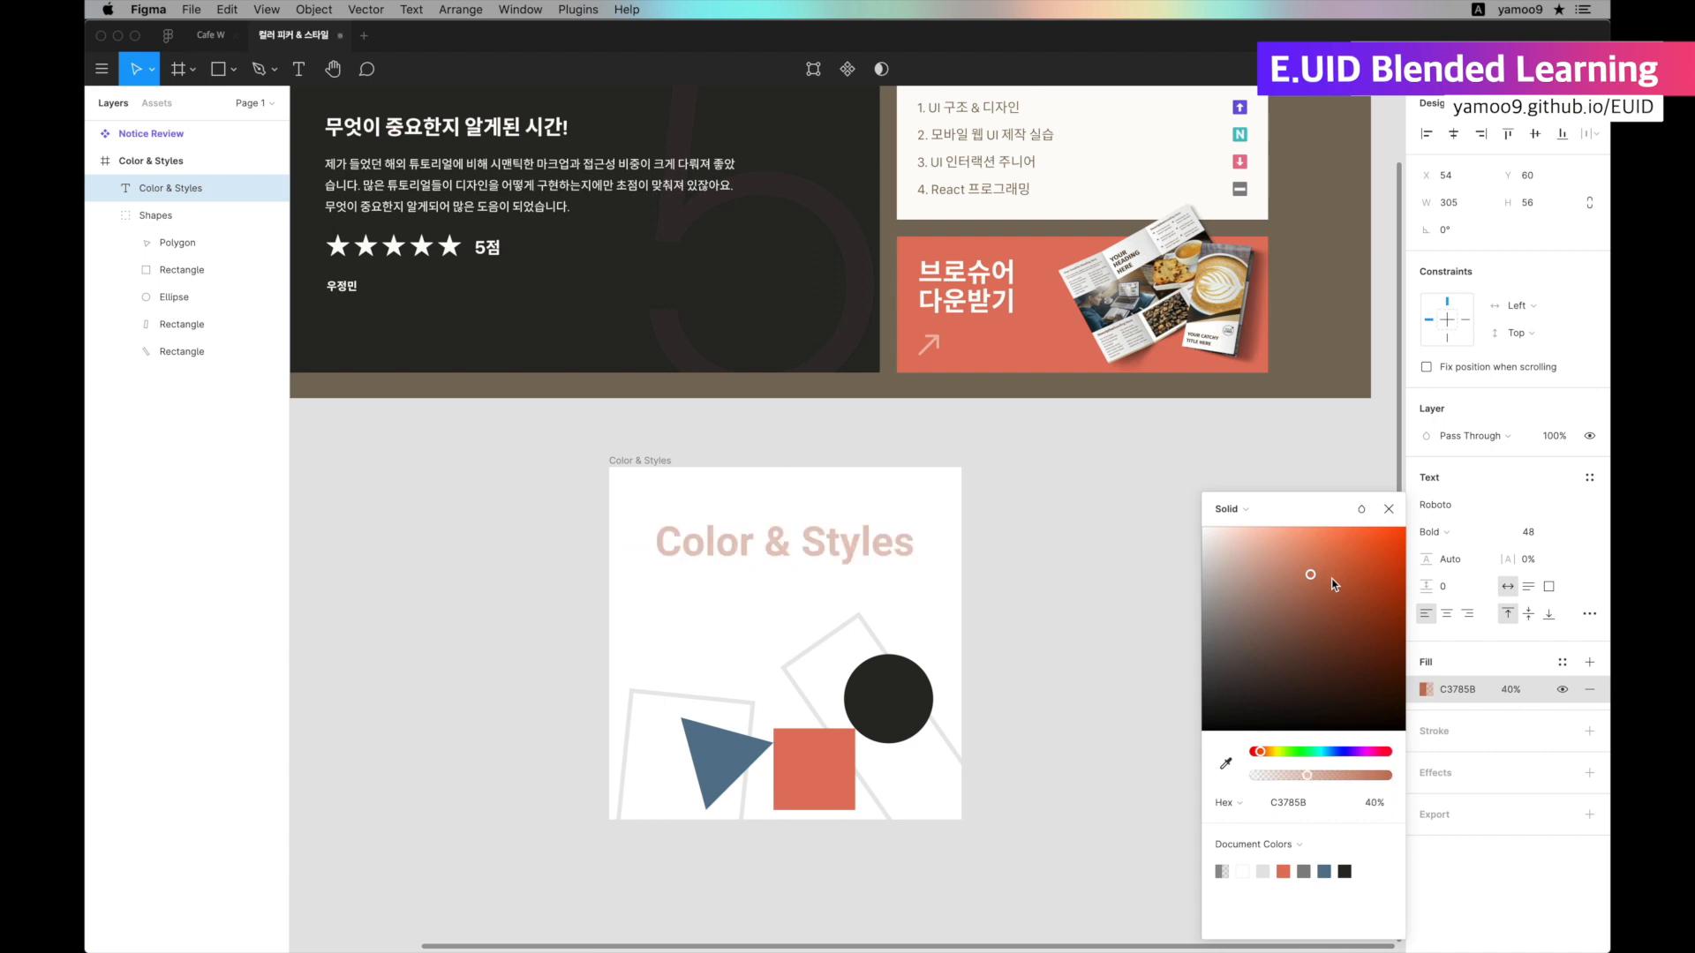
scroll(1335, 584, "left", 3)
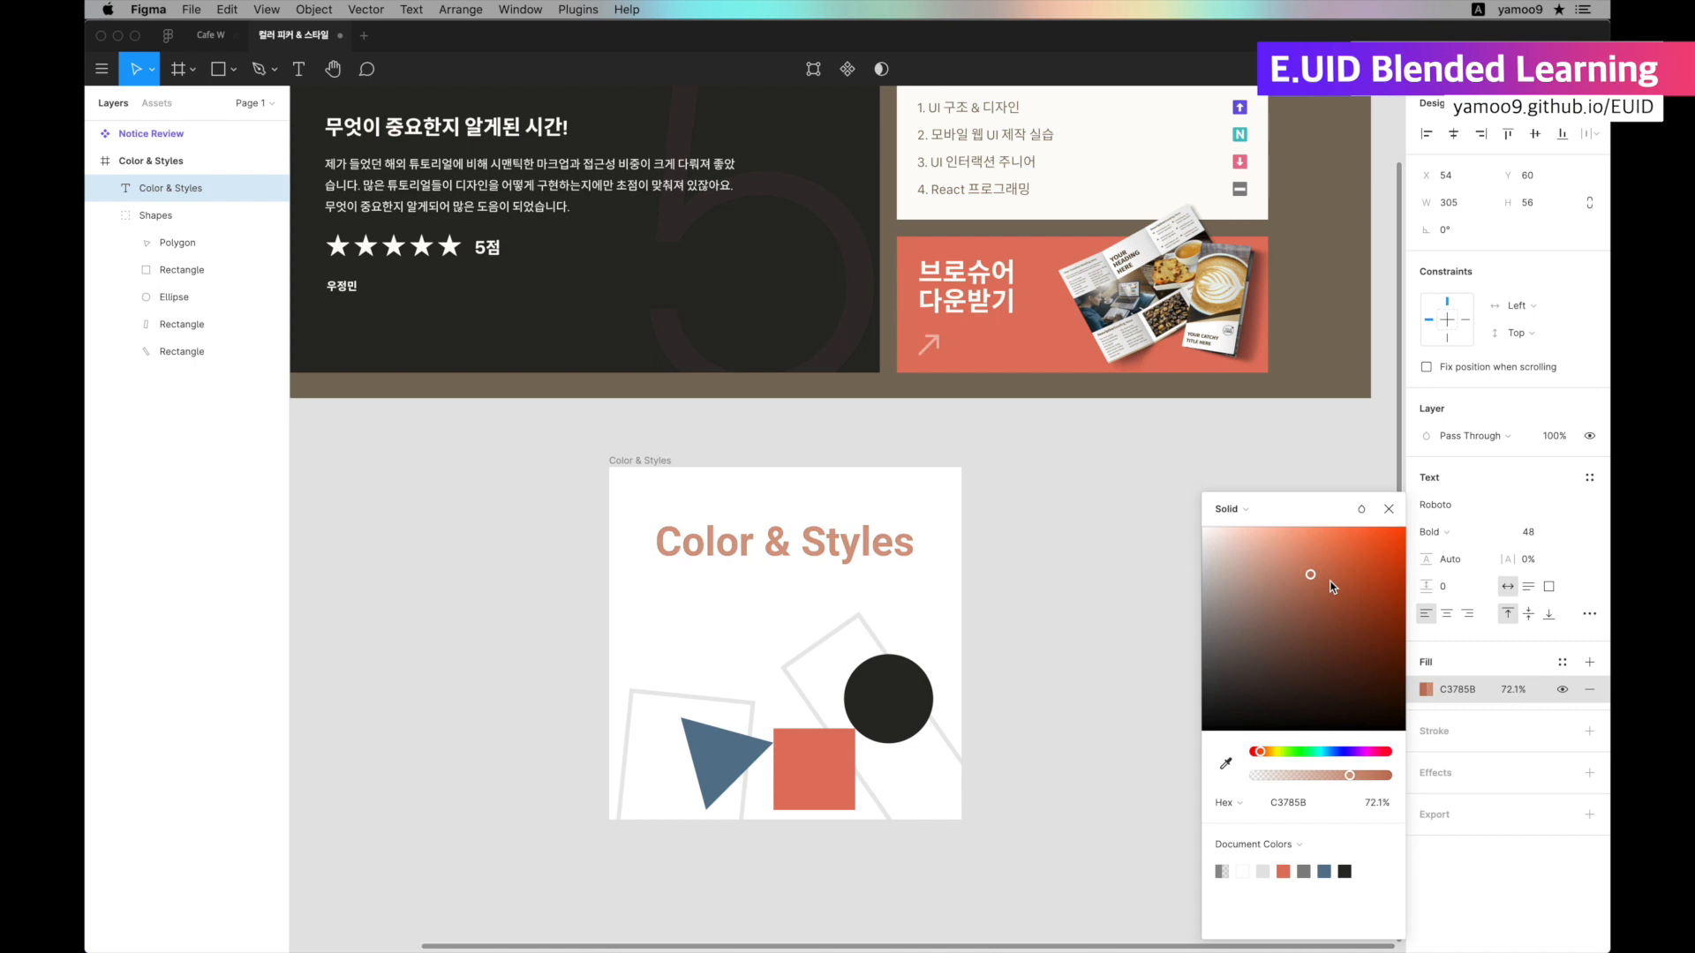
scroll(1332, 586, "left", 2)
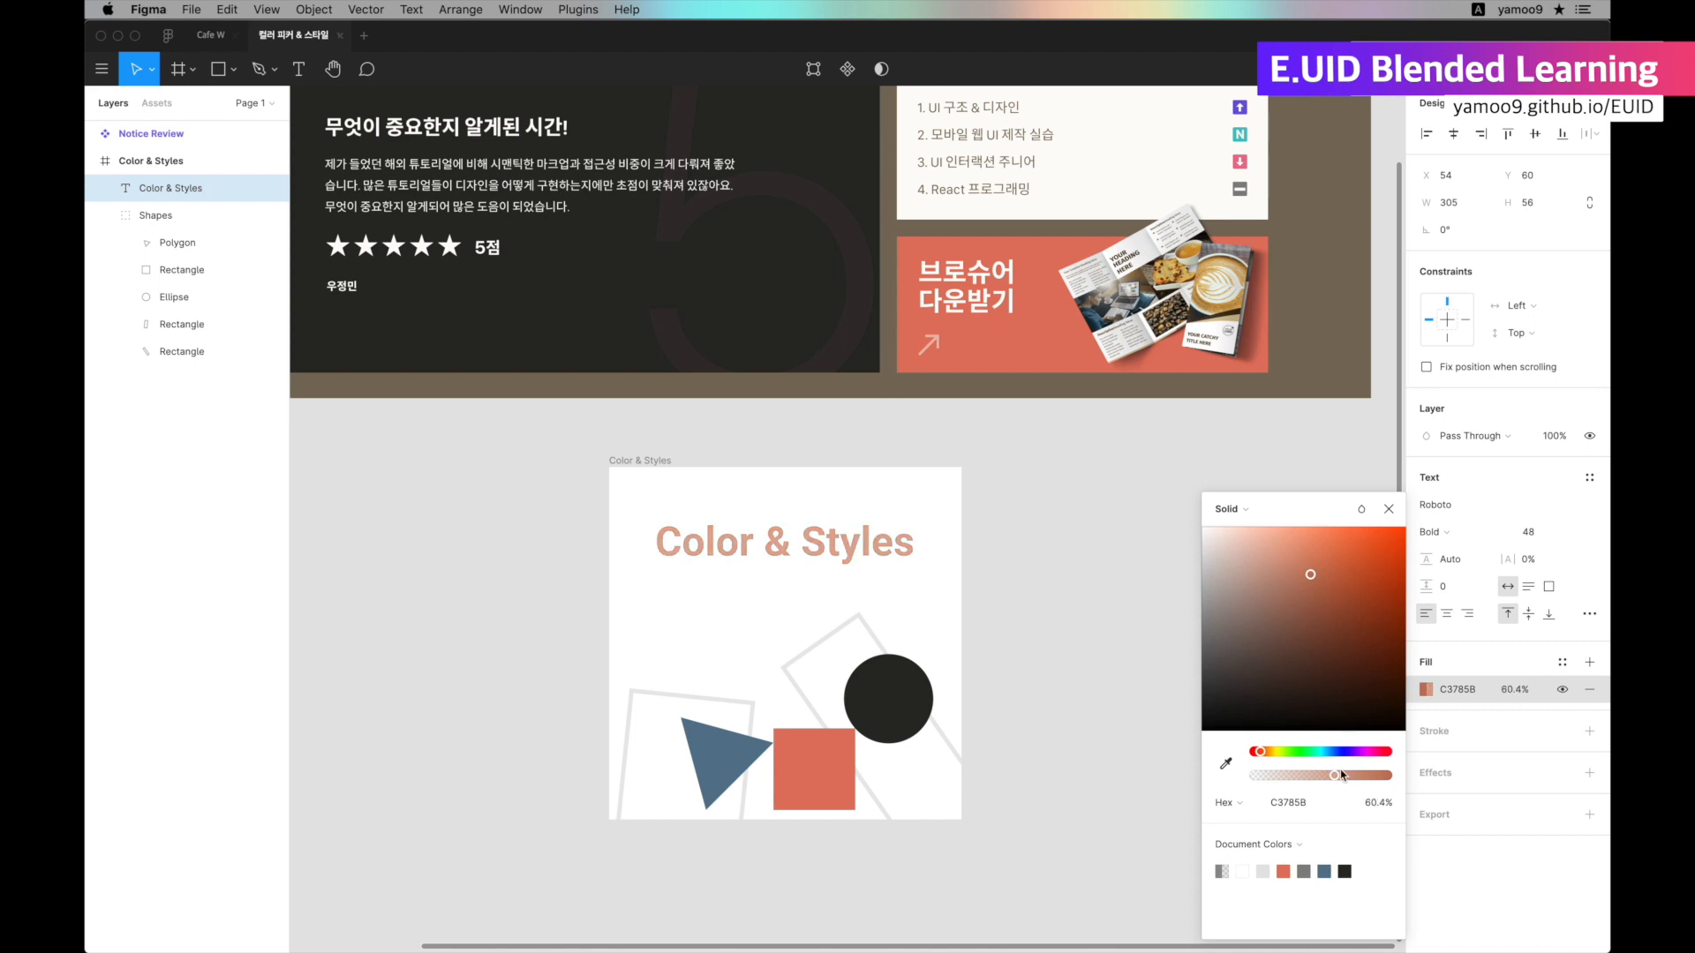
scroll(1332, 575, "right", 10)
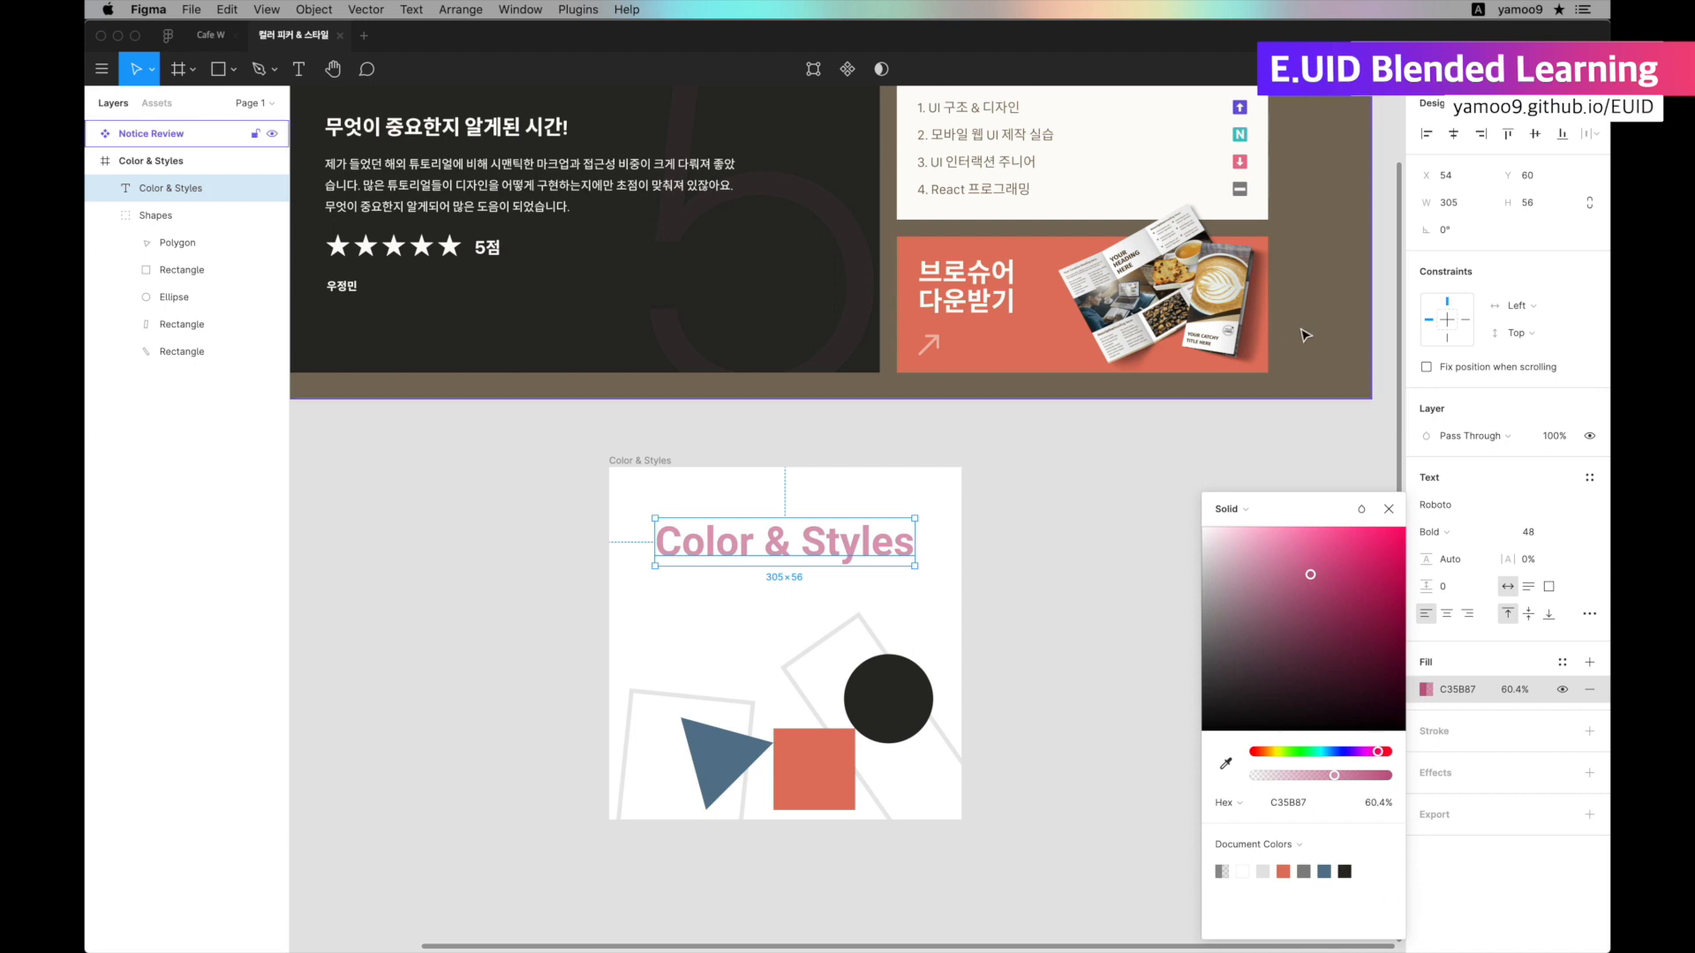
Delete the Notice Review component from the canvas.
left_click(1333, 313)
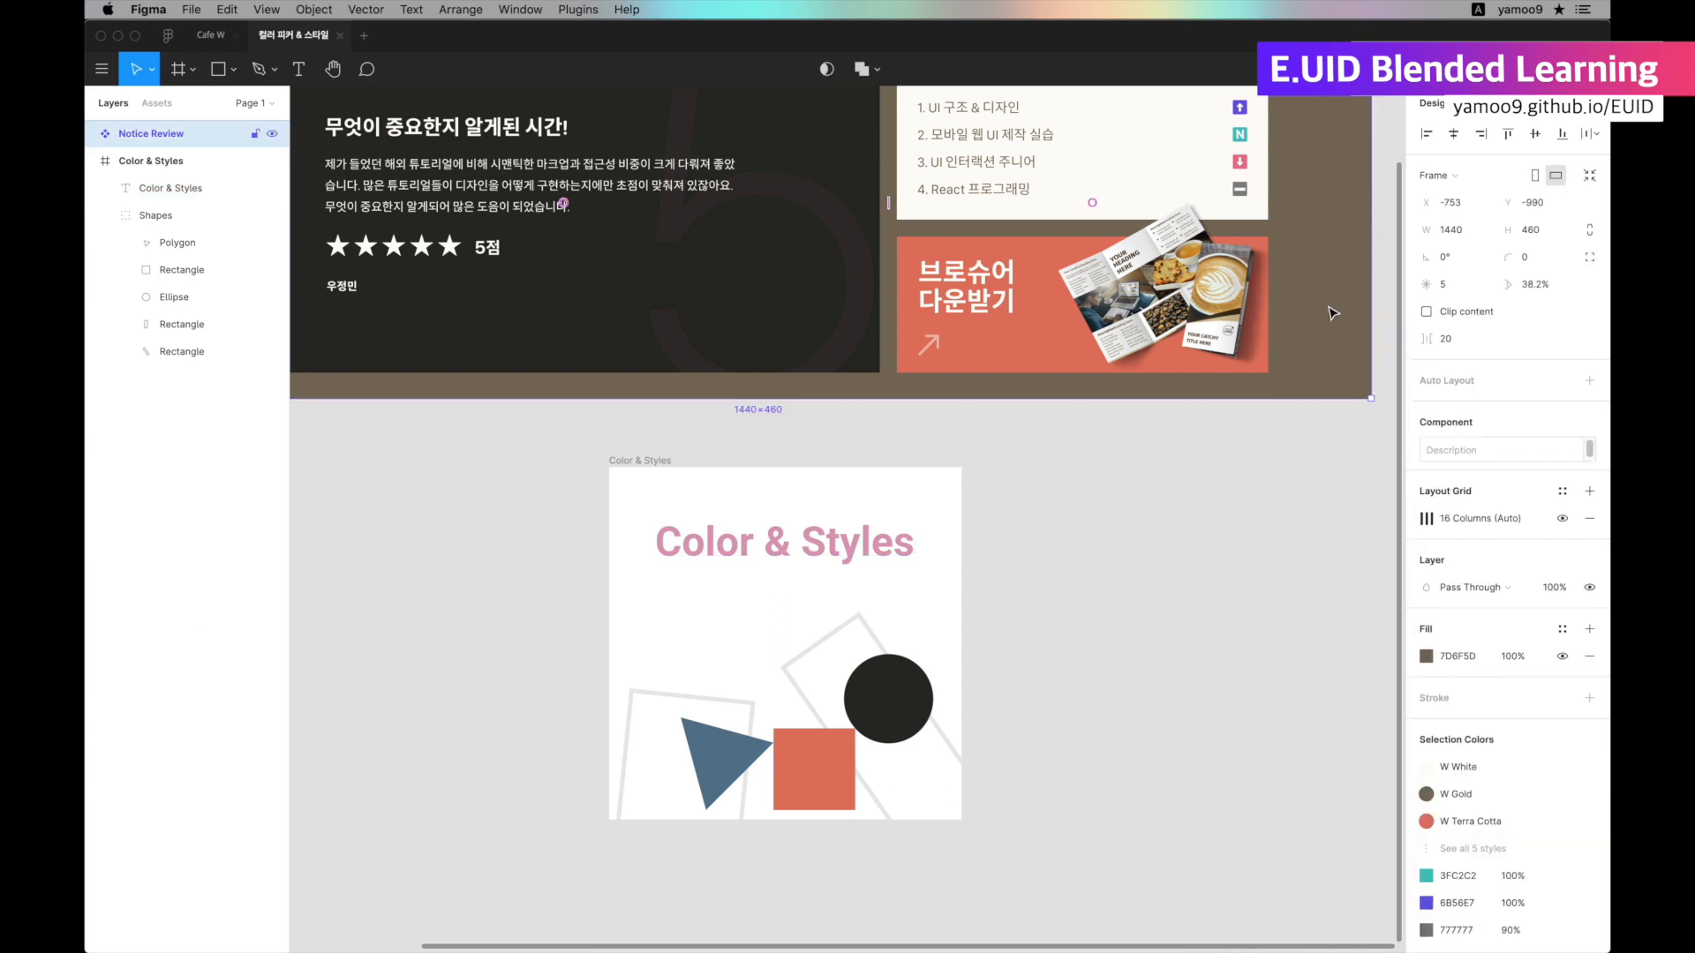
key("Delete")
Try the terracotta, pink and blue document colors on the circle, then return its fill to 282725 and deselect it.
left_click(908, 700)
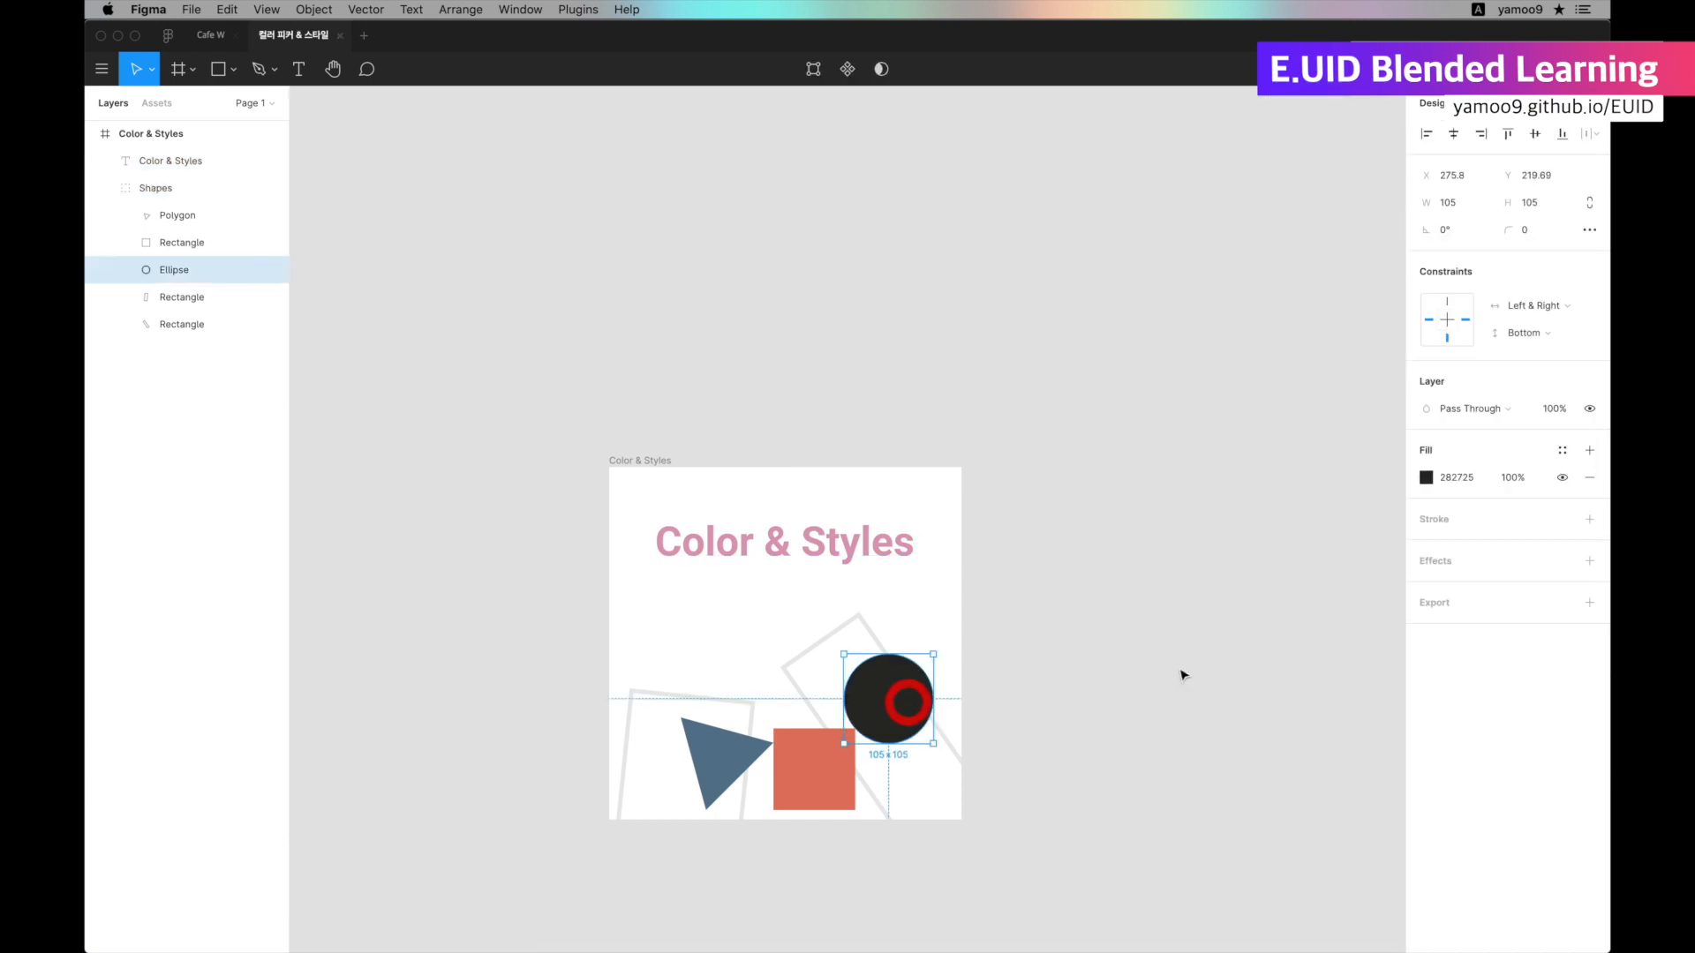
left_click(1425, 478)
key("super+c")
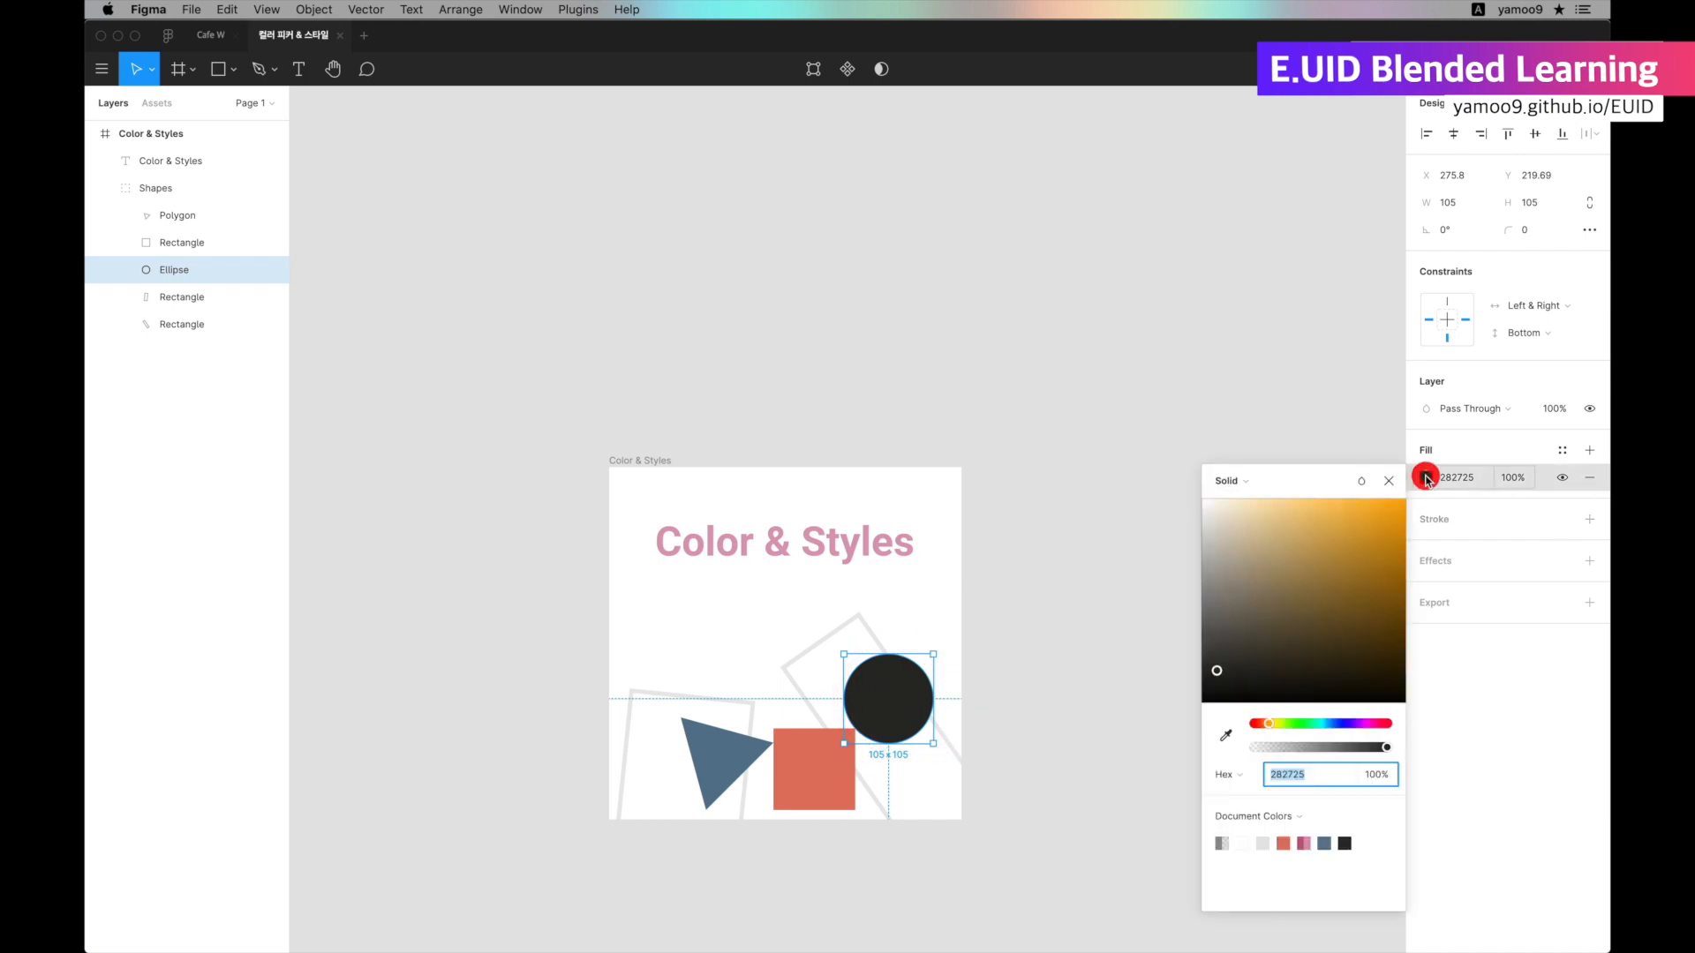
left_click(1285, 843)
left_click(1303, 843)
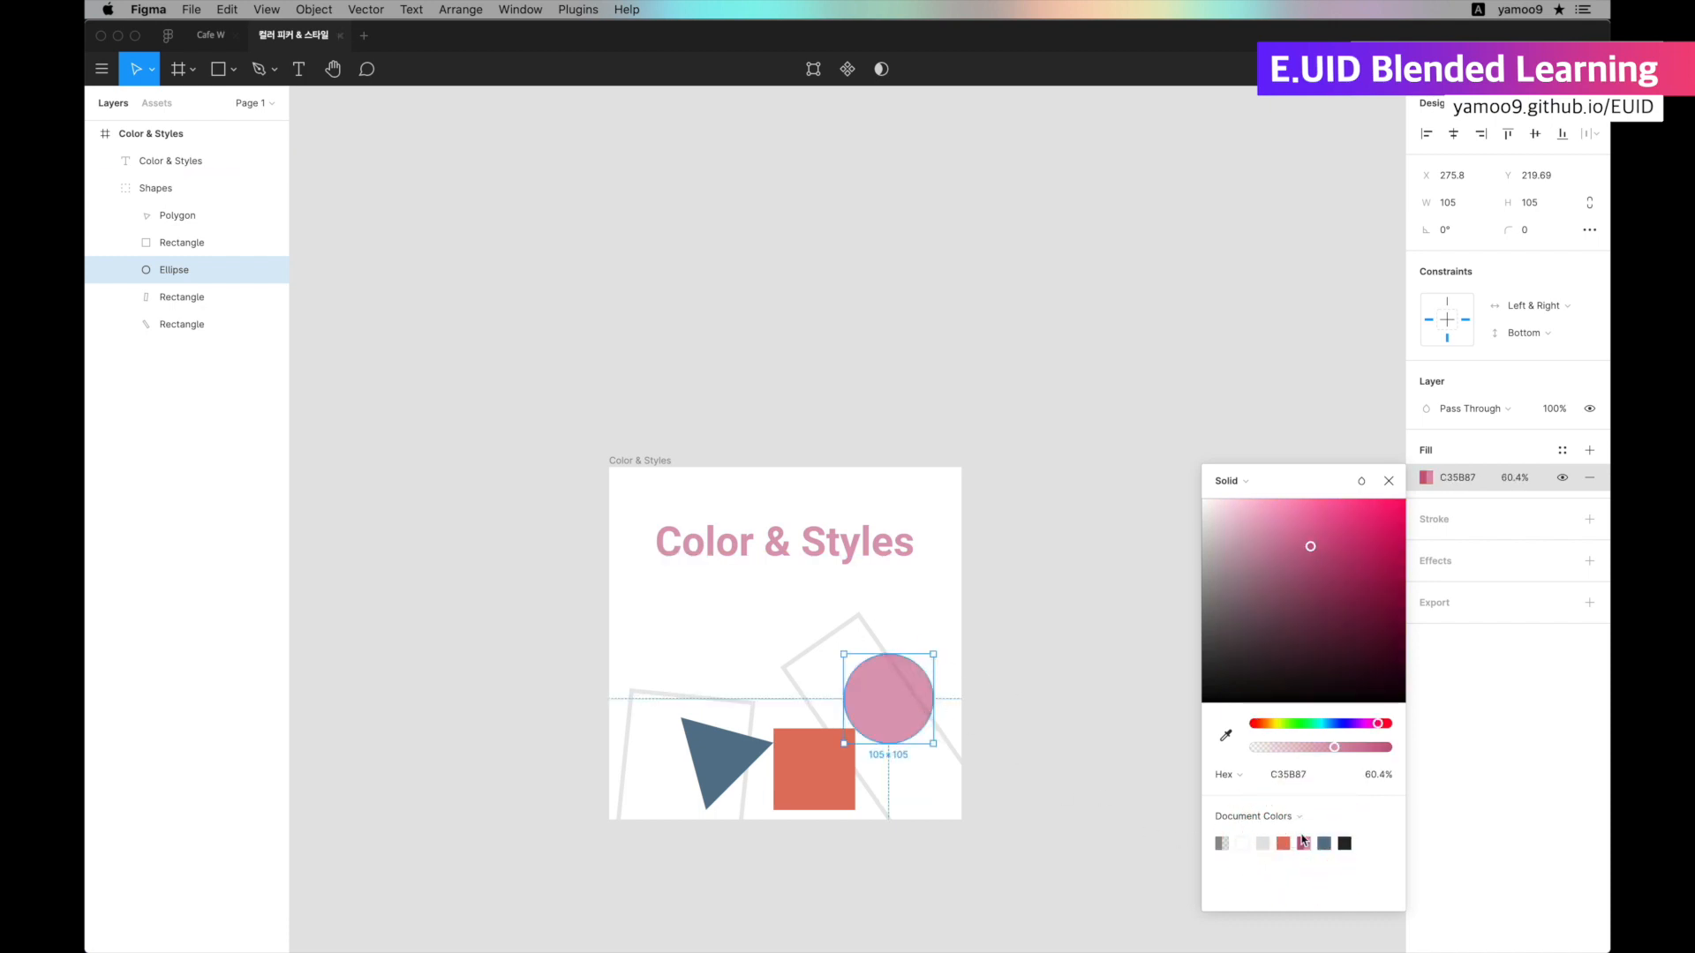
left_click(1327, 841)
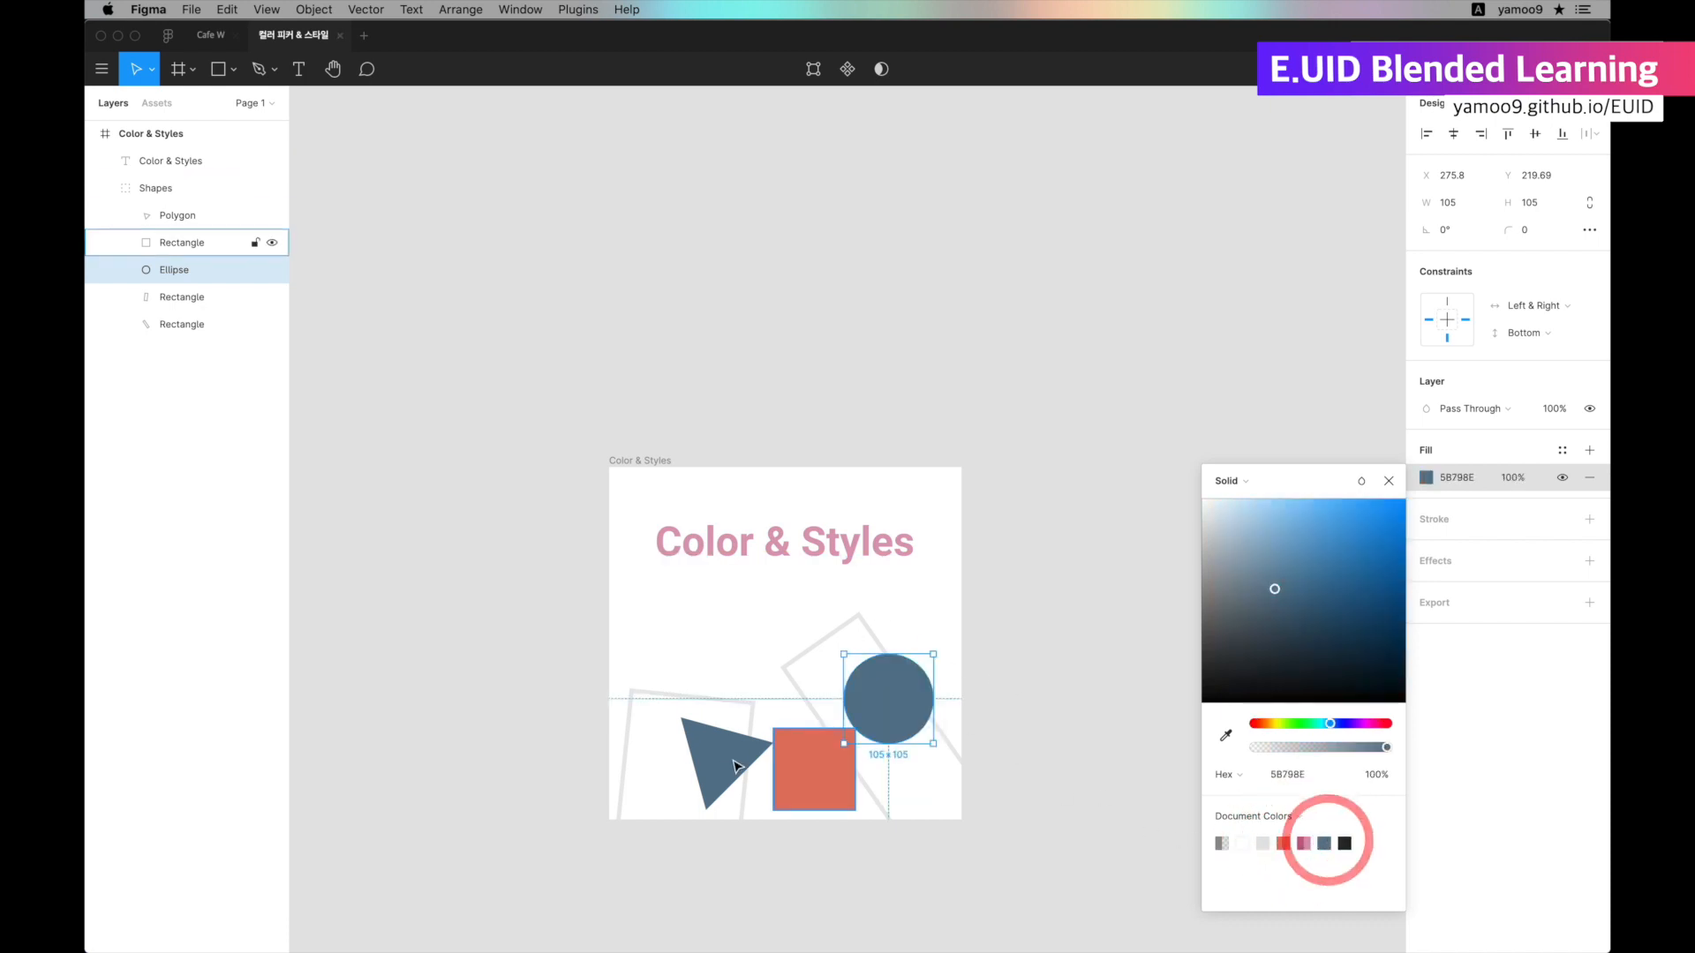
left_click(1346, 841)
left_click(1072, 618)
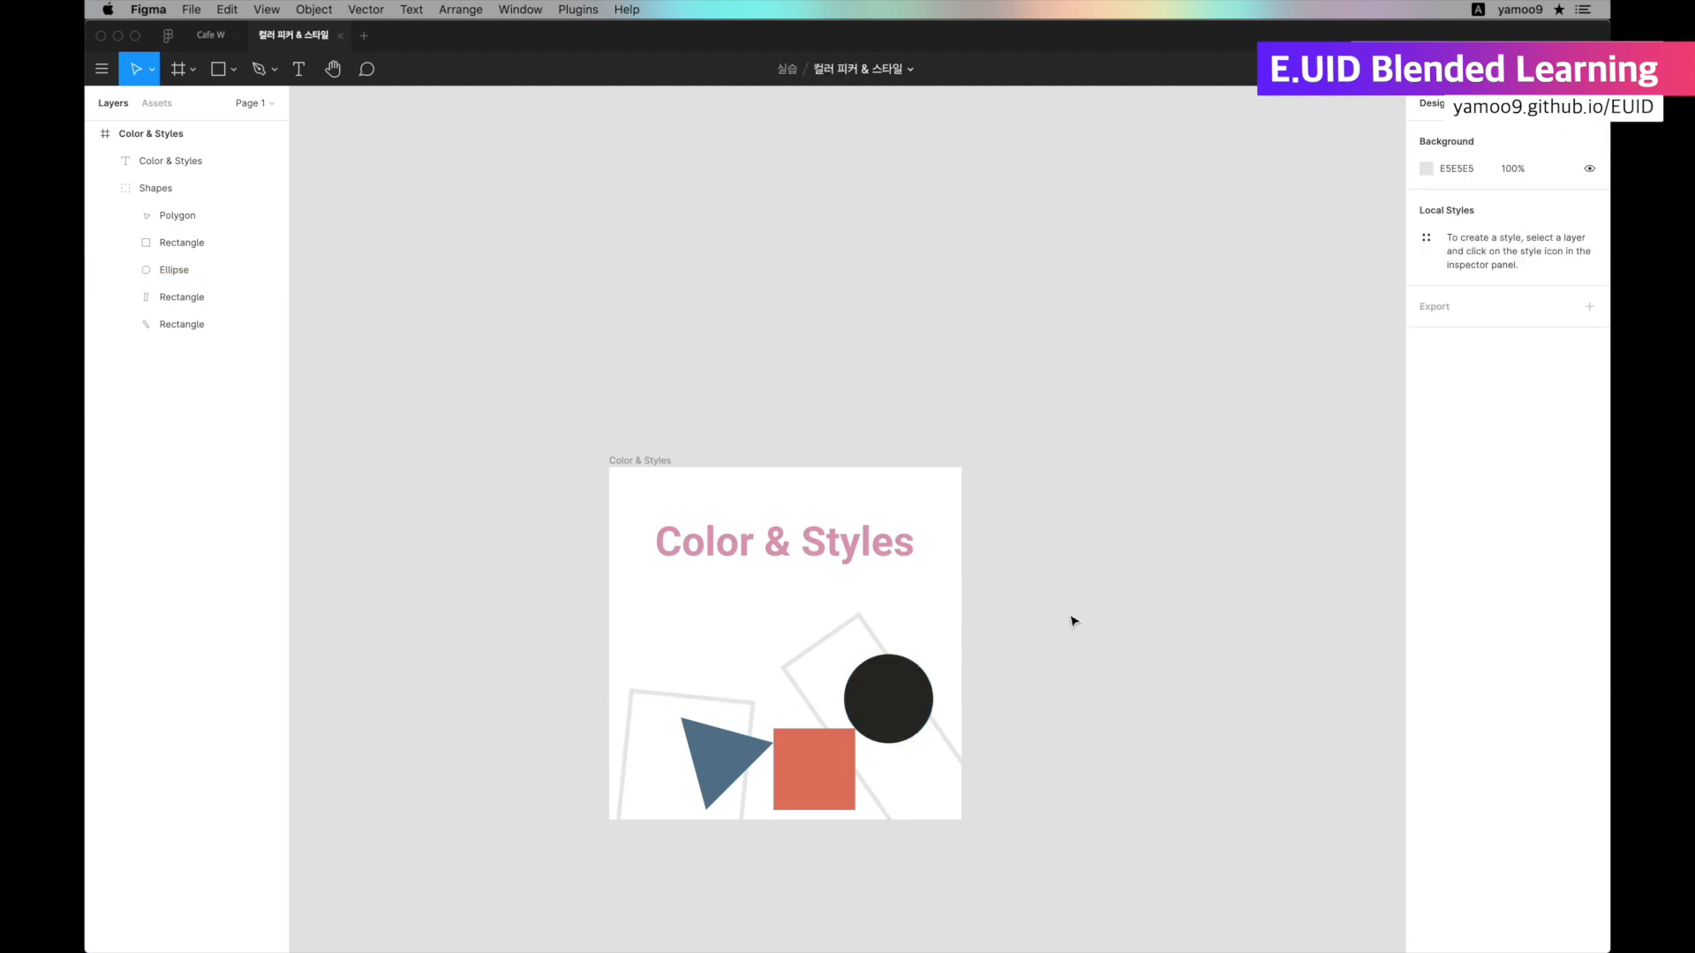
scroll(1041, 529, "down", 3)
left_click(1055, 481)
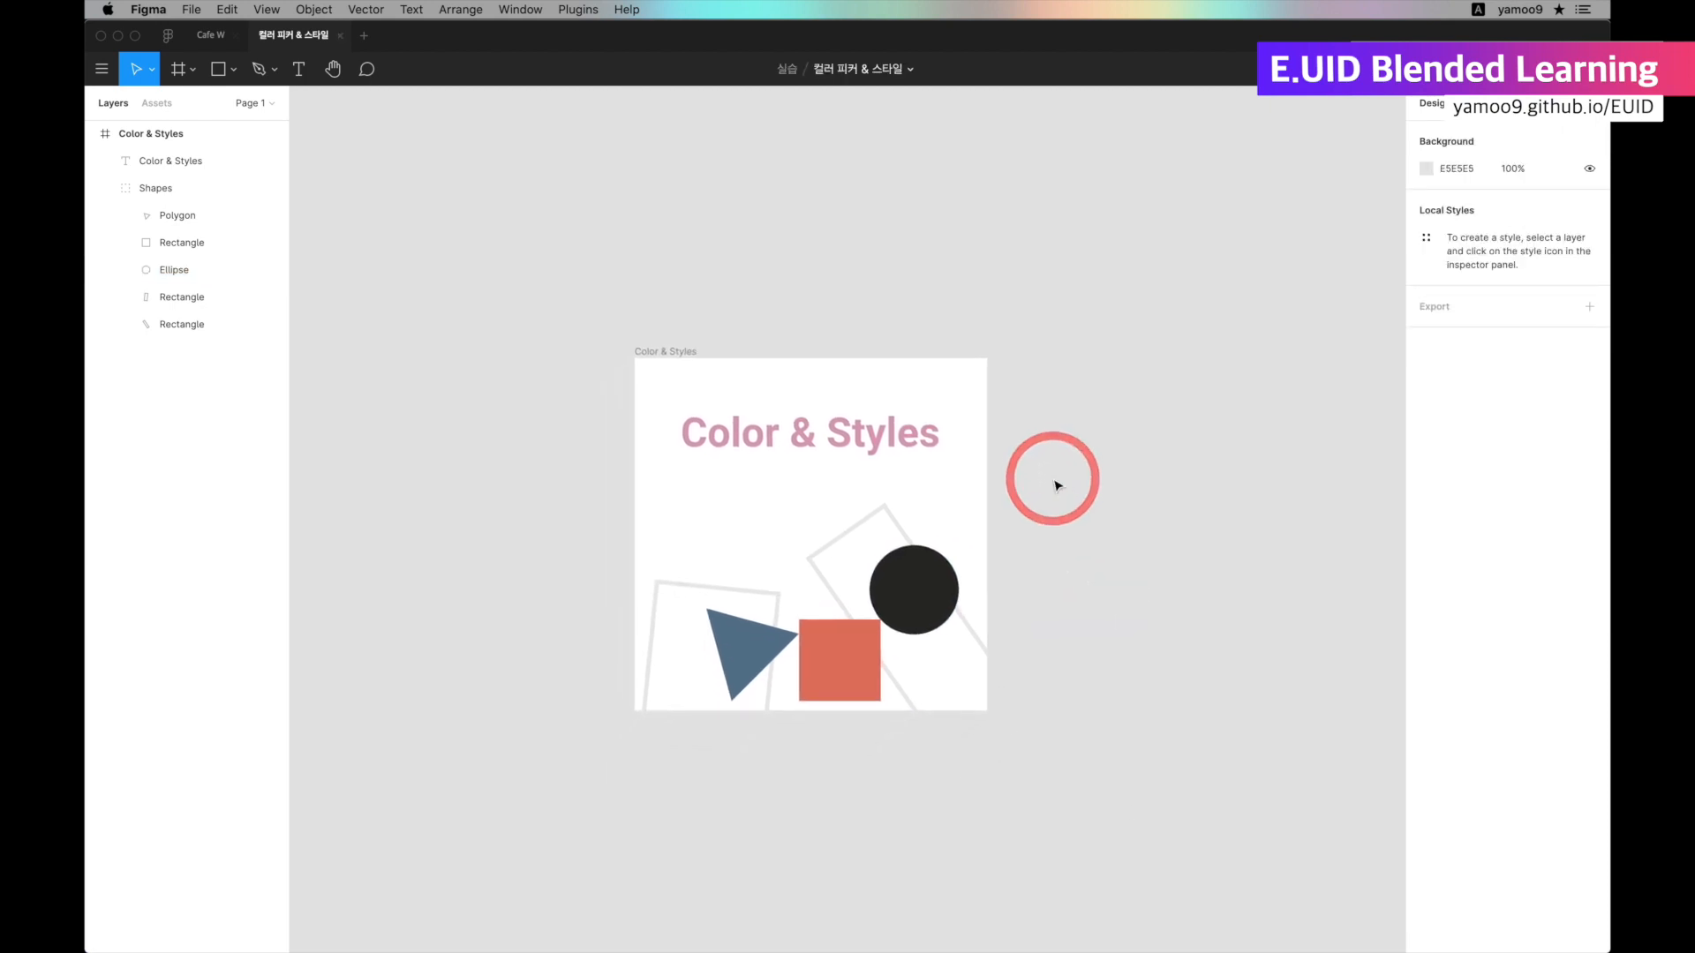
Create a color style named Terracotta from the square's fill, copying the name from the Name that Color page in Chrome.
left_click(817, 651, "super")
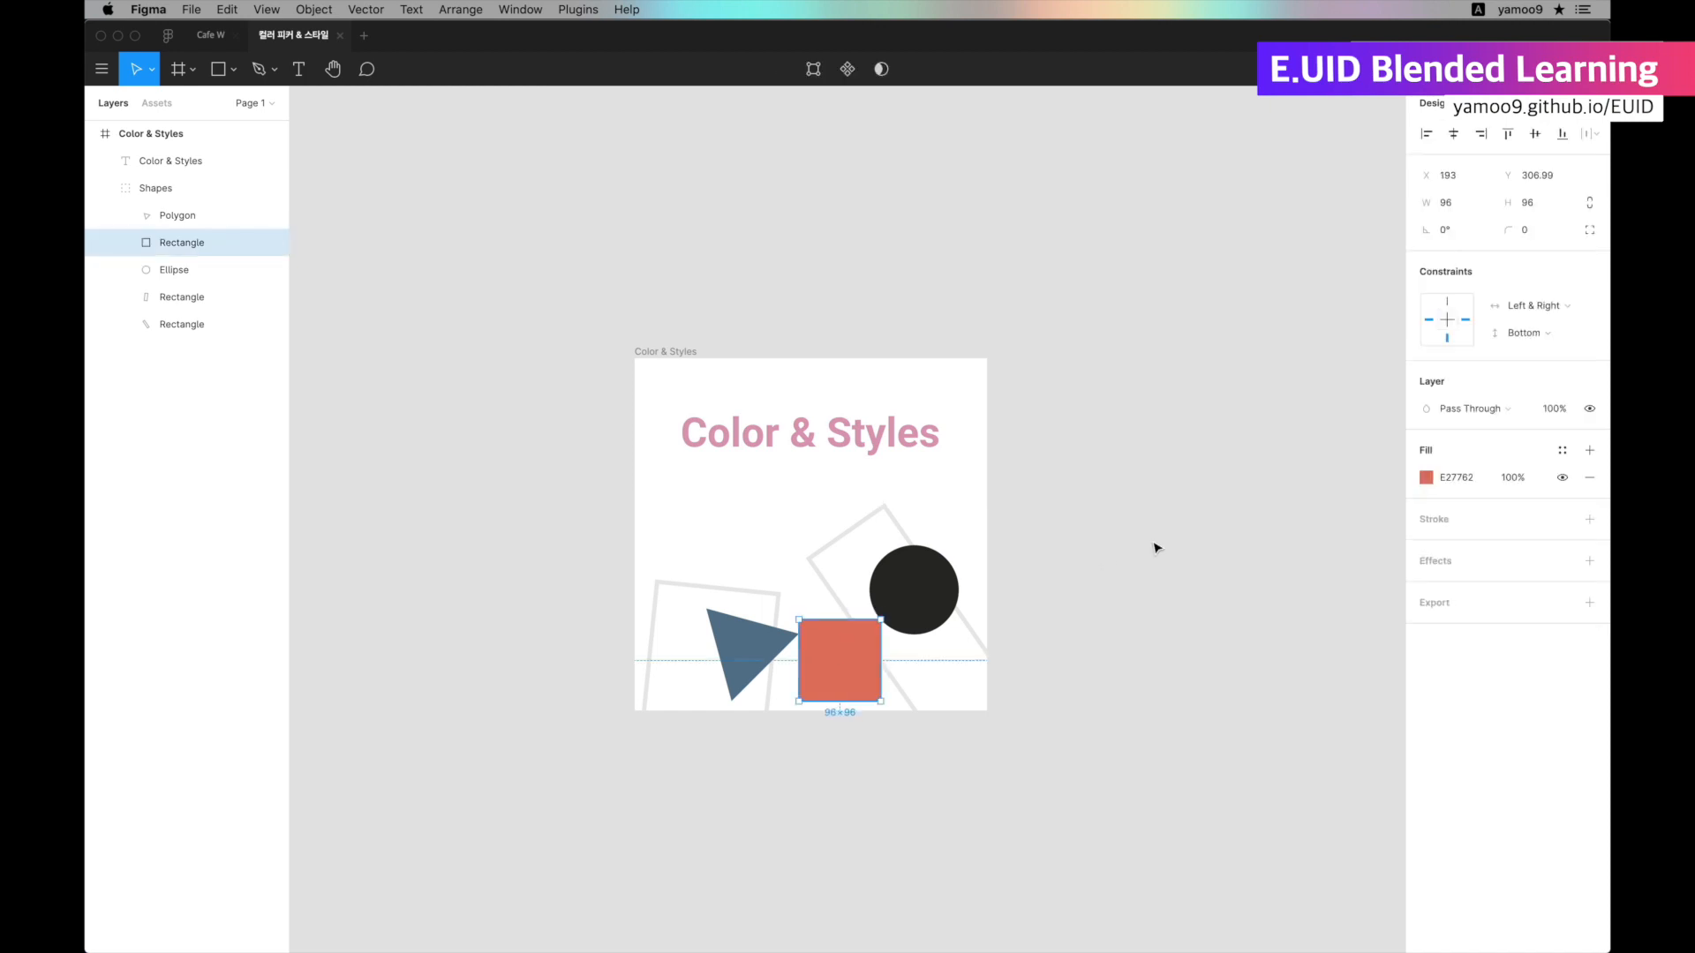
left_click(1561, 454)
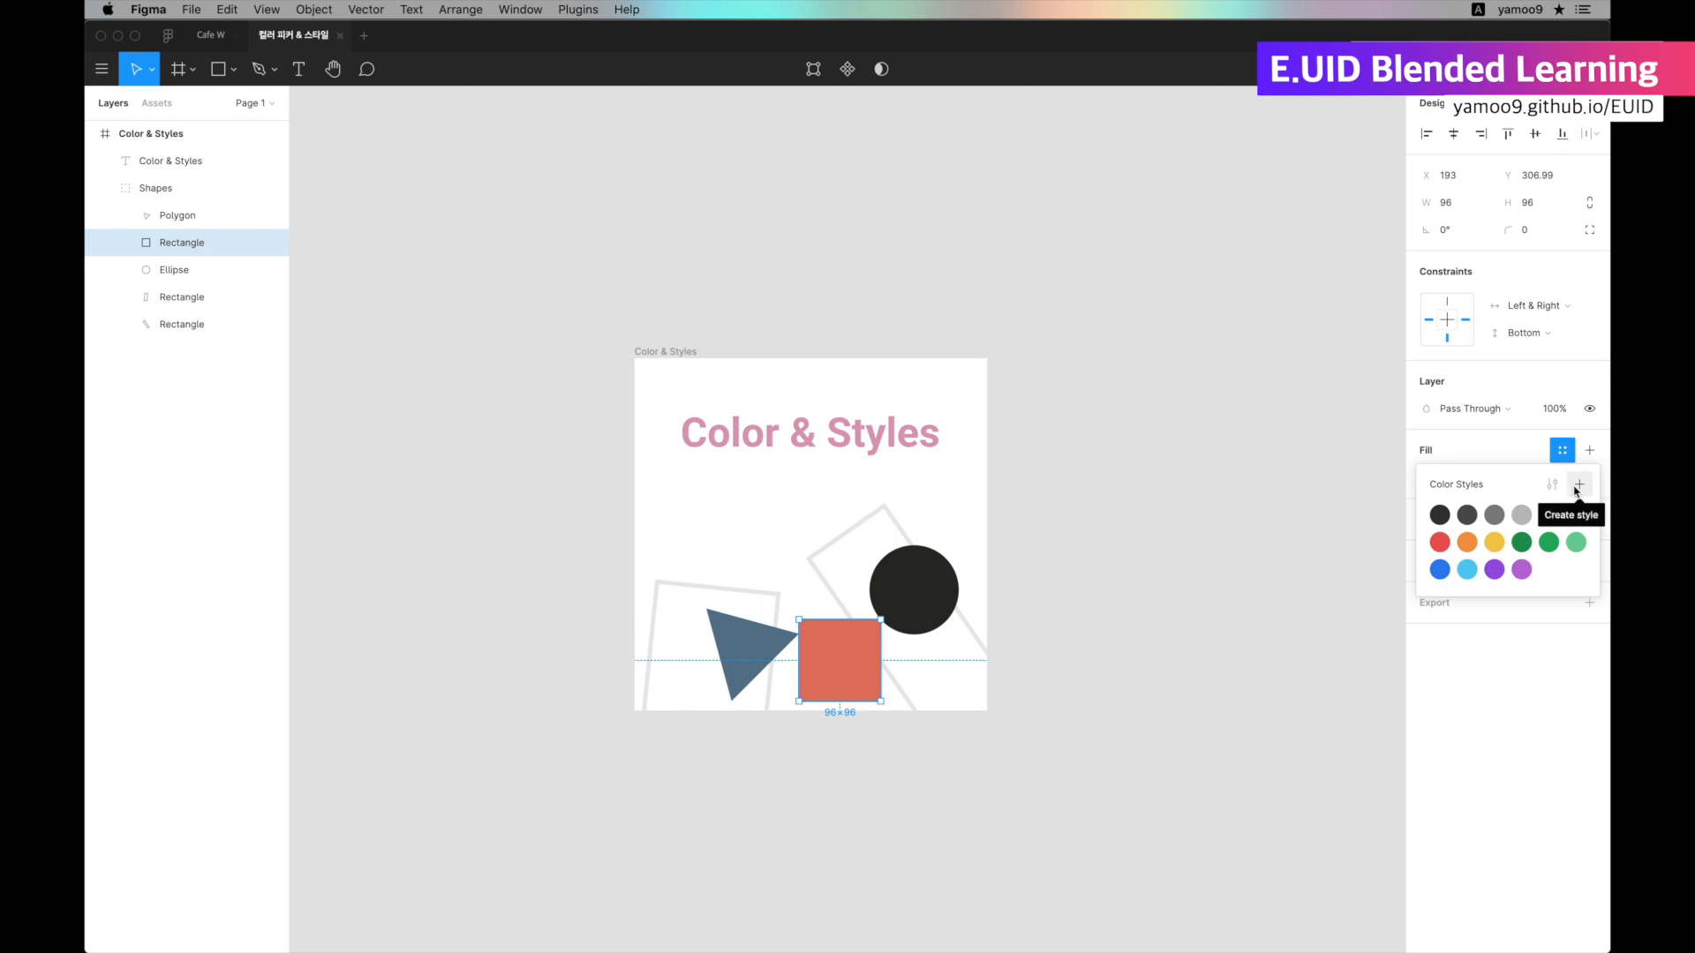
left_click(1578, 487)
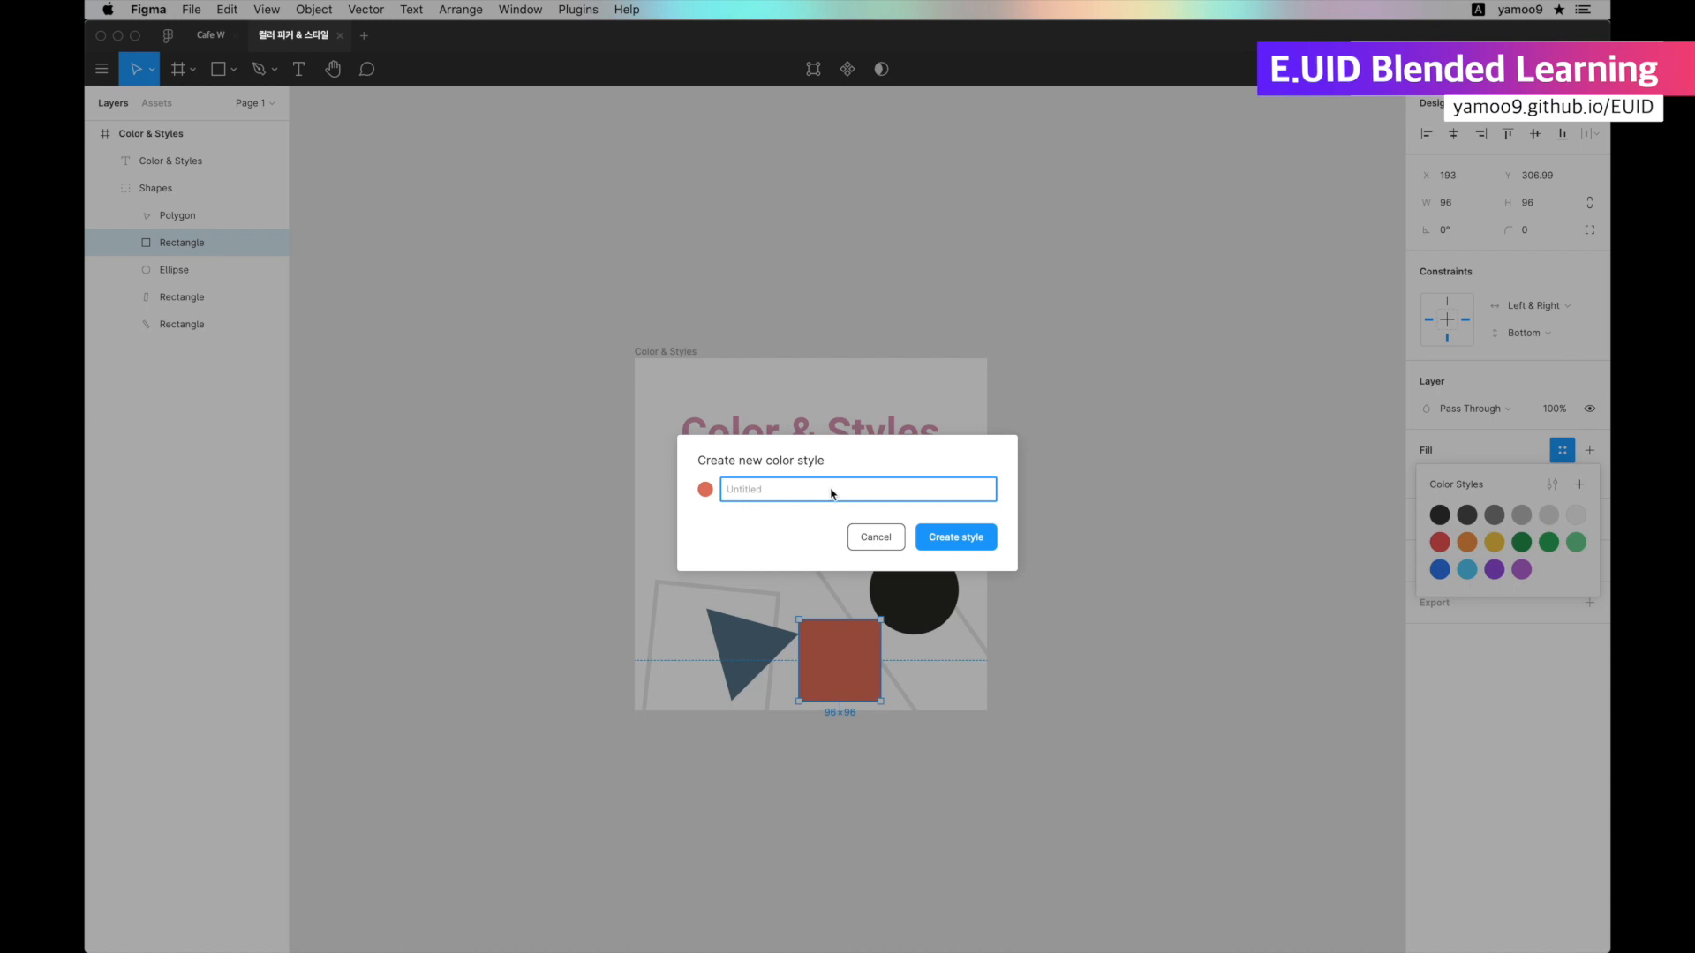
key("super+Tab")
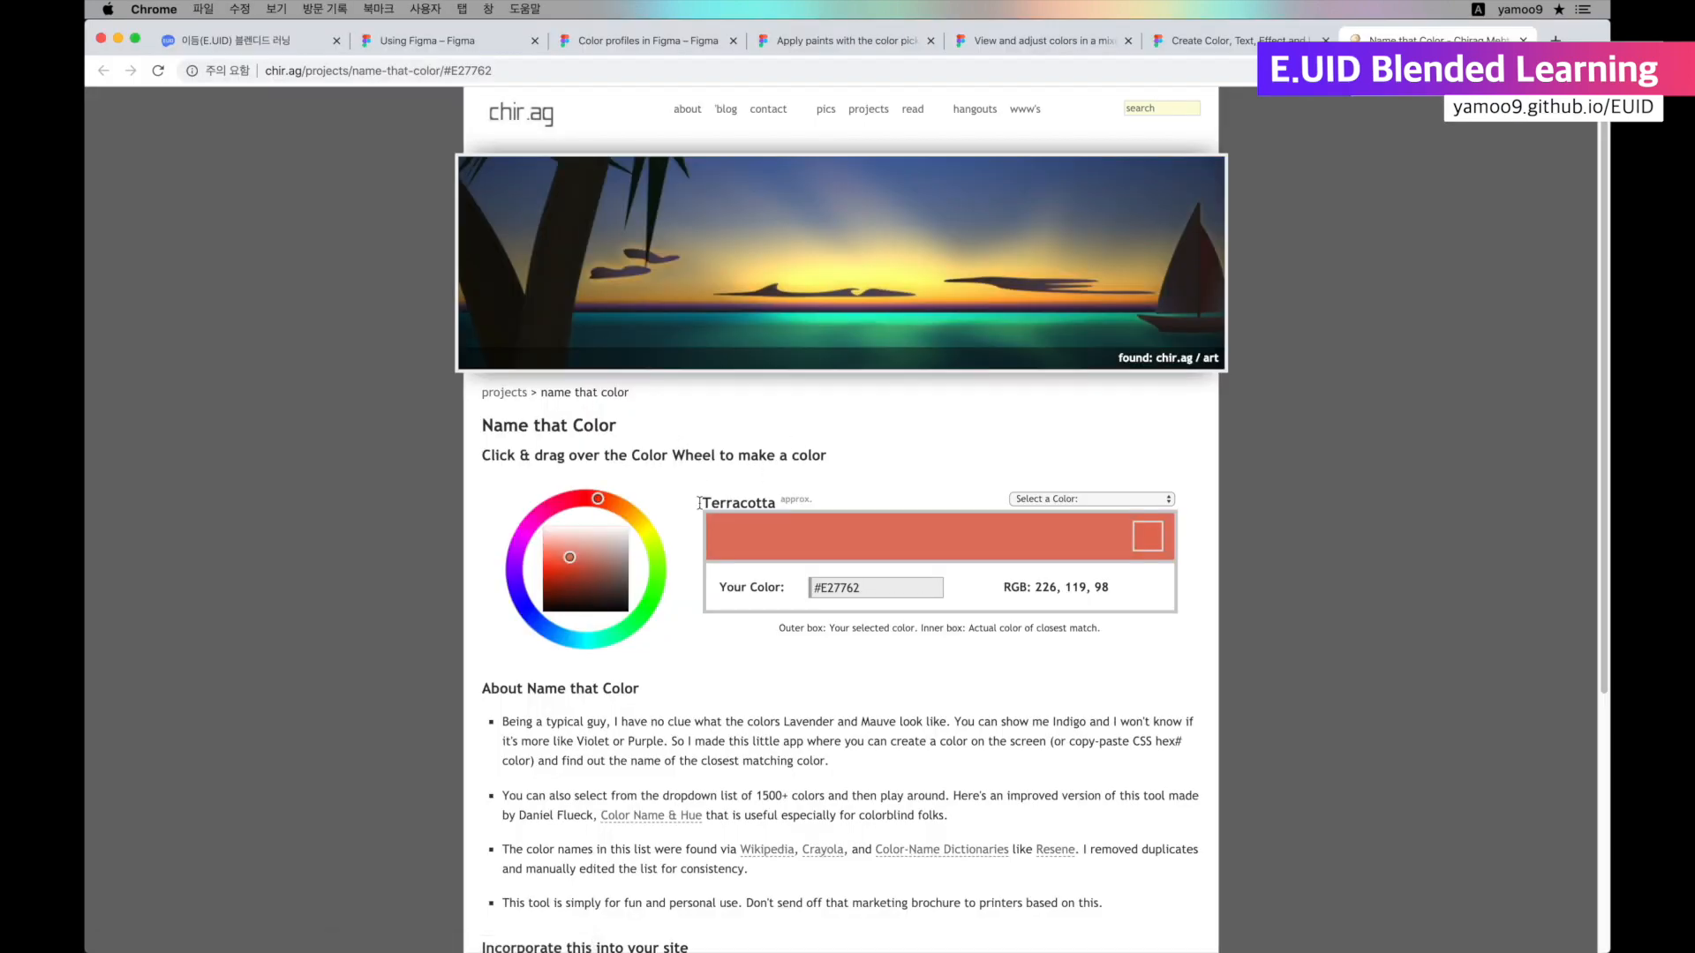
double_click(744, 503)
triple_click(741, 499)
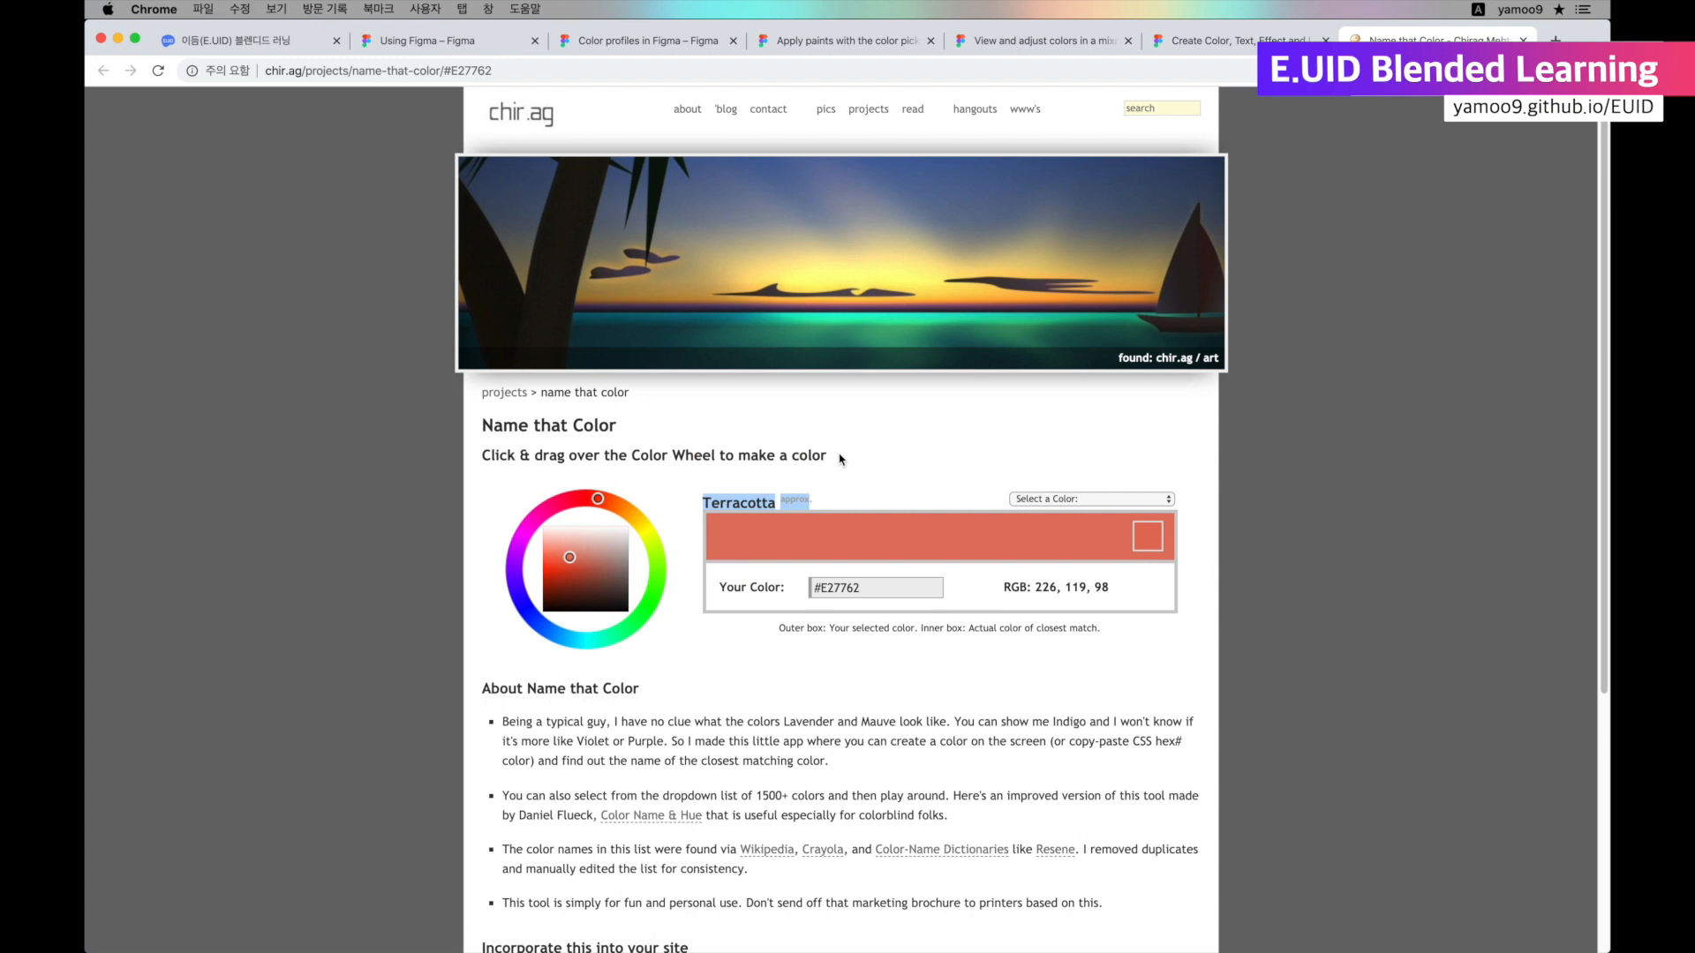
key("super+Tab")
type("Terracotta")
left_click(954, 544)
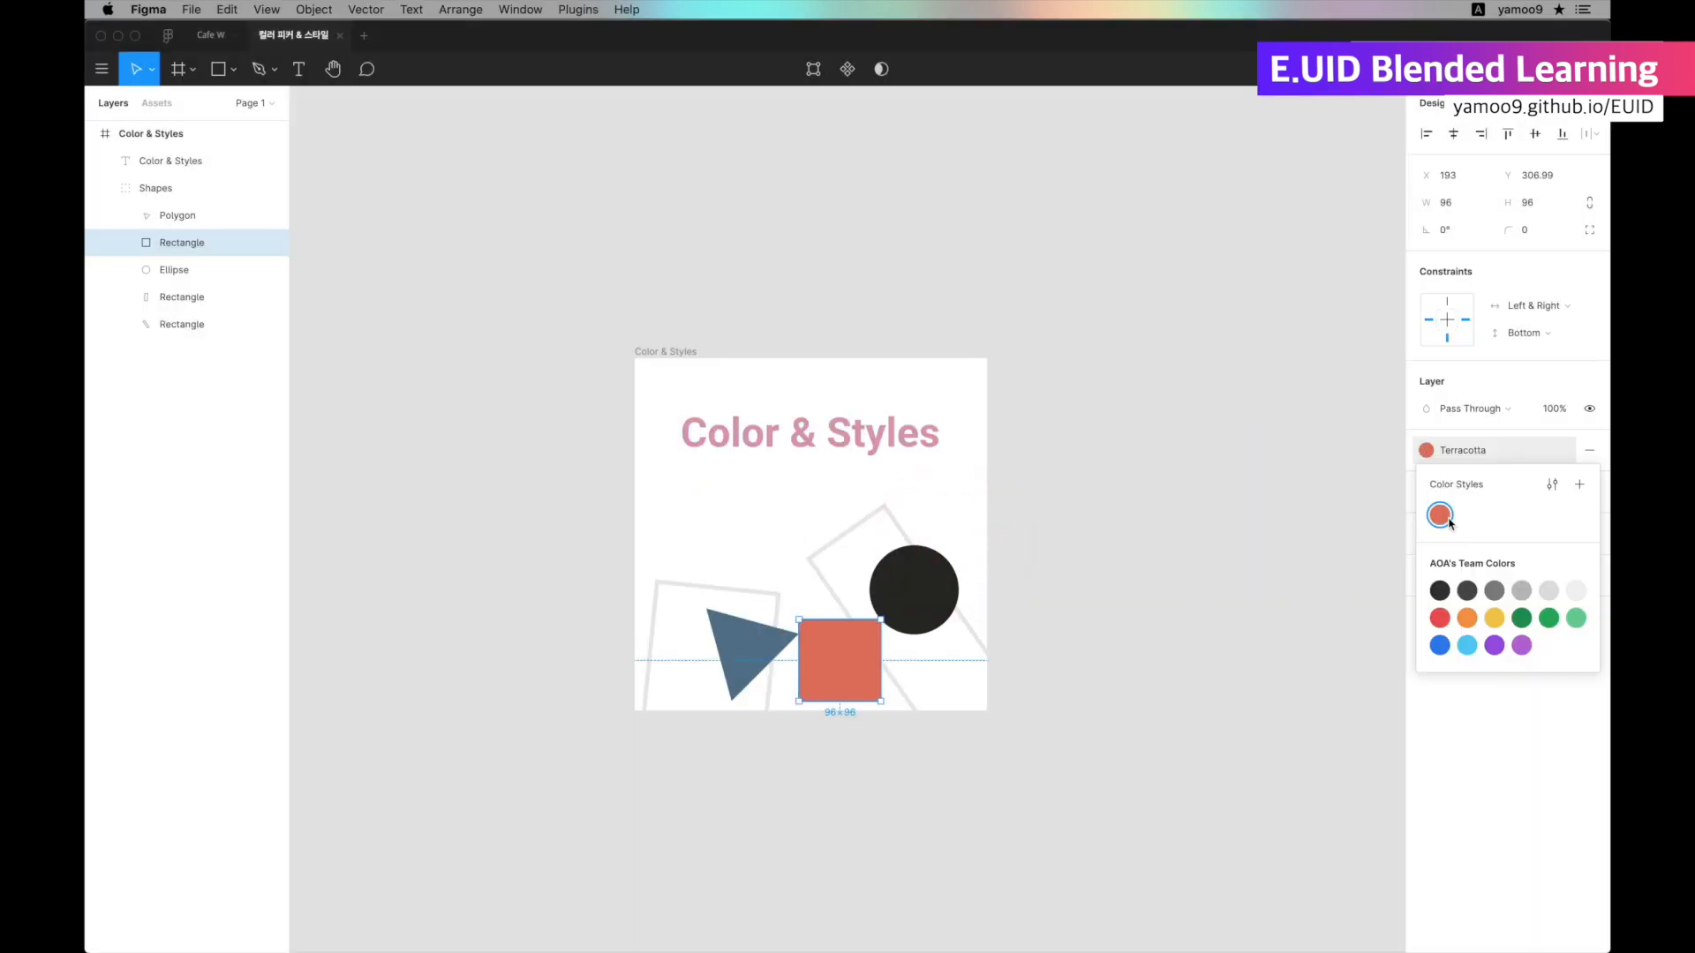
left_click(1221, 645)
Copy the circle's fill code 282725, look it up on the Name that Color page in Chrome, and copy the color name.
left_click(912, 589)
left_click(1470, 478)
key("super+Tab")
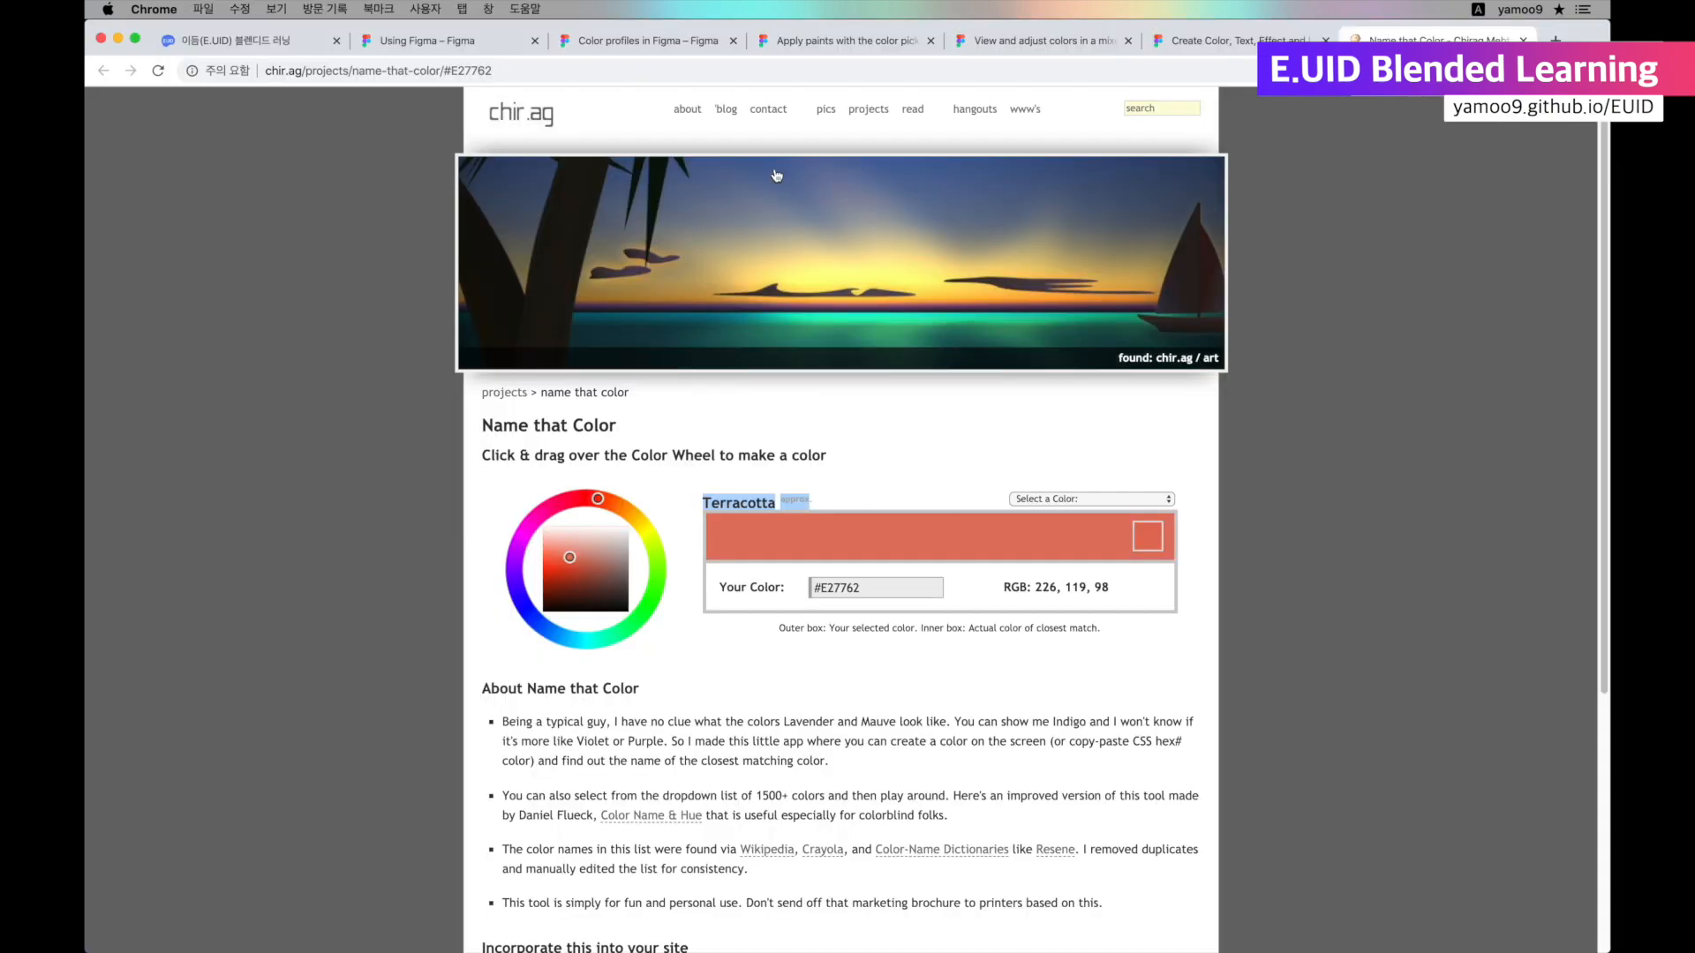
double_click(461, 72)
key("super+v")
key("Return")
double_click(753, 502)
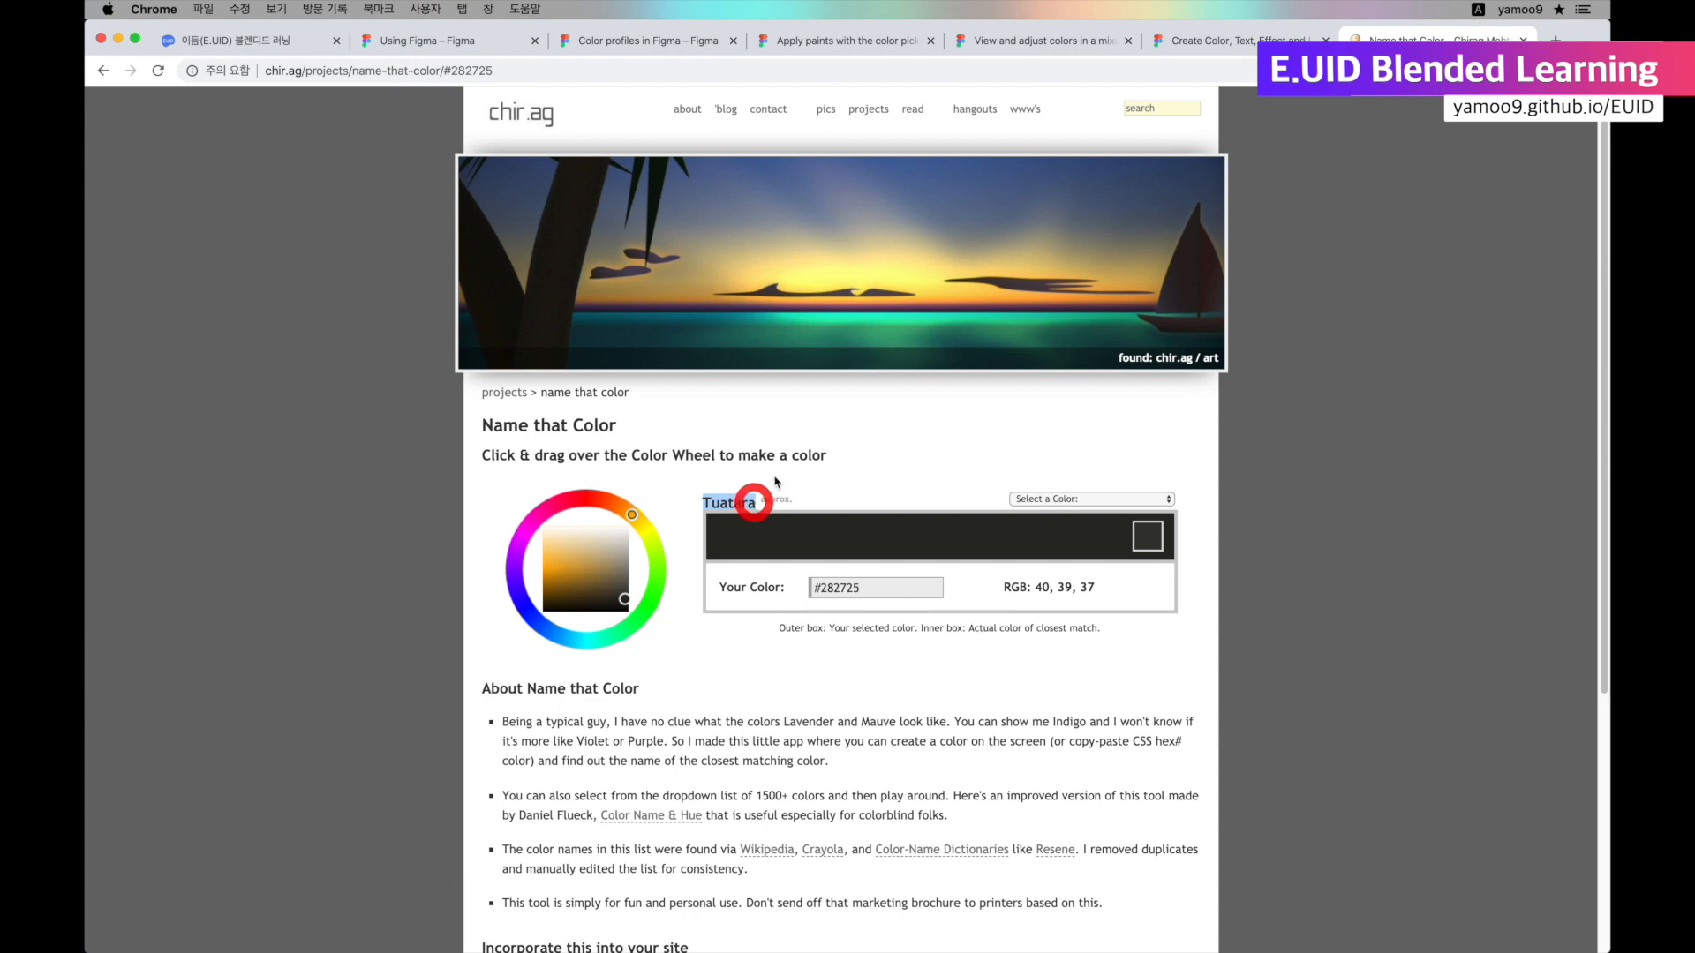
Back in Figma, create a color style named Tuatara from the circle's fill and deselect the circle.
key("super+Tab")
left_click(1562, 452)
left_click(1579, 484)
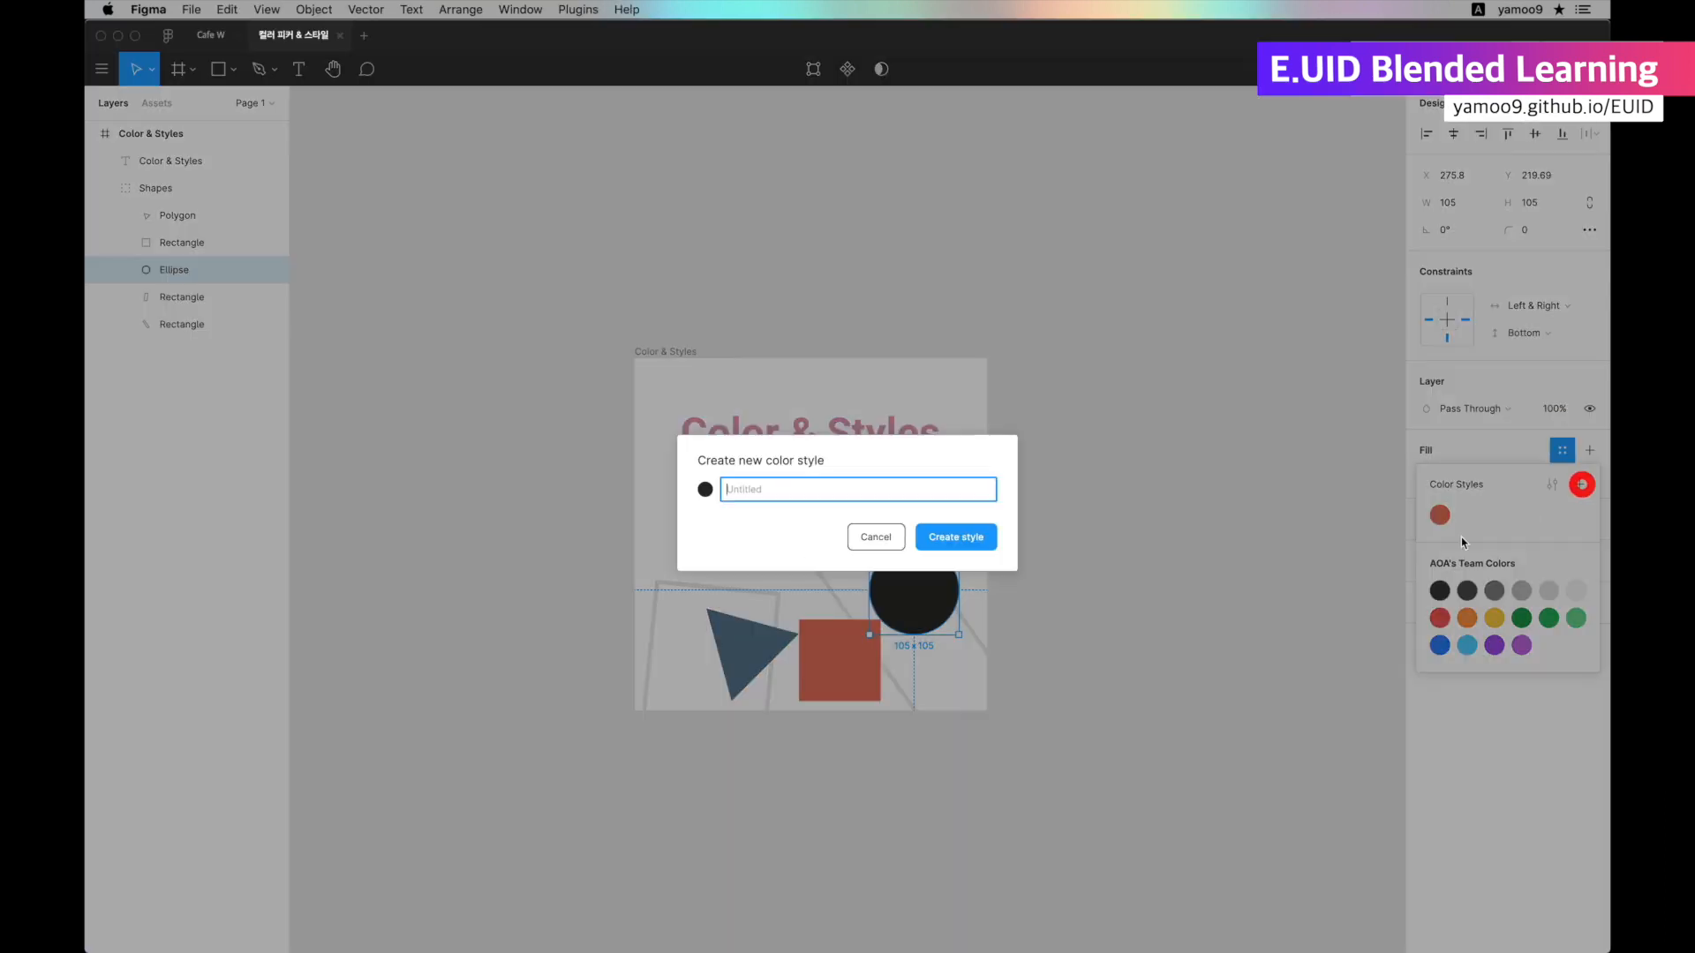
type("Tuatara")
left_click(953, 537)
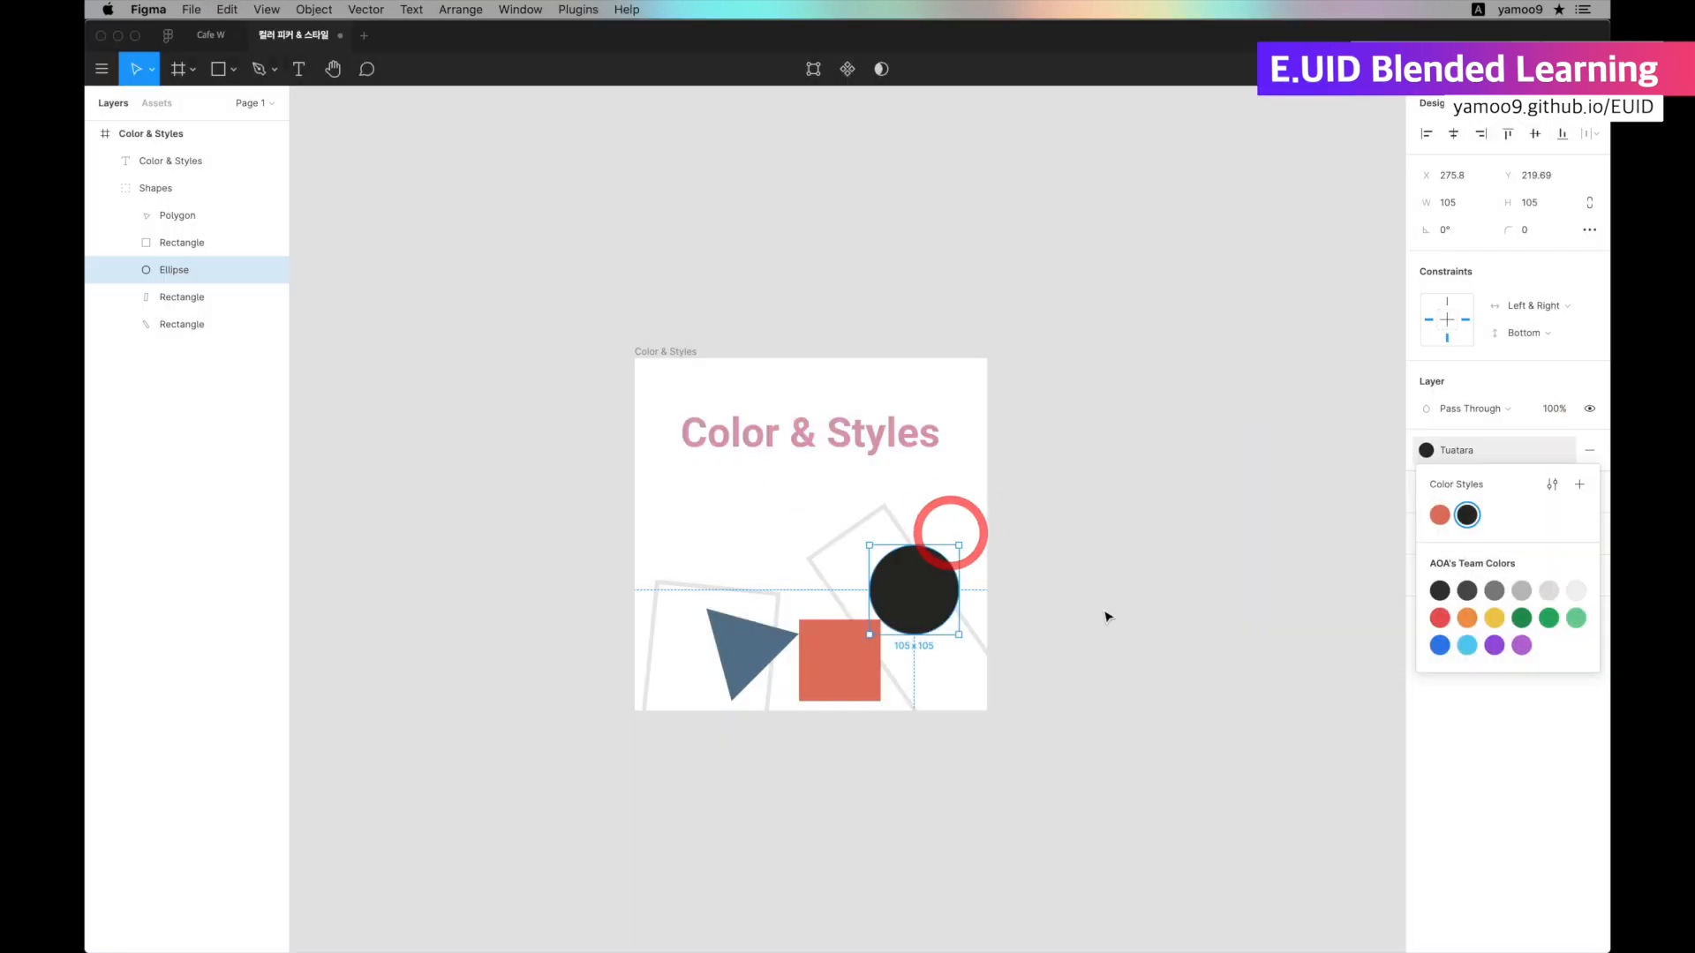
left_click(1242, 591)
Create a color style named Smalt Blue from the triangle's fill and deselect the triangle.
left_click(741, 644)
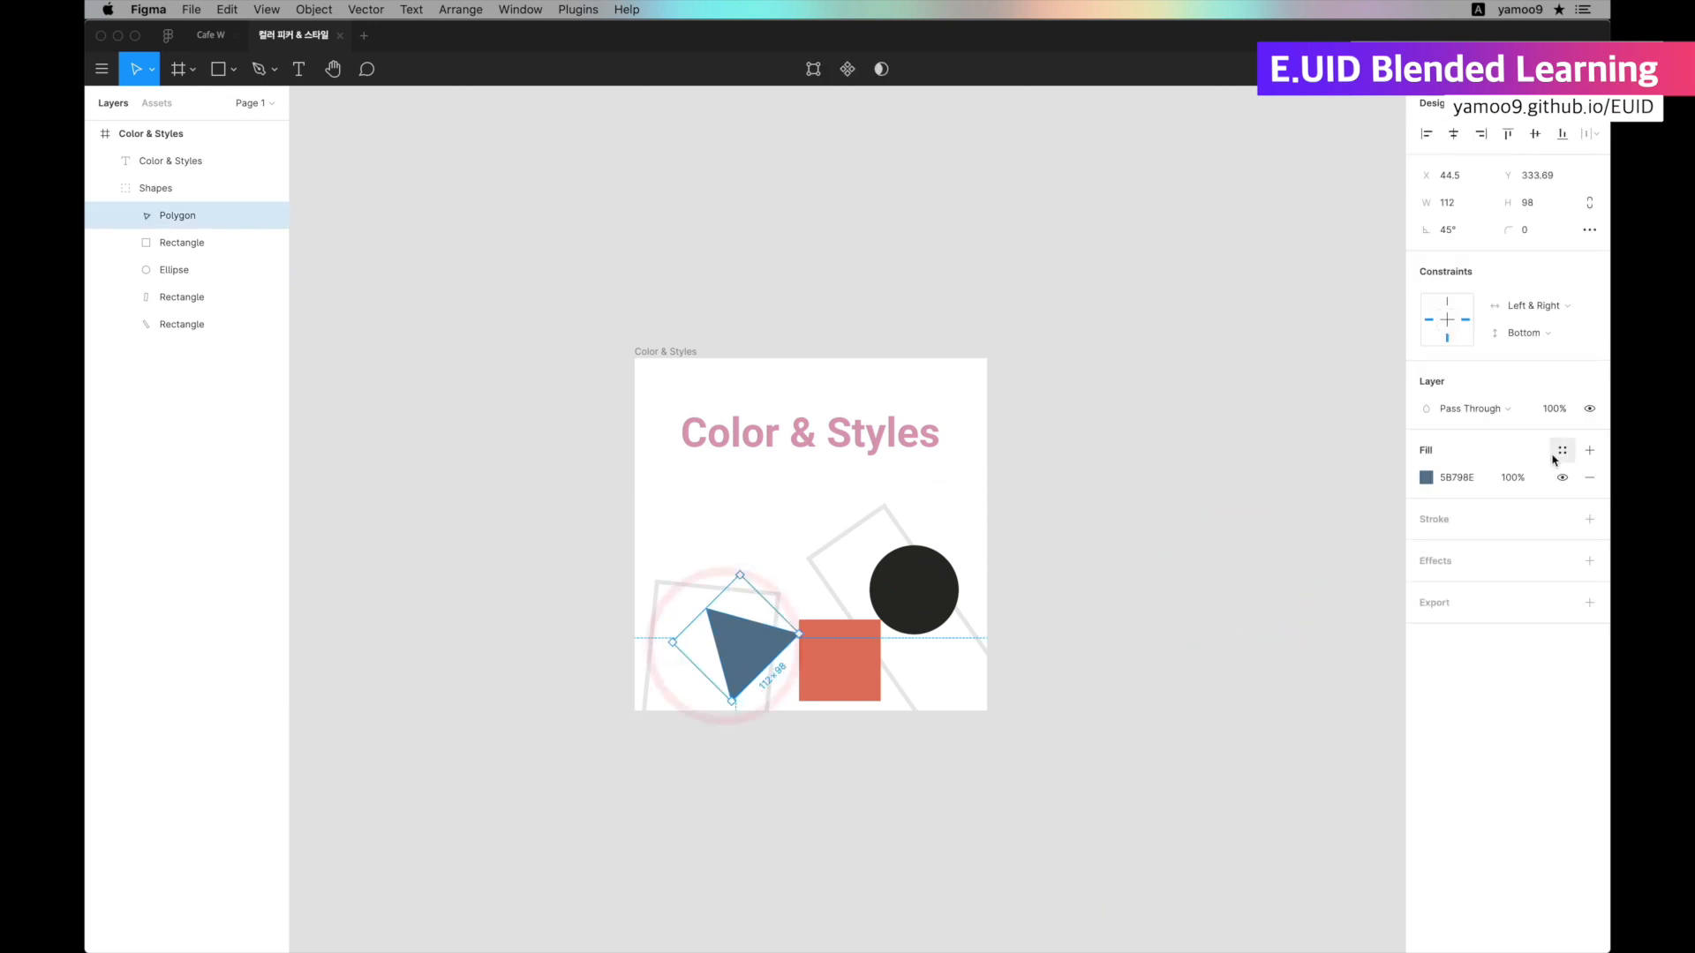
left_click(1562, 451)
left_click(1579, 485)
type("Smalt Blue")
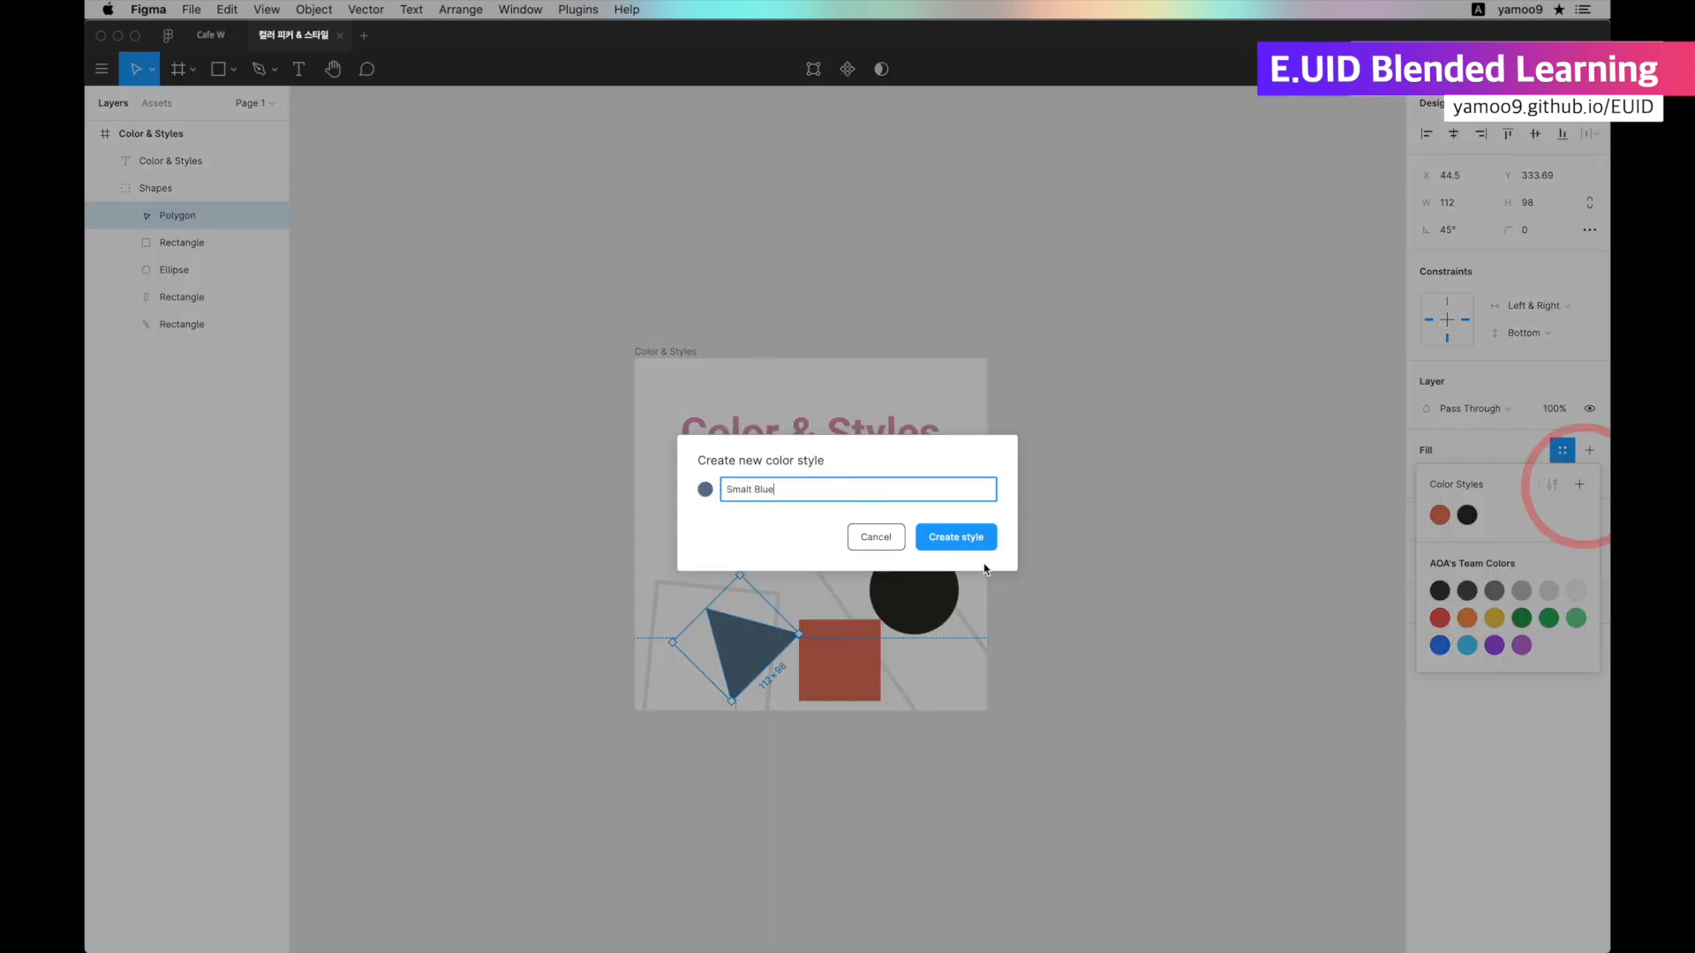
left_click(945, 542)
left_click(1271, 657)
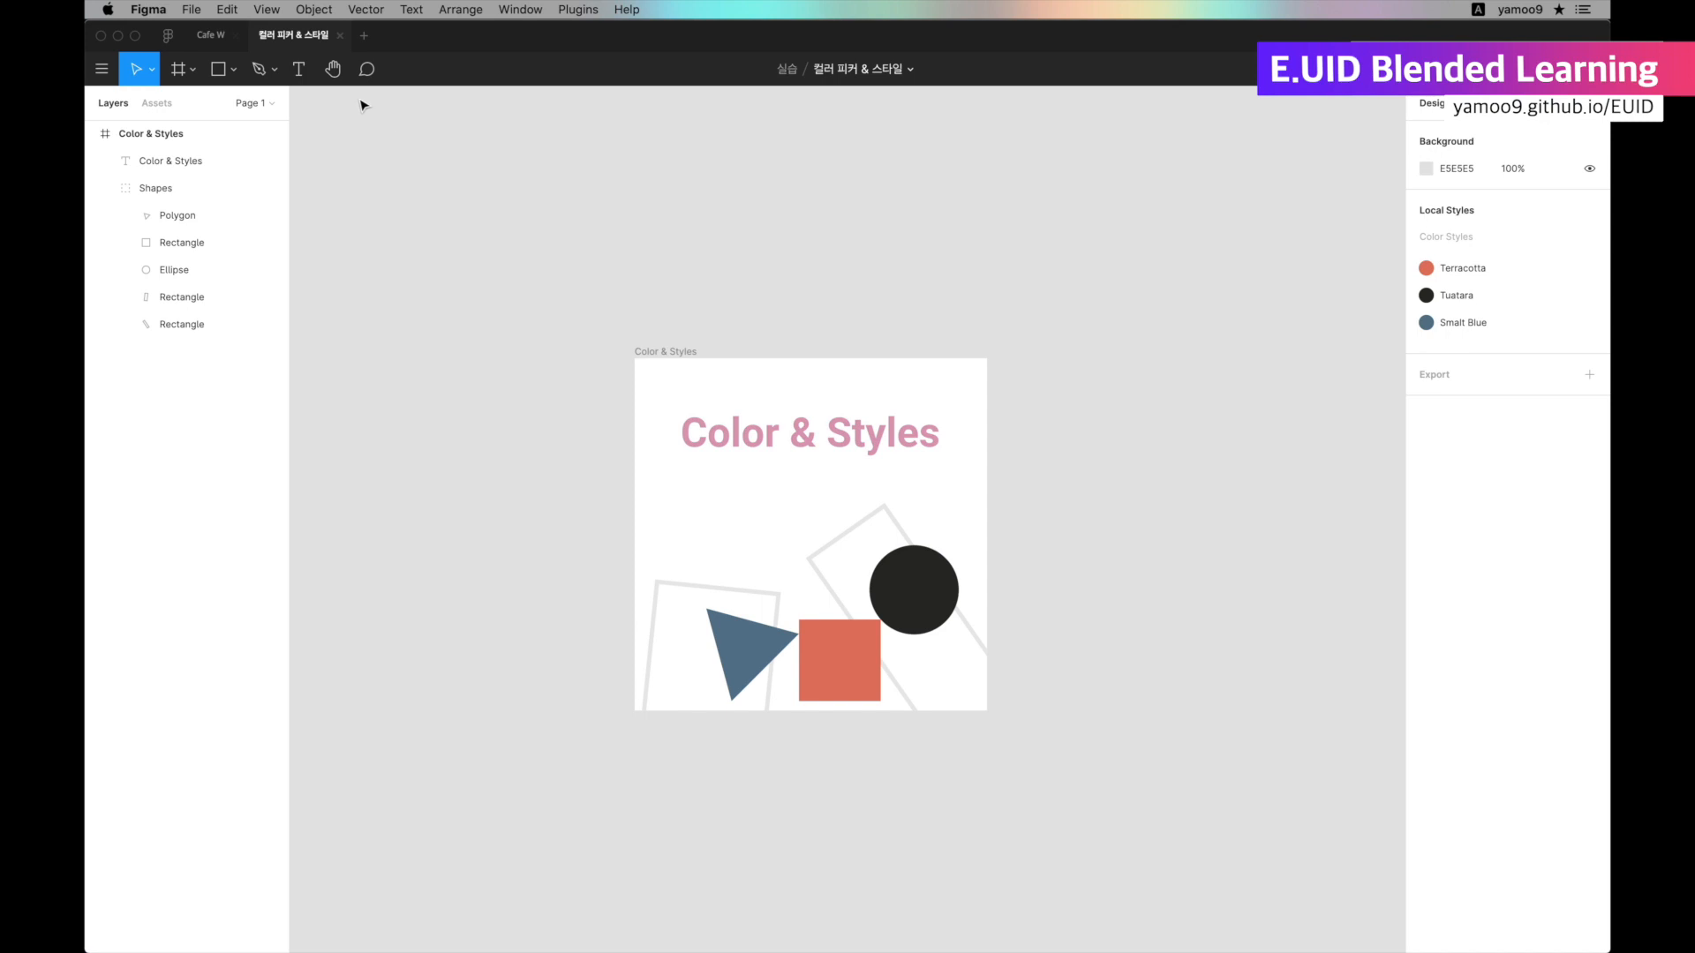
Draw a 45 × 45 star below the title and duplicate it twice to form a row of three.
left_click(233, 69)
left_click(238, 209)
mouse_move(694, 477)
left_mouse_down()
mouse_move(733, 515)
mouse_move(776, 501)
left_mouse_up()
left_click_drag(773, 501, 825, 501, "alt")
Space the three stars evenly at 17 apart and center their row in the frame above the title.
left_click(713, 496, "shift")
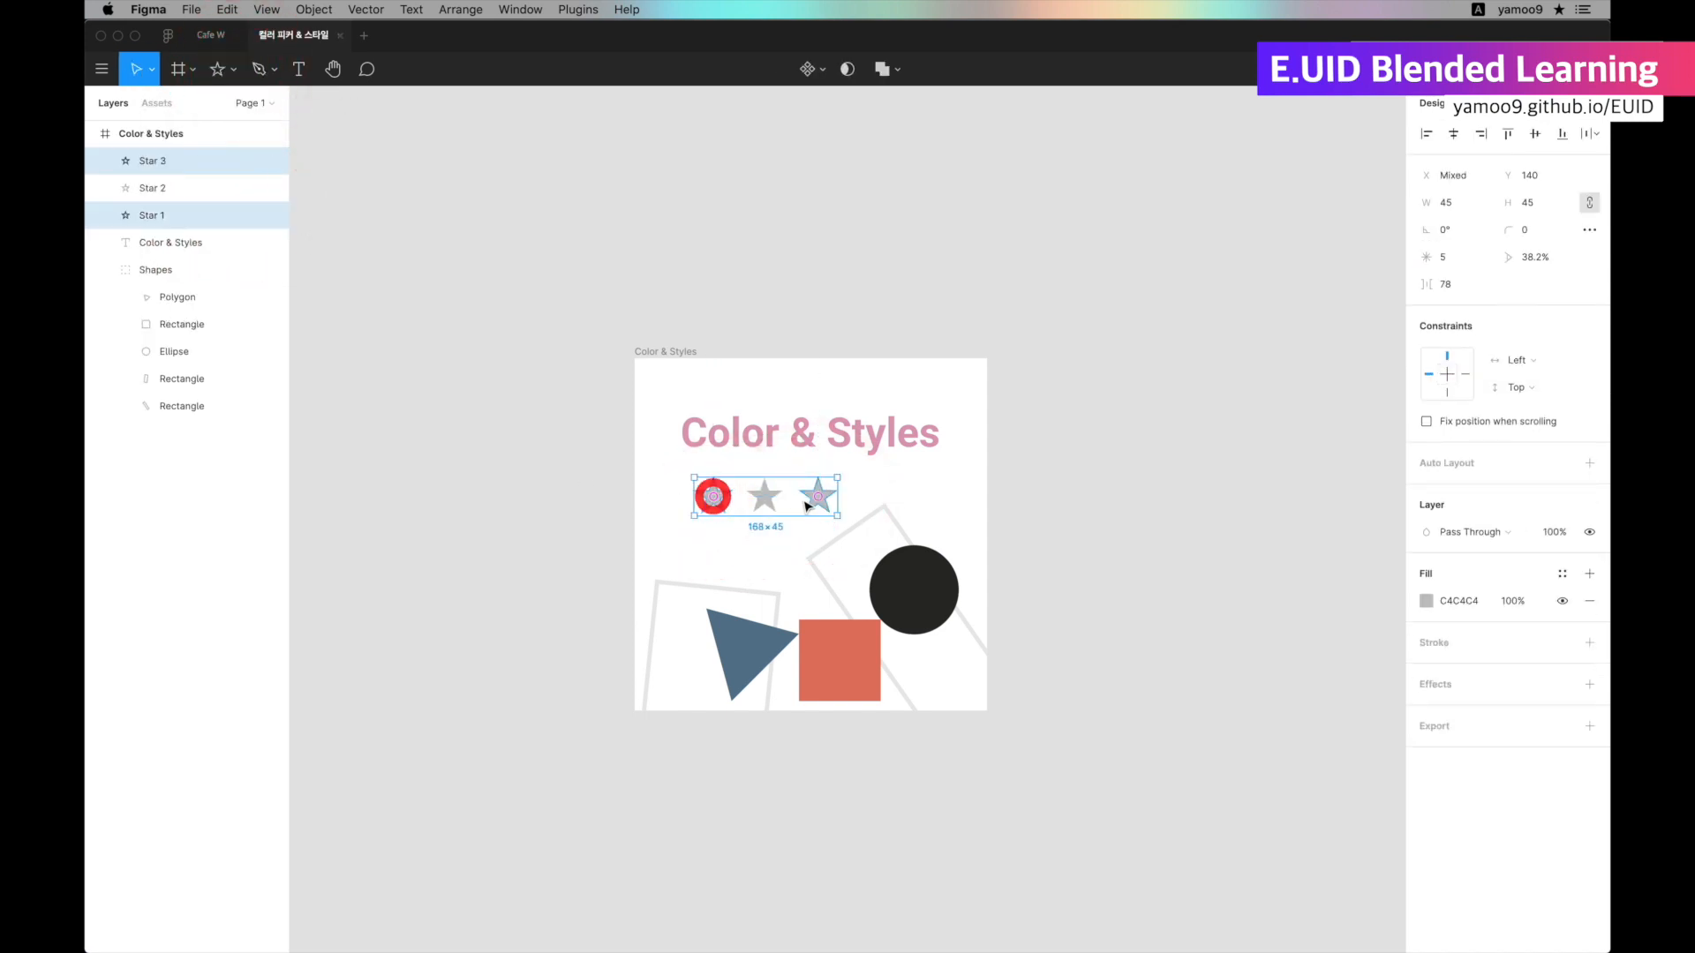
left_click(766, 497, "shift")
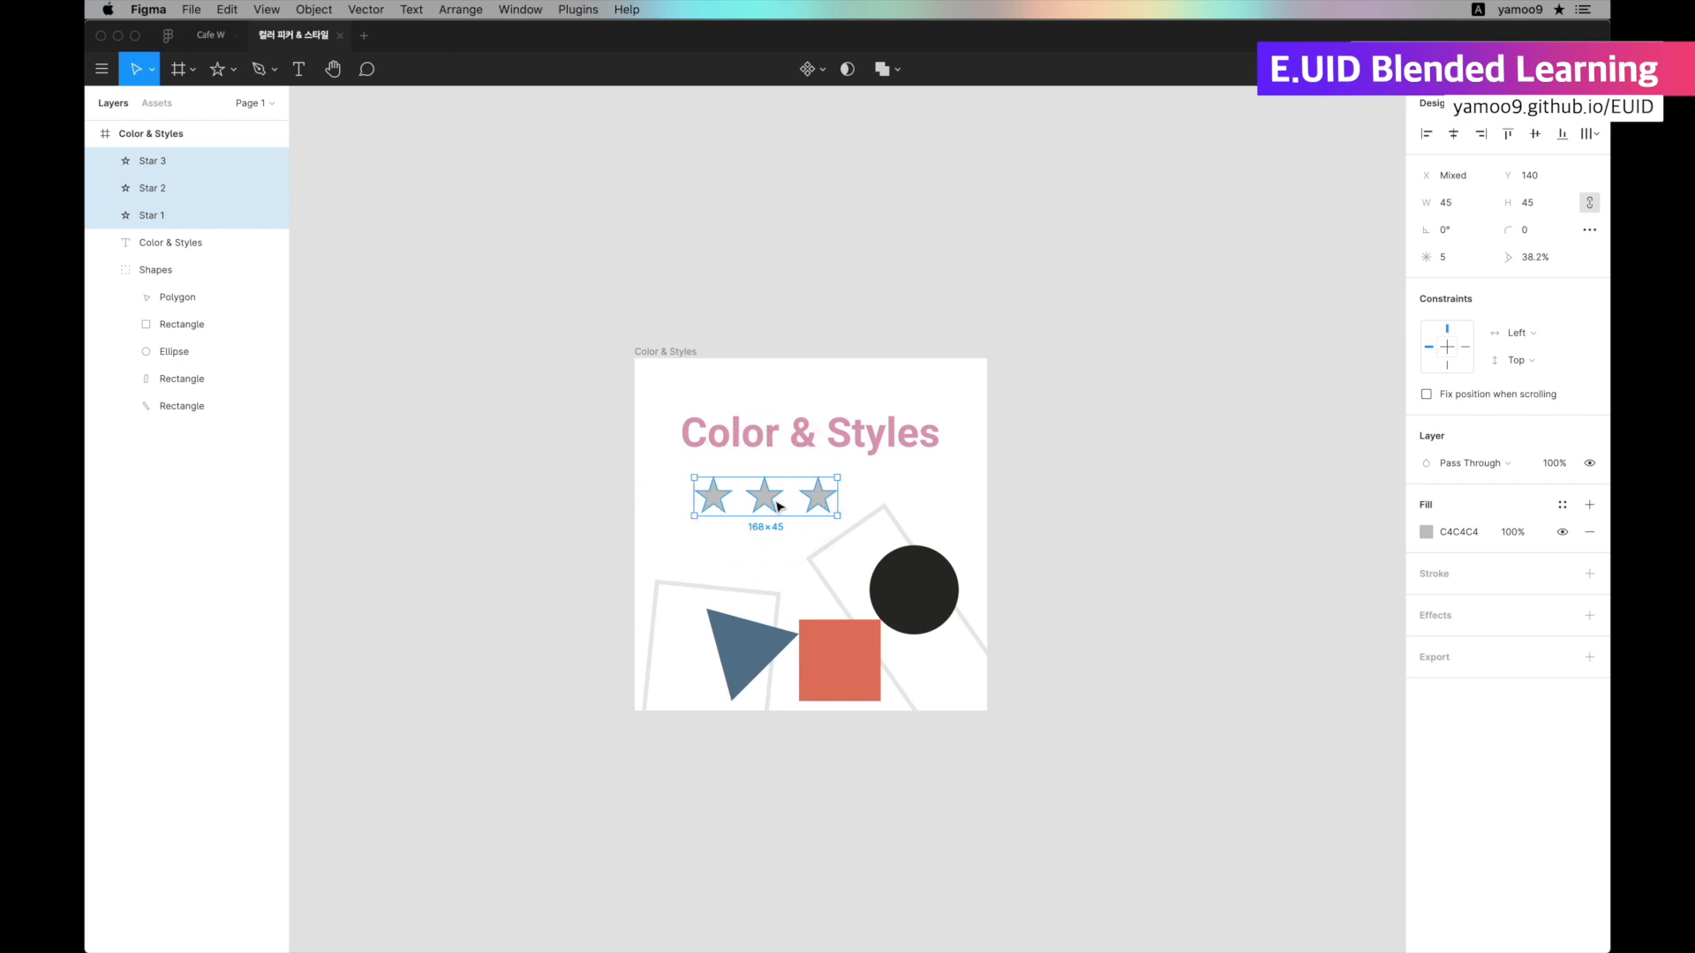
scroll(780, 505, "up", 5)
left_click(891, 517)
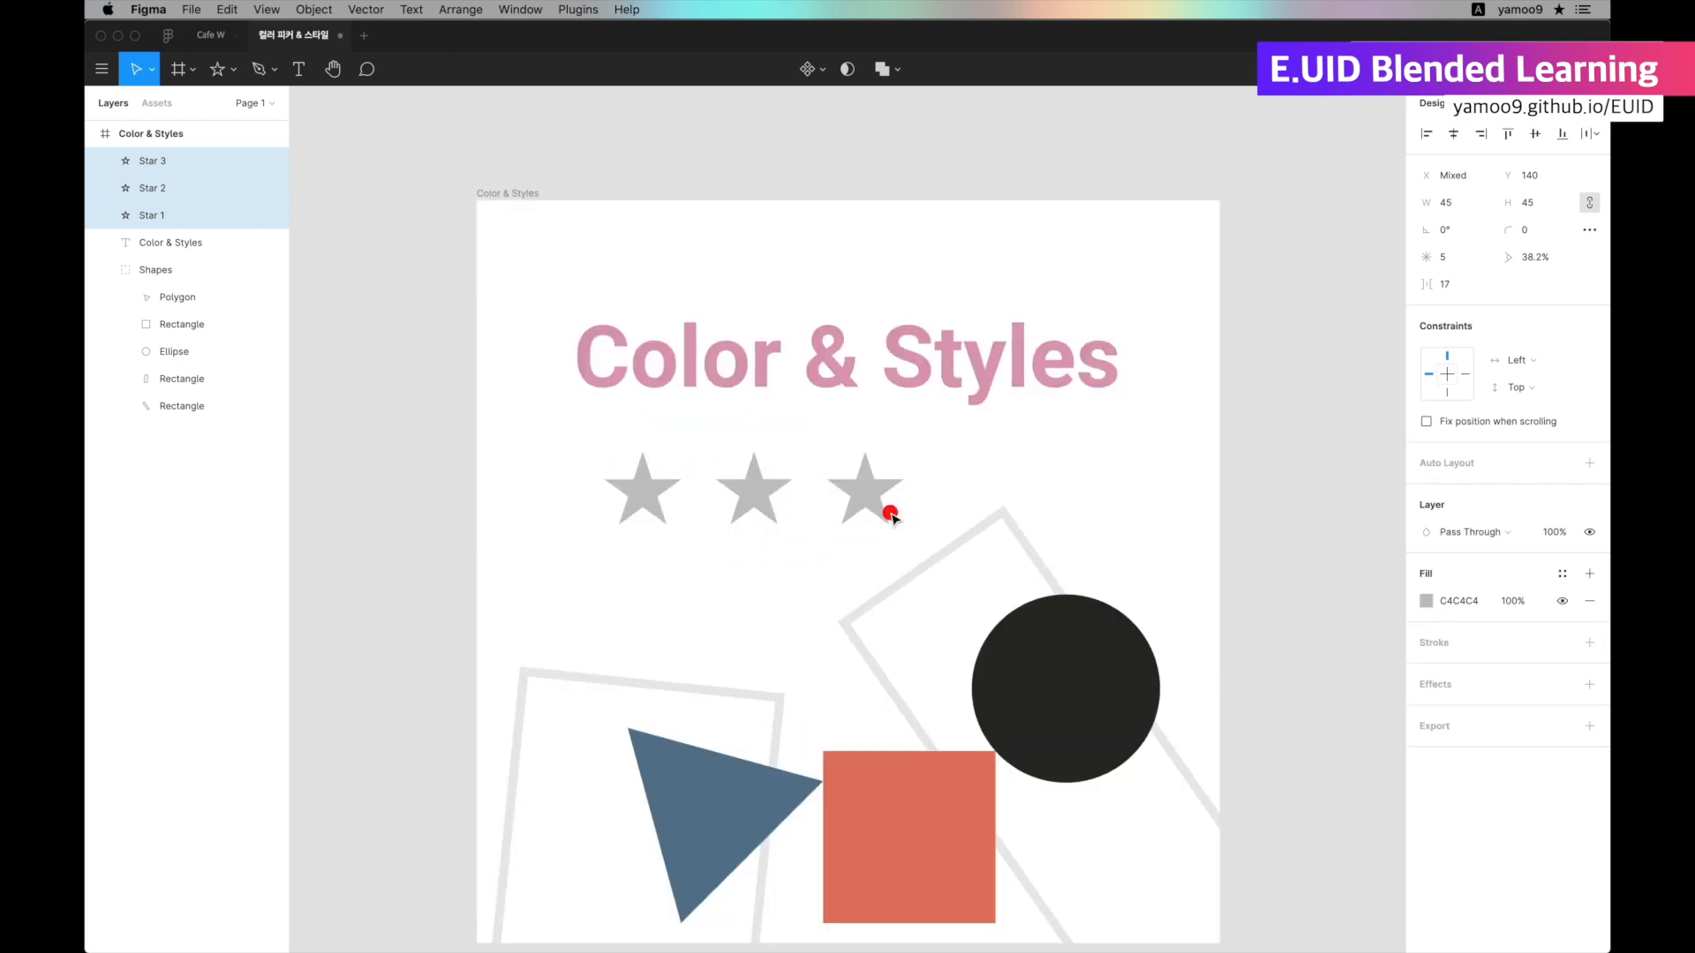
left_click_drag(756, 496, 847, 296)
key("alt")
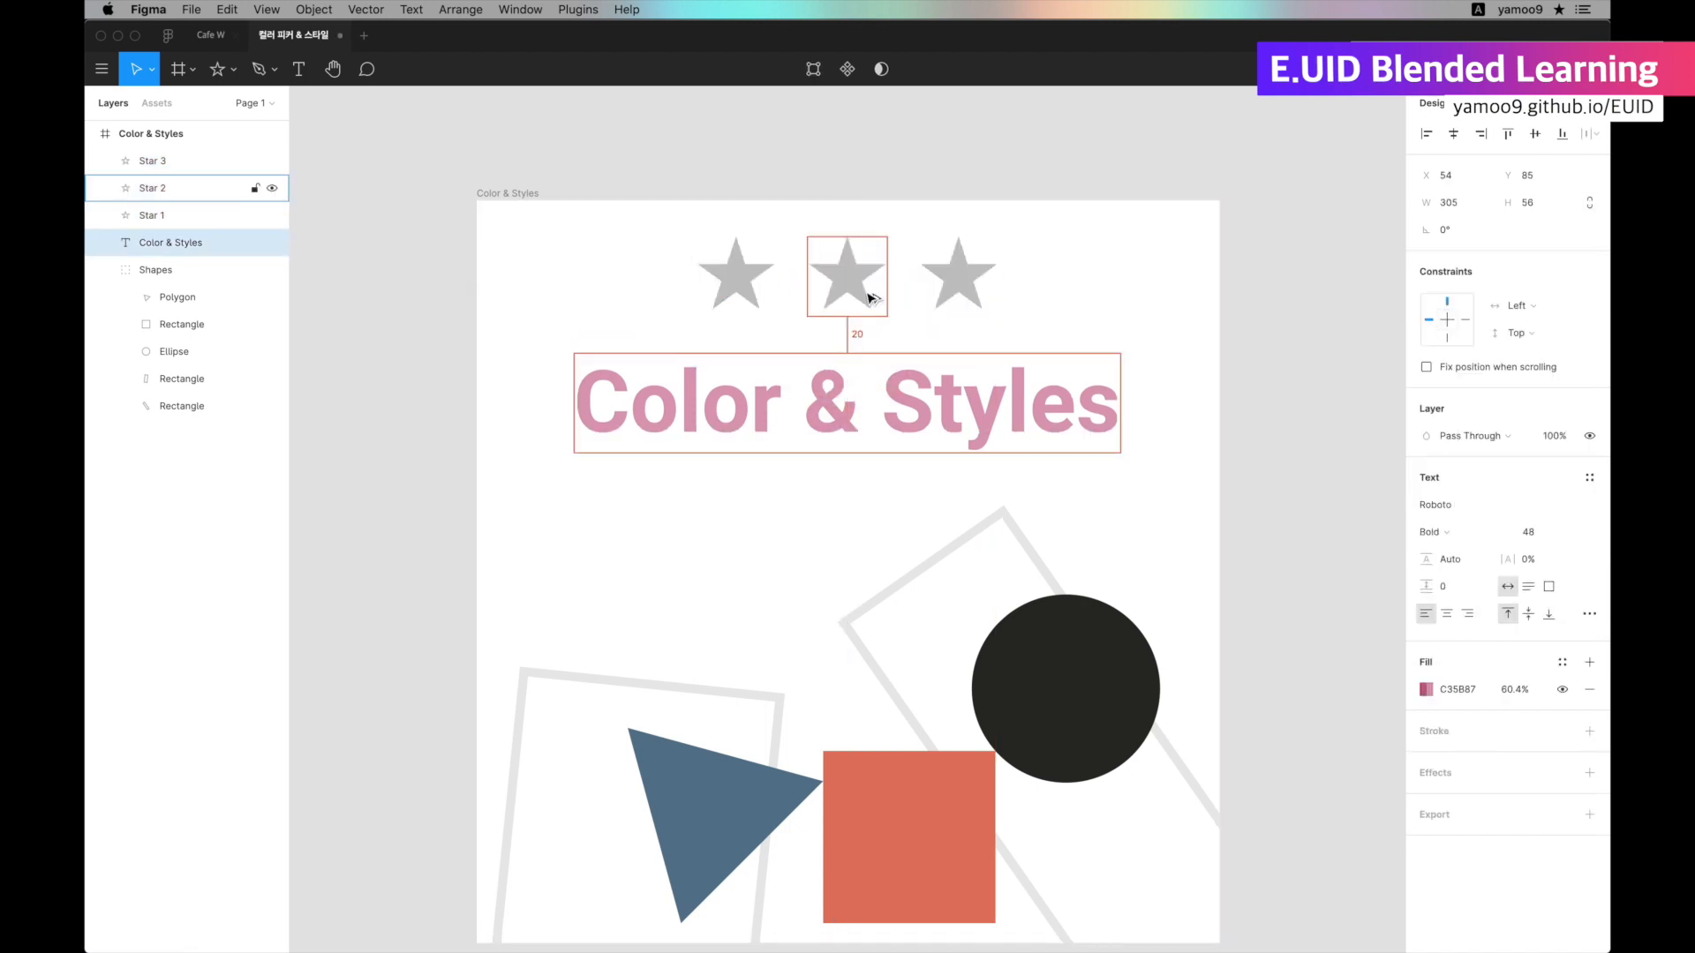
Sample the triangle's blue onto the first star's fill, and link that fill to the Smalt Blue color style.
left_click(733, 270)
key("i")
left_click(685, 764)
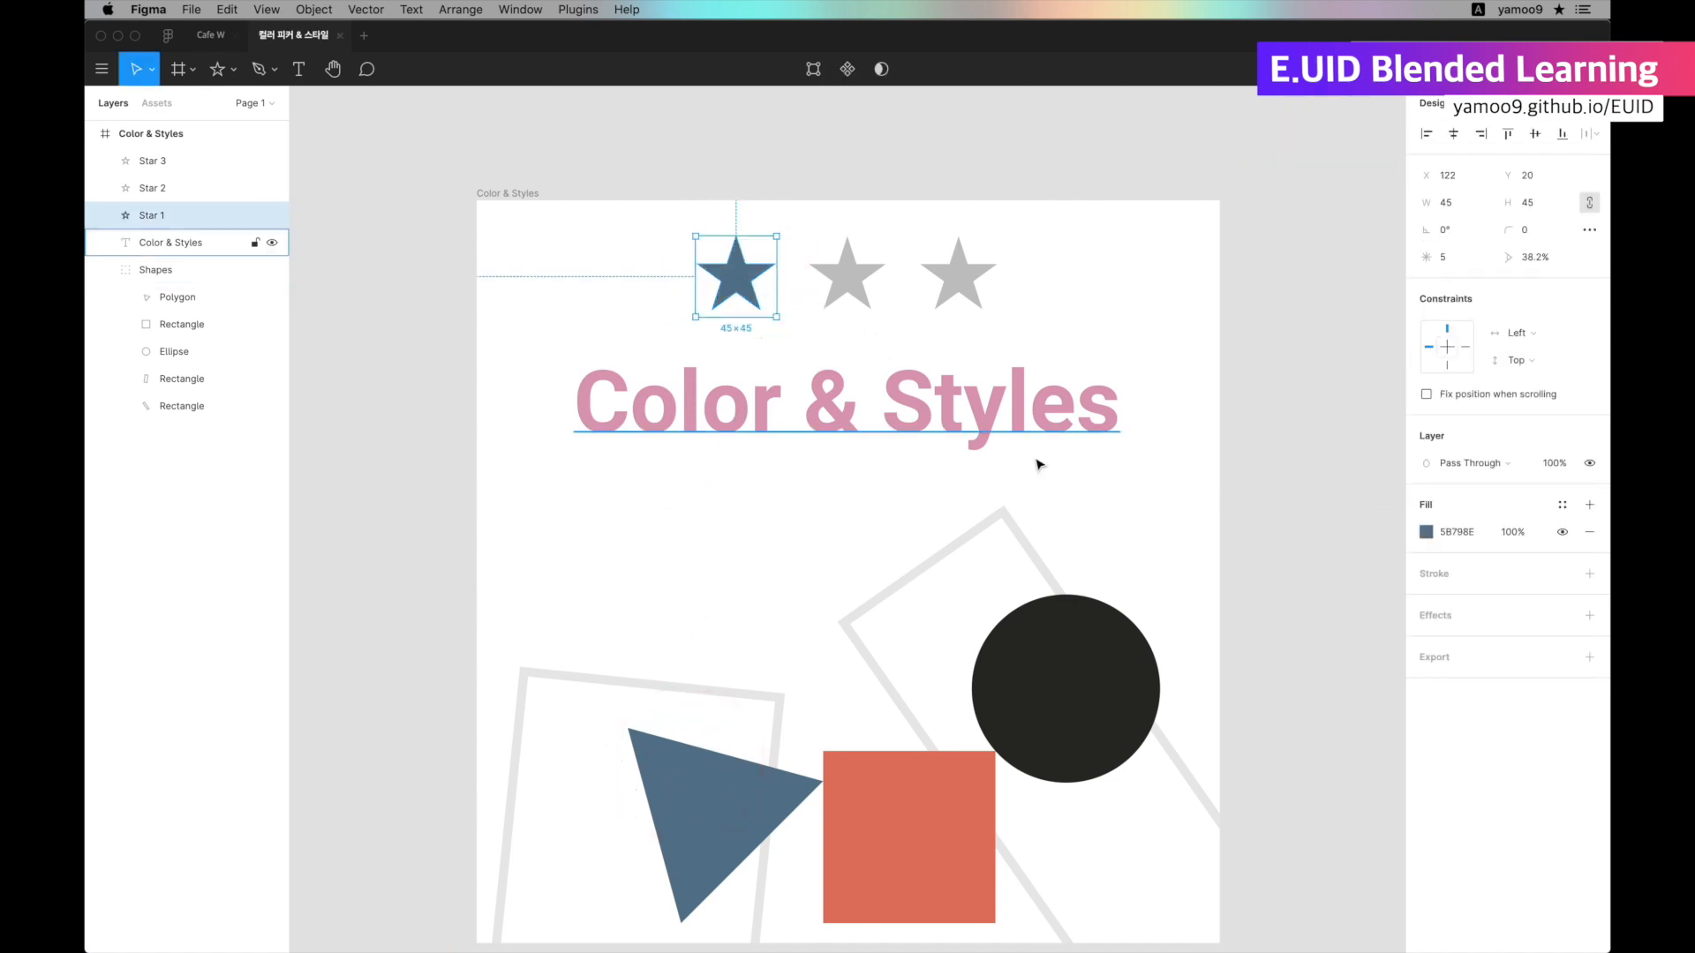
left_click(1561, 504)
left_click(1493, 570)
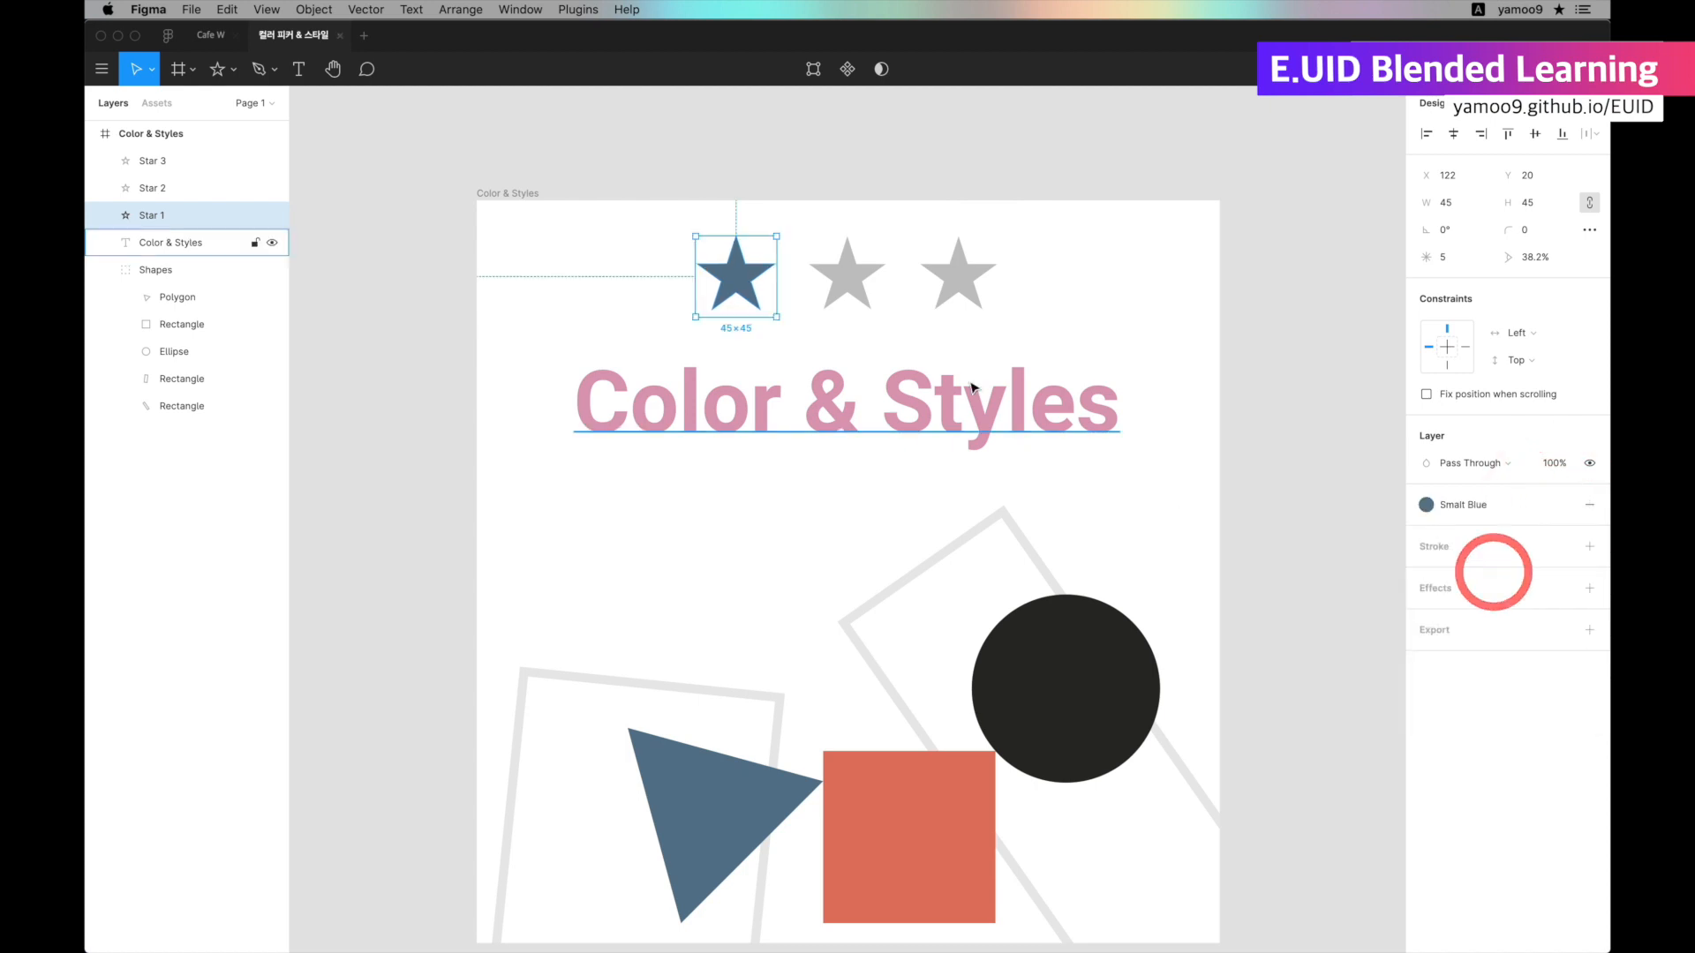
Apply the Terracotta color style to the middle star's fill.
left_click(853, 284)
left_click(1562, 504)
left_click(1439, 568)
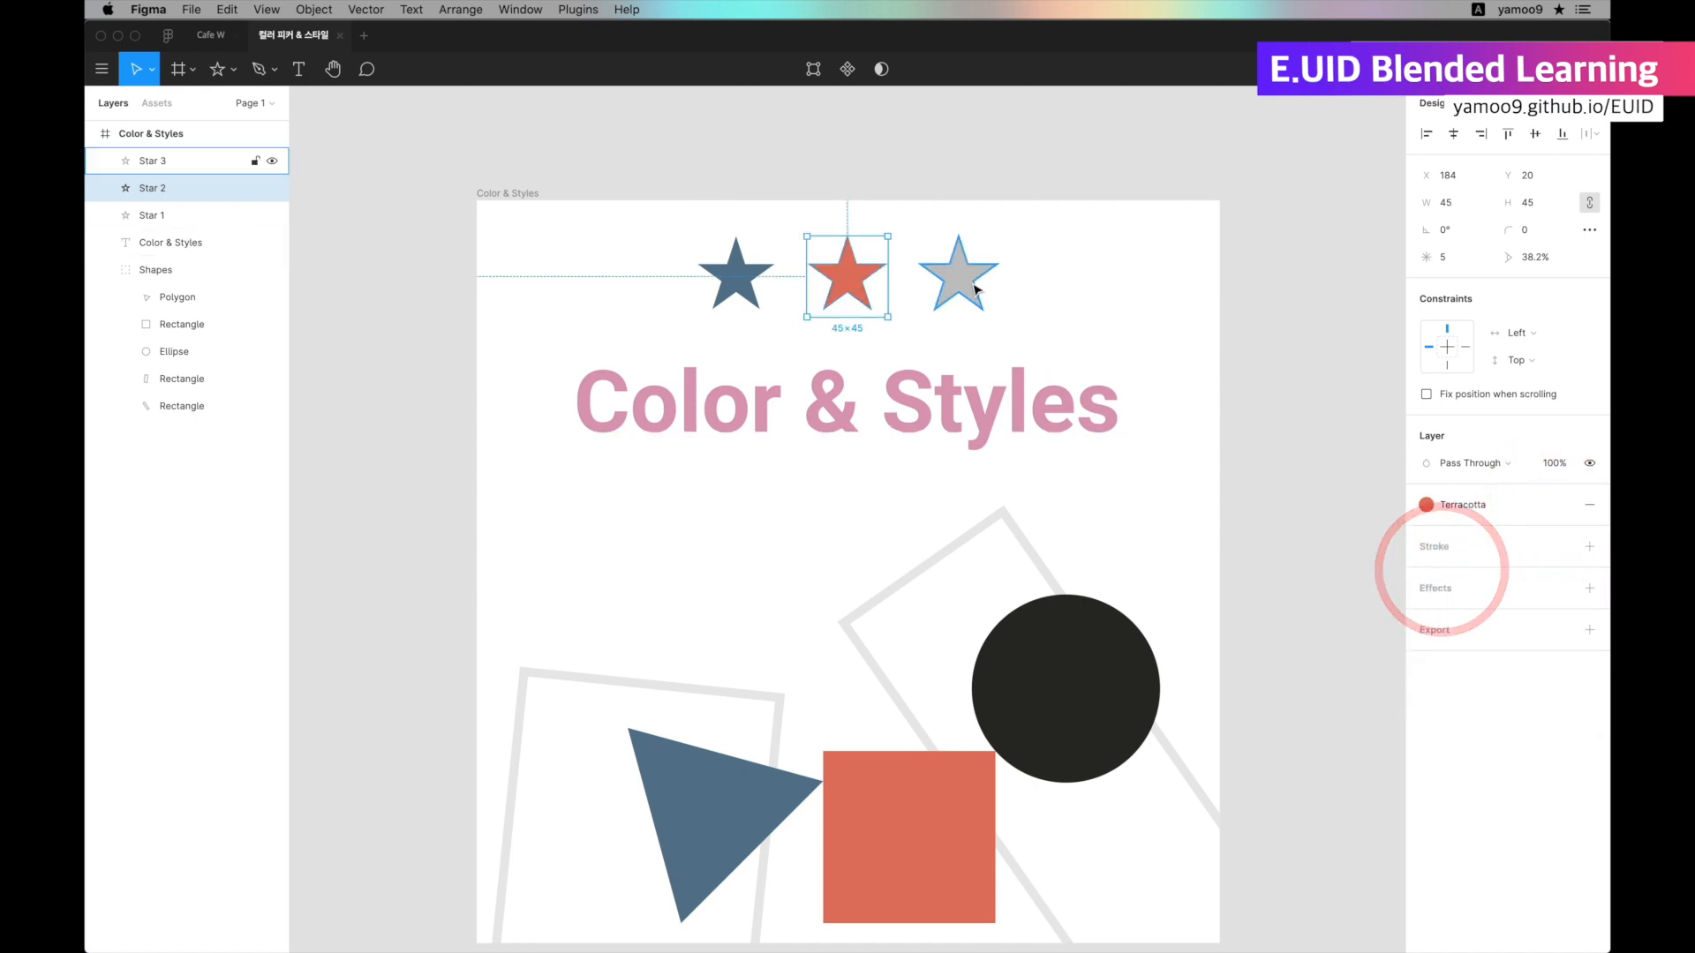
Apply the Tuatara color style to the third star's fill and deselect the star.
left_click(976, 289)
left_click(1562, 505)
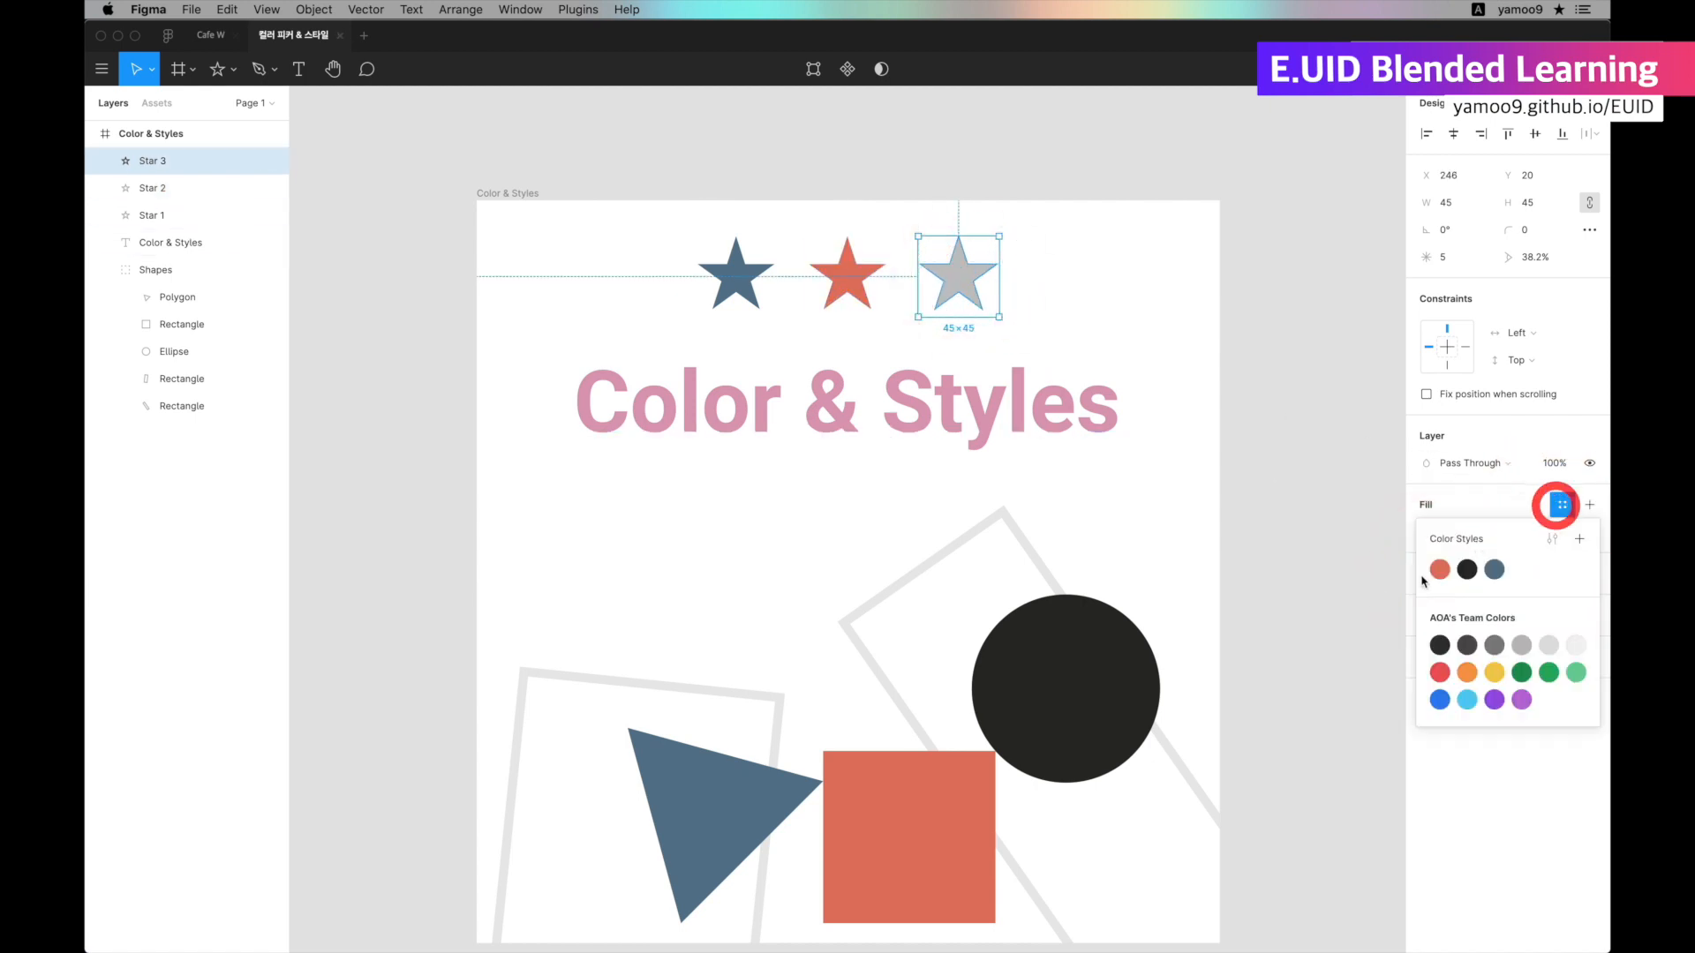
left_click(1466, 570)
left_click(499, 351)
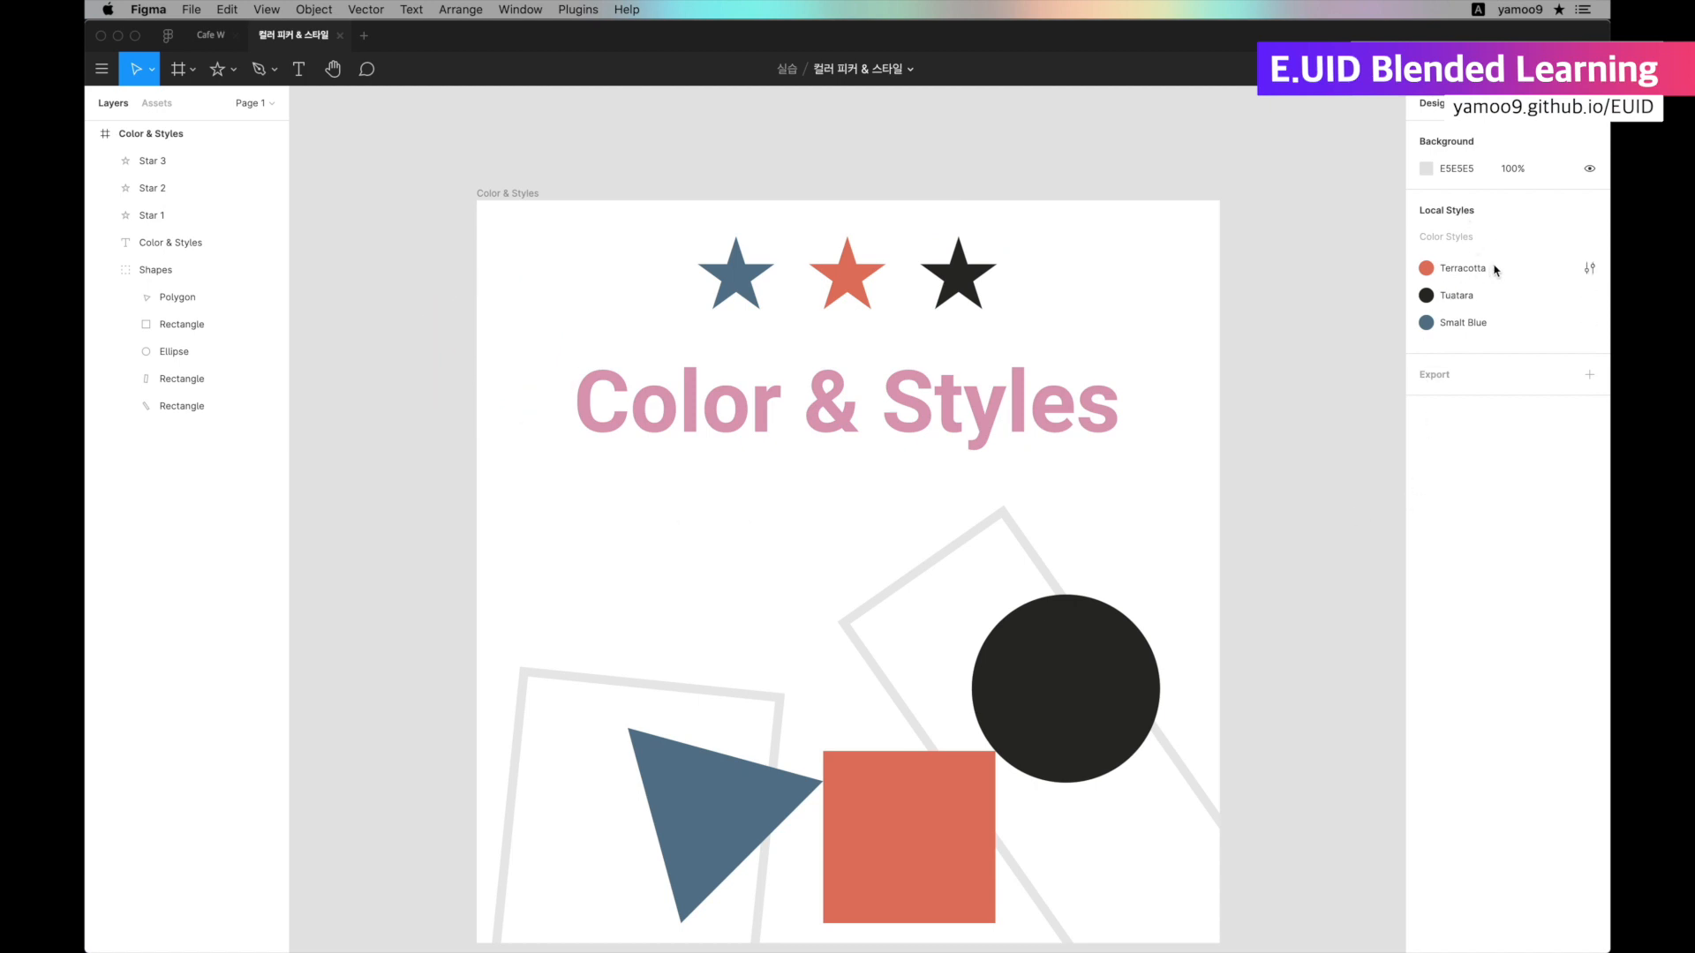
Edit the Terracotta color style and change its color to purple 9E71B5.
left_click(1589, 268)
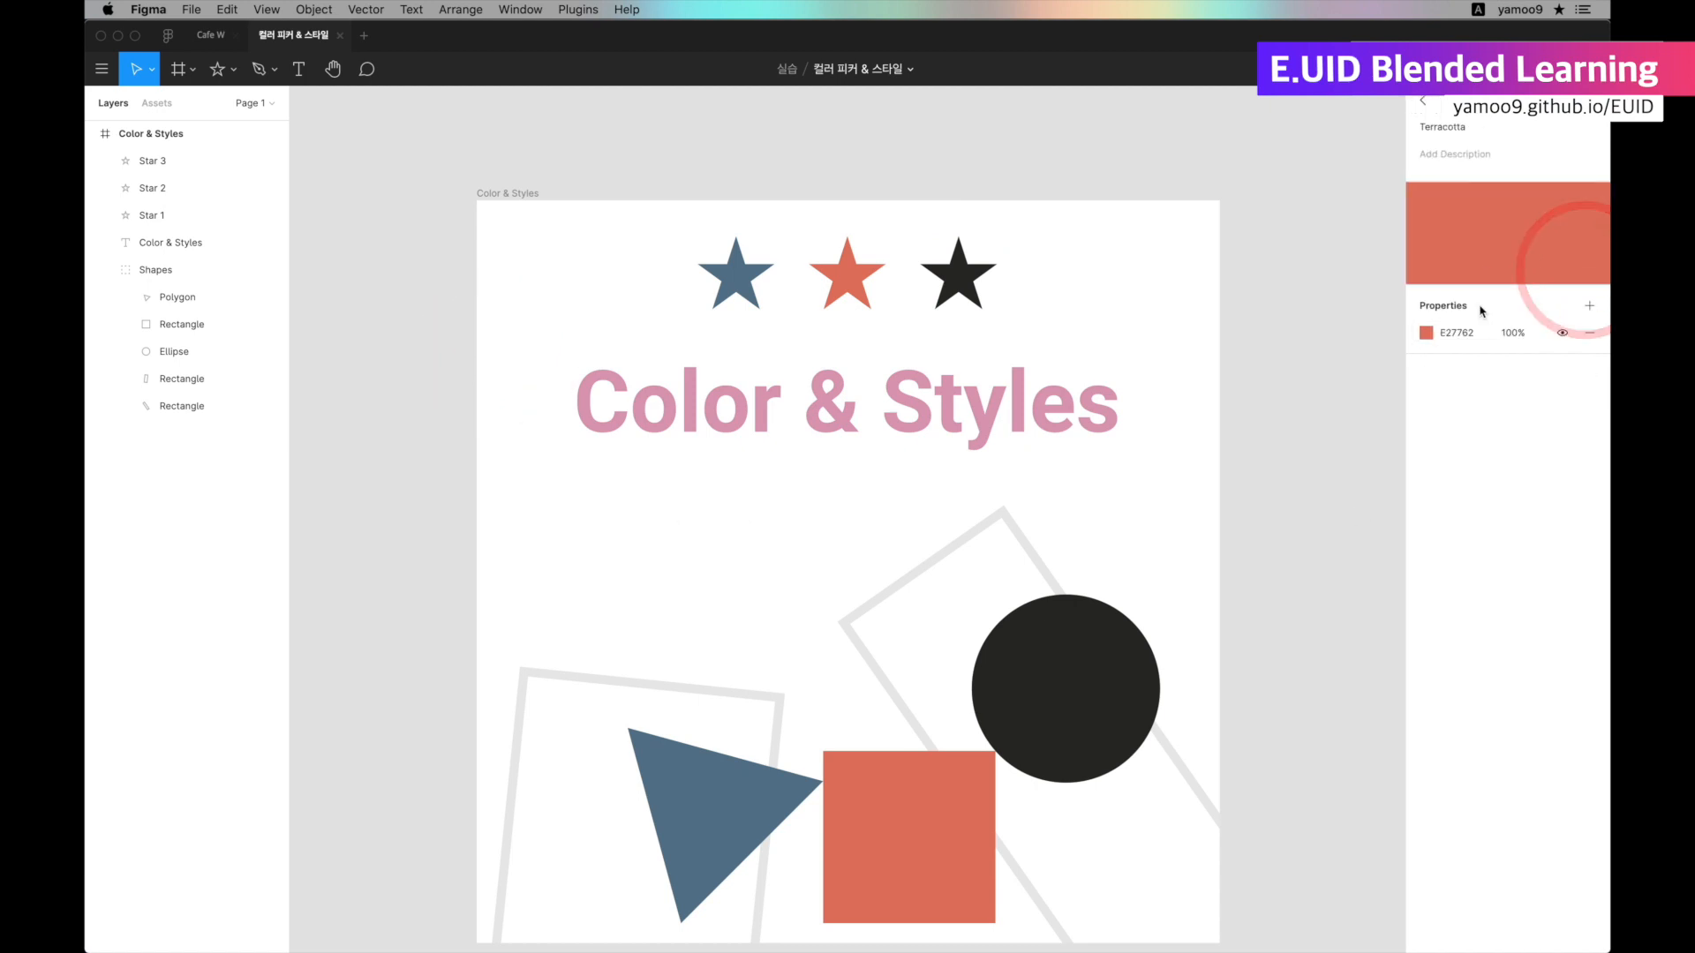
left_click(1428, 341)
mouse_move(1324, 389)
left_mouse_down()
mouse_move(1358, 401)
mouse_move(1294, 485)
mouse_move(1248, 394)
mouse_move(1307, 481)
mouse_move(1342, 371)
mouse_move(1352, 395)
left_mouse_up()
left_click_drag(1257, 579, 1300, 579)
scroll(1357, 427, "down", 10)
scroll(1357, 426, "up", 3)
left_click_drag(1348, 421, 1278, 413)
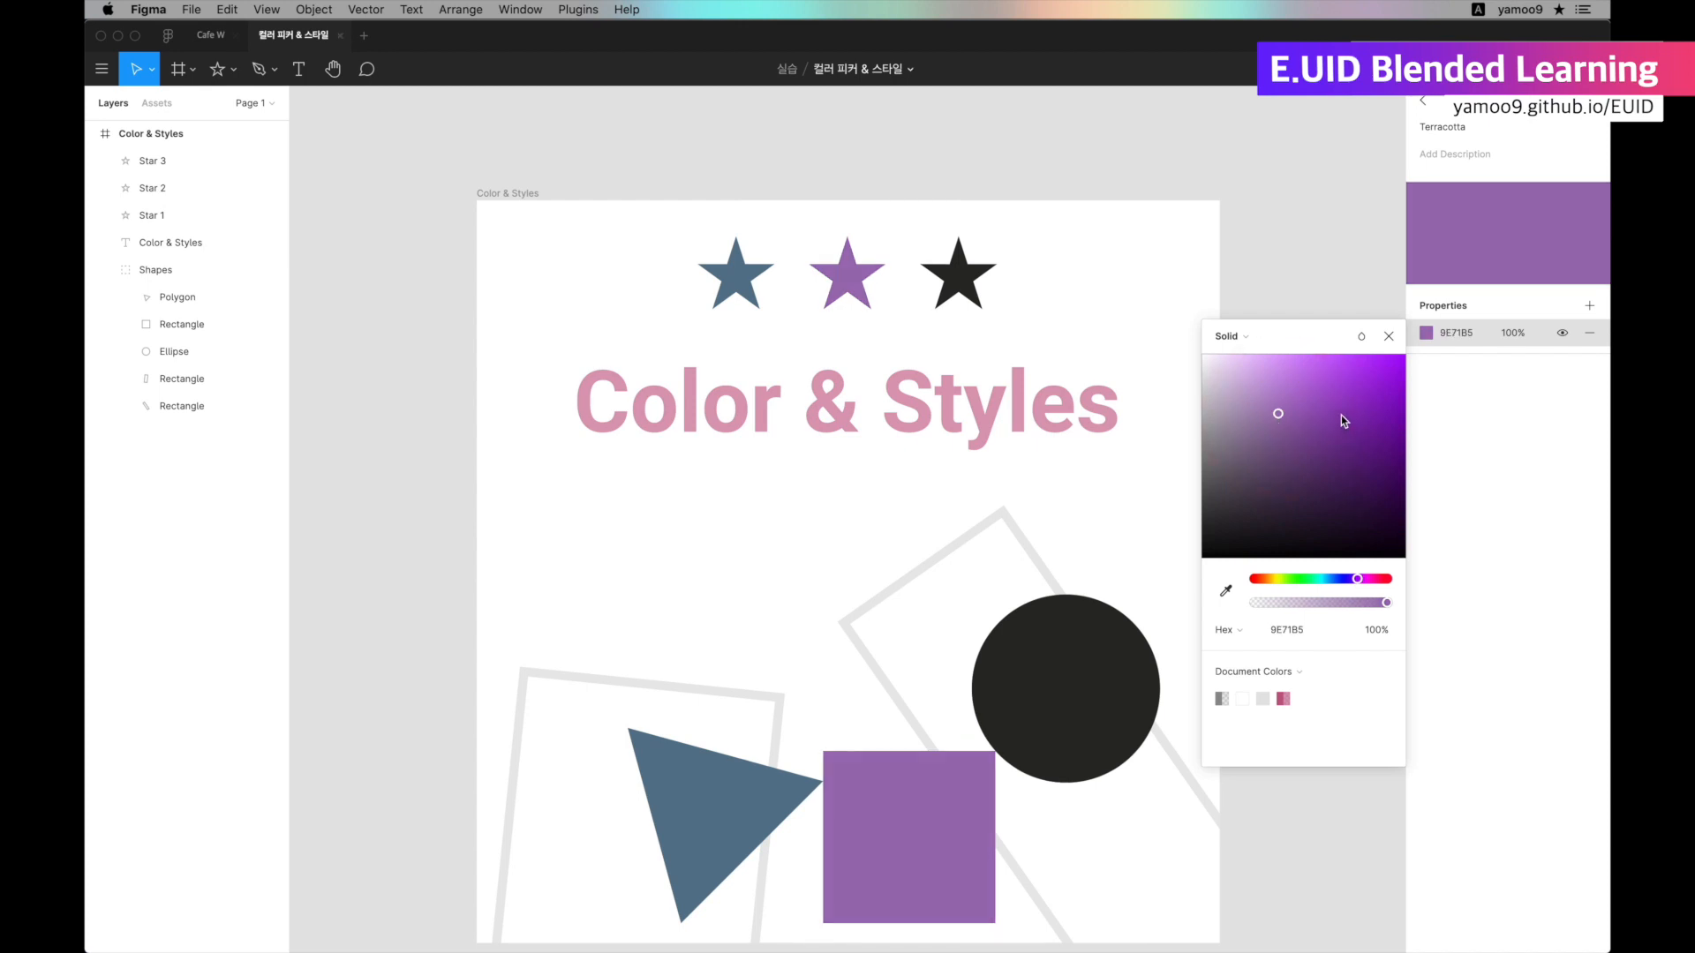
Lower the Terracotta style's opacity to 34.5% and return to the list of local styles.
scroll(1338, 416, "left", 10)
scroll(1338, 419, "right", 3)
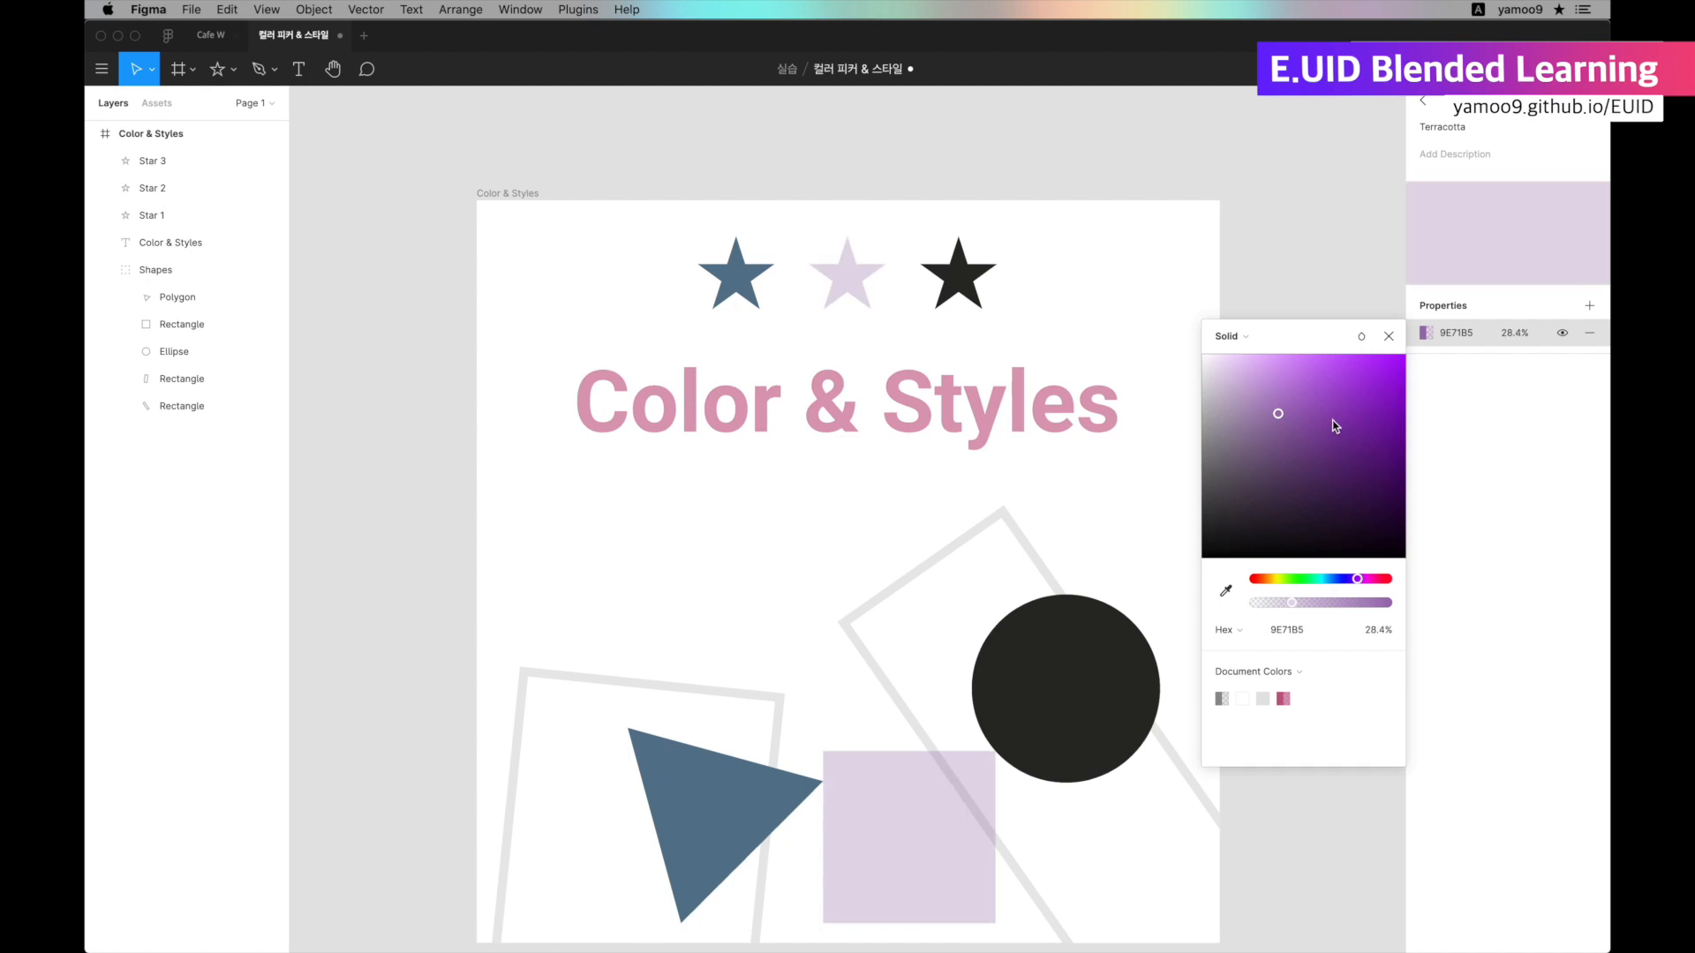
scroll(1335, 422, "right", 1)
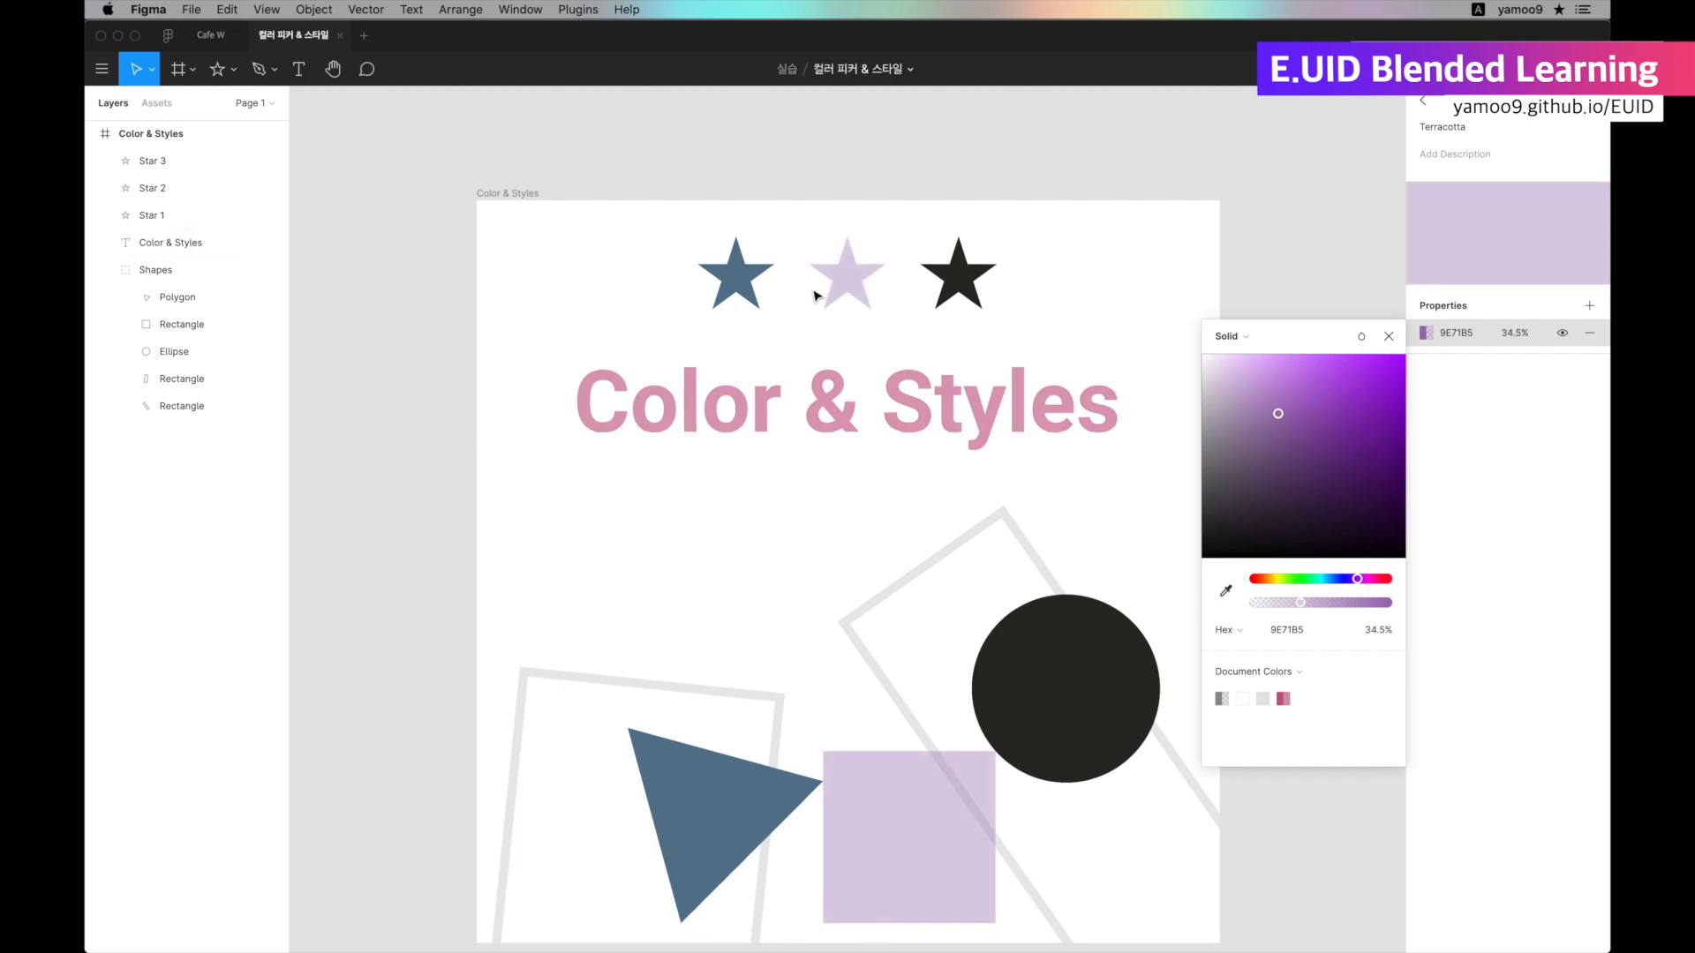
left_click(1389, 336)
left_click(1422, 100)
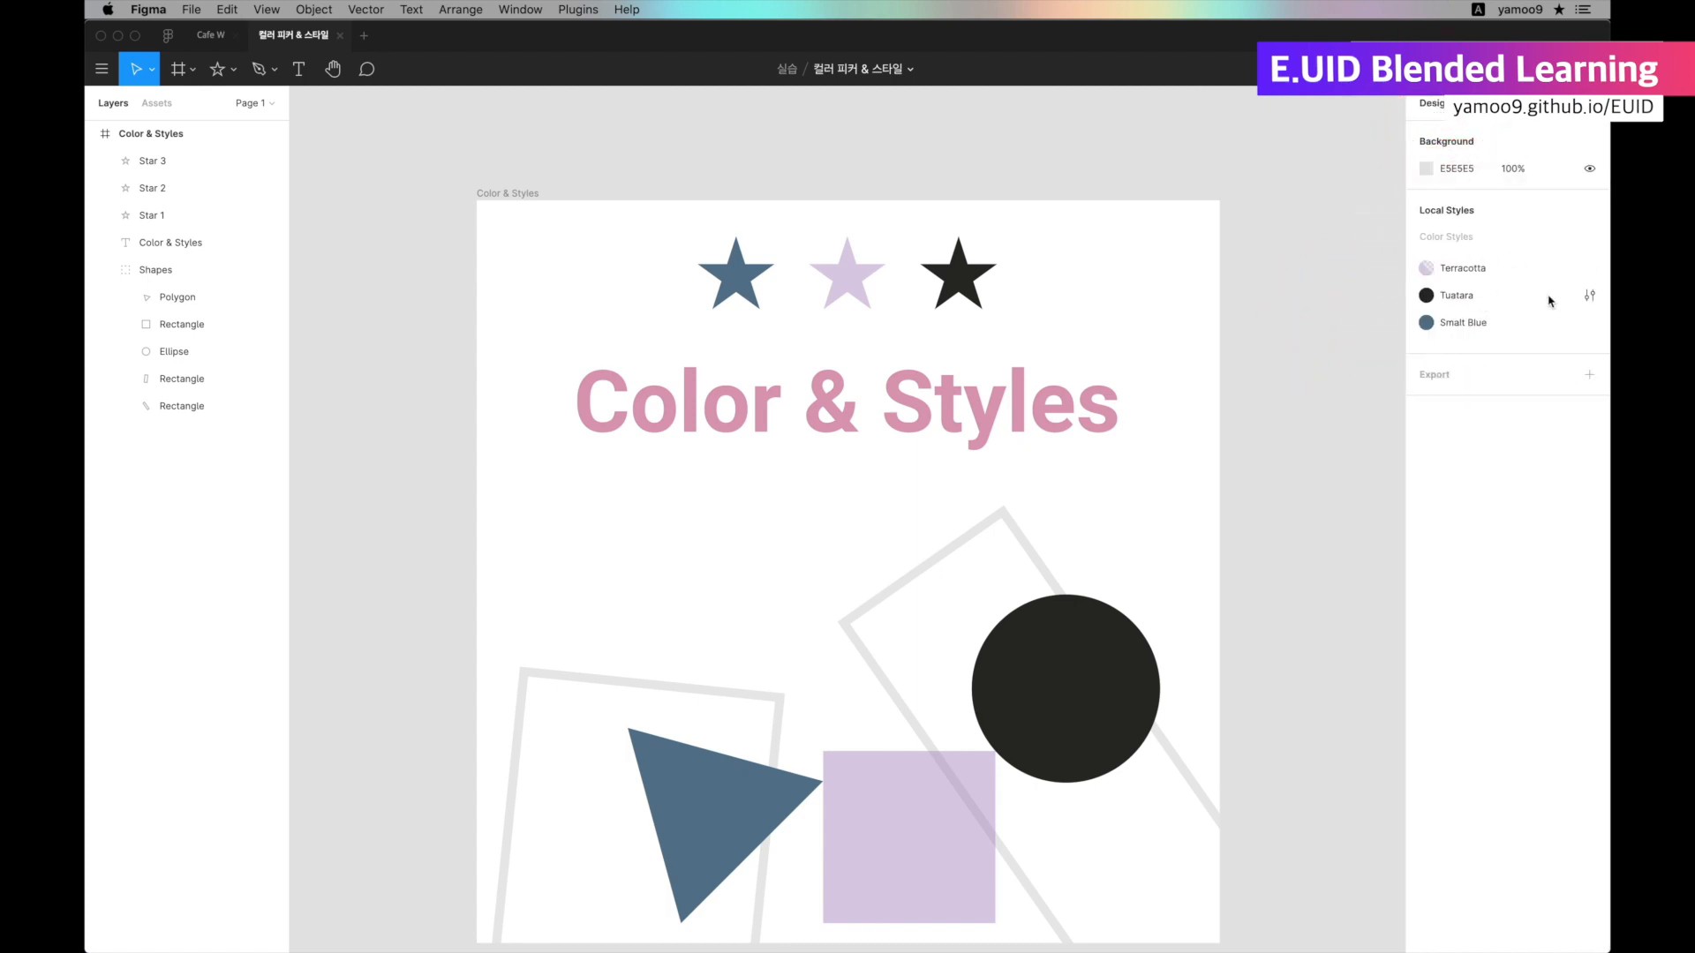
Edit the Tuatara color style and pick a lighter shade for its color.
left_click(1587, 297)
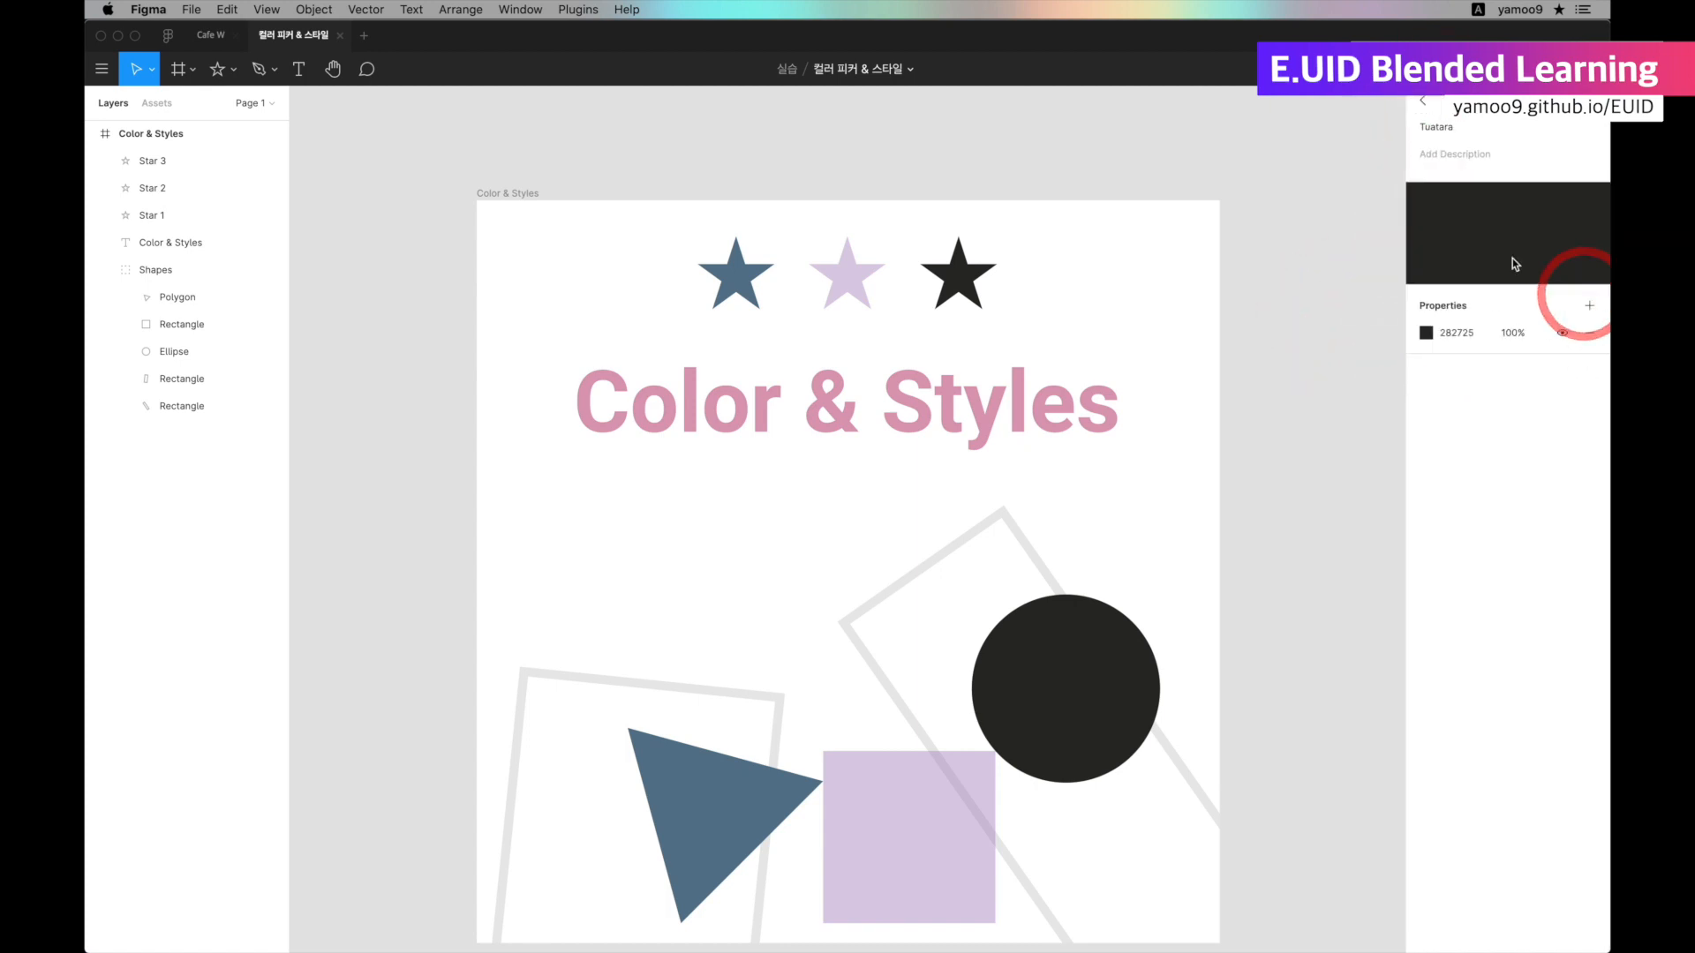
left_click(1426, 333)
left_click(1249, 389)
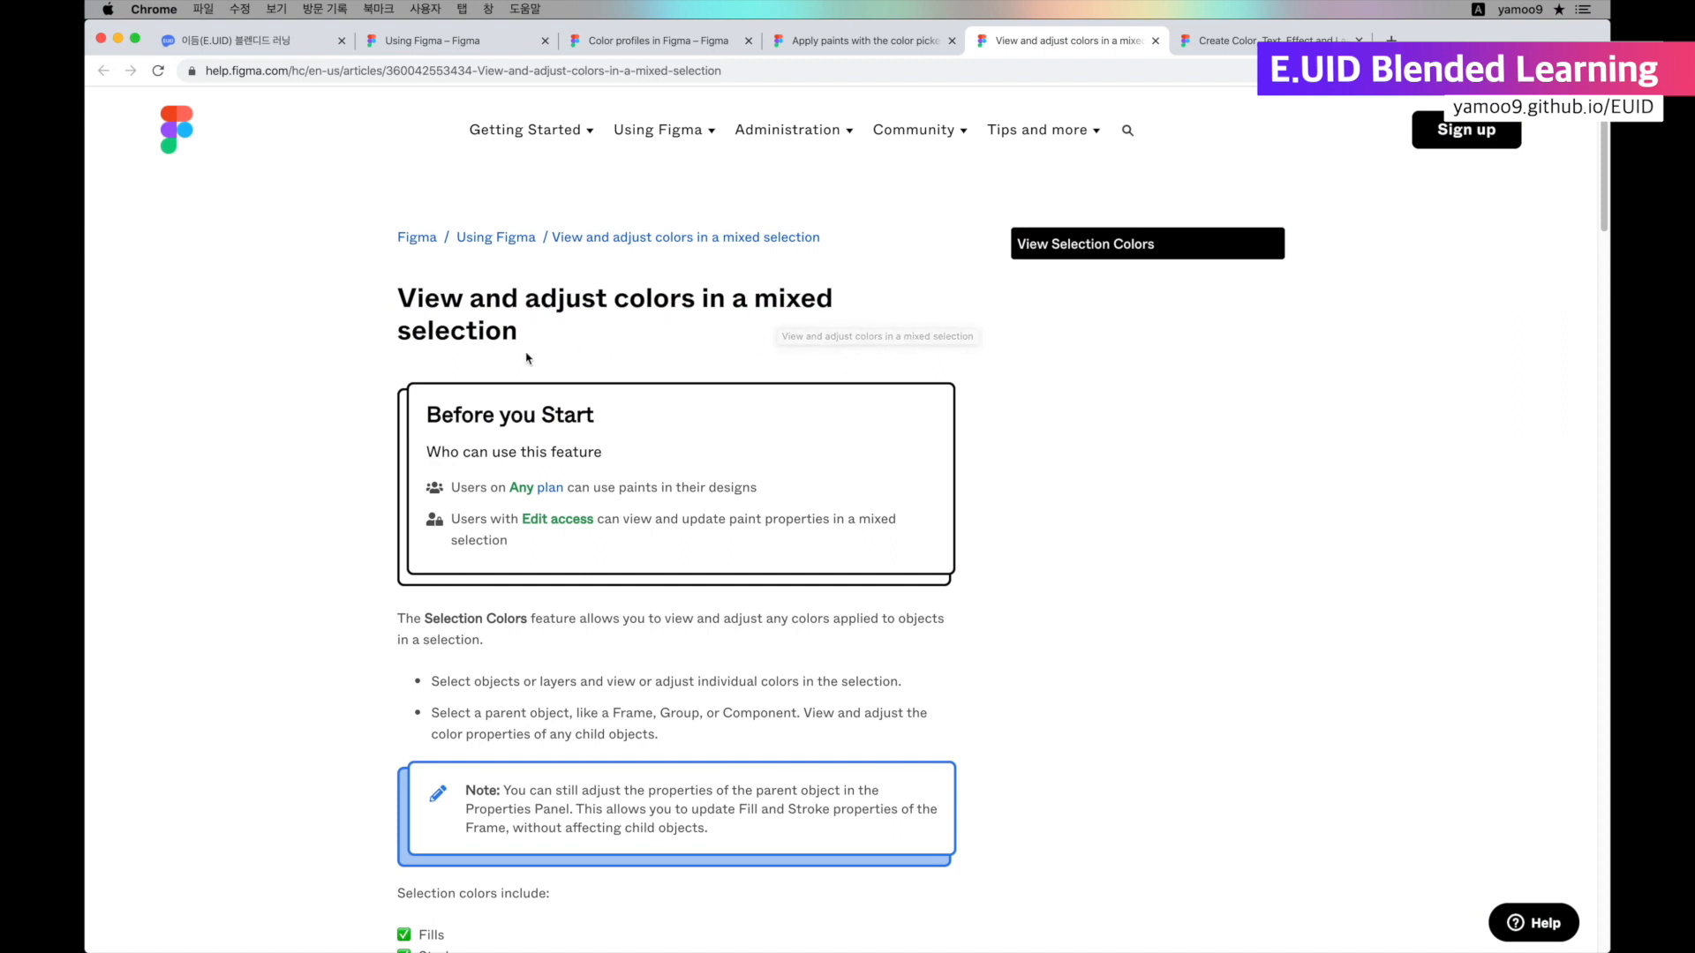
In Chrome, read the Figma help article "View and adjust colors in a mixed selection", highlighting parts of its title.
left_click_drag(809, 300, 611, 357)
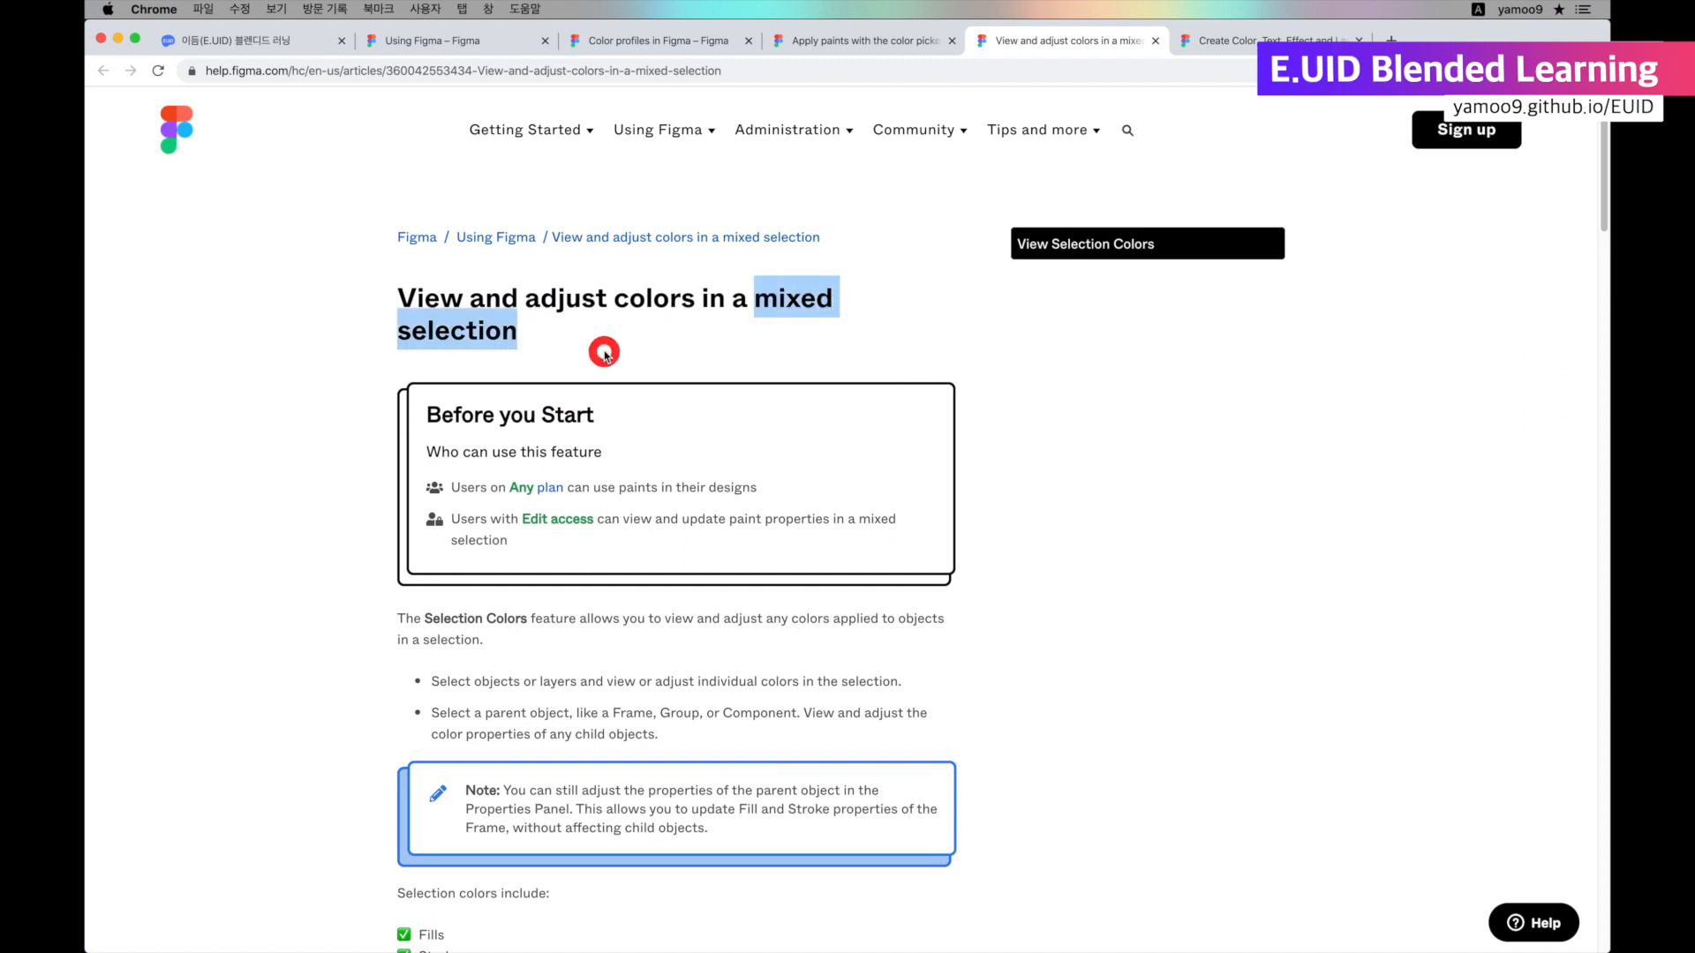
left_click_drag(415, 300, 606, 295)
left_click(1048, 352)
scroll(443, 408, "down", 5)
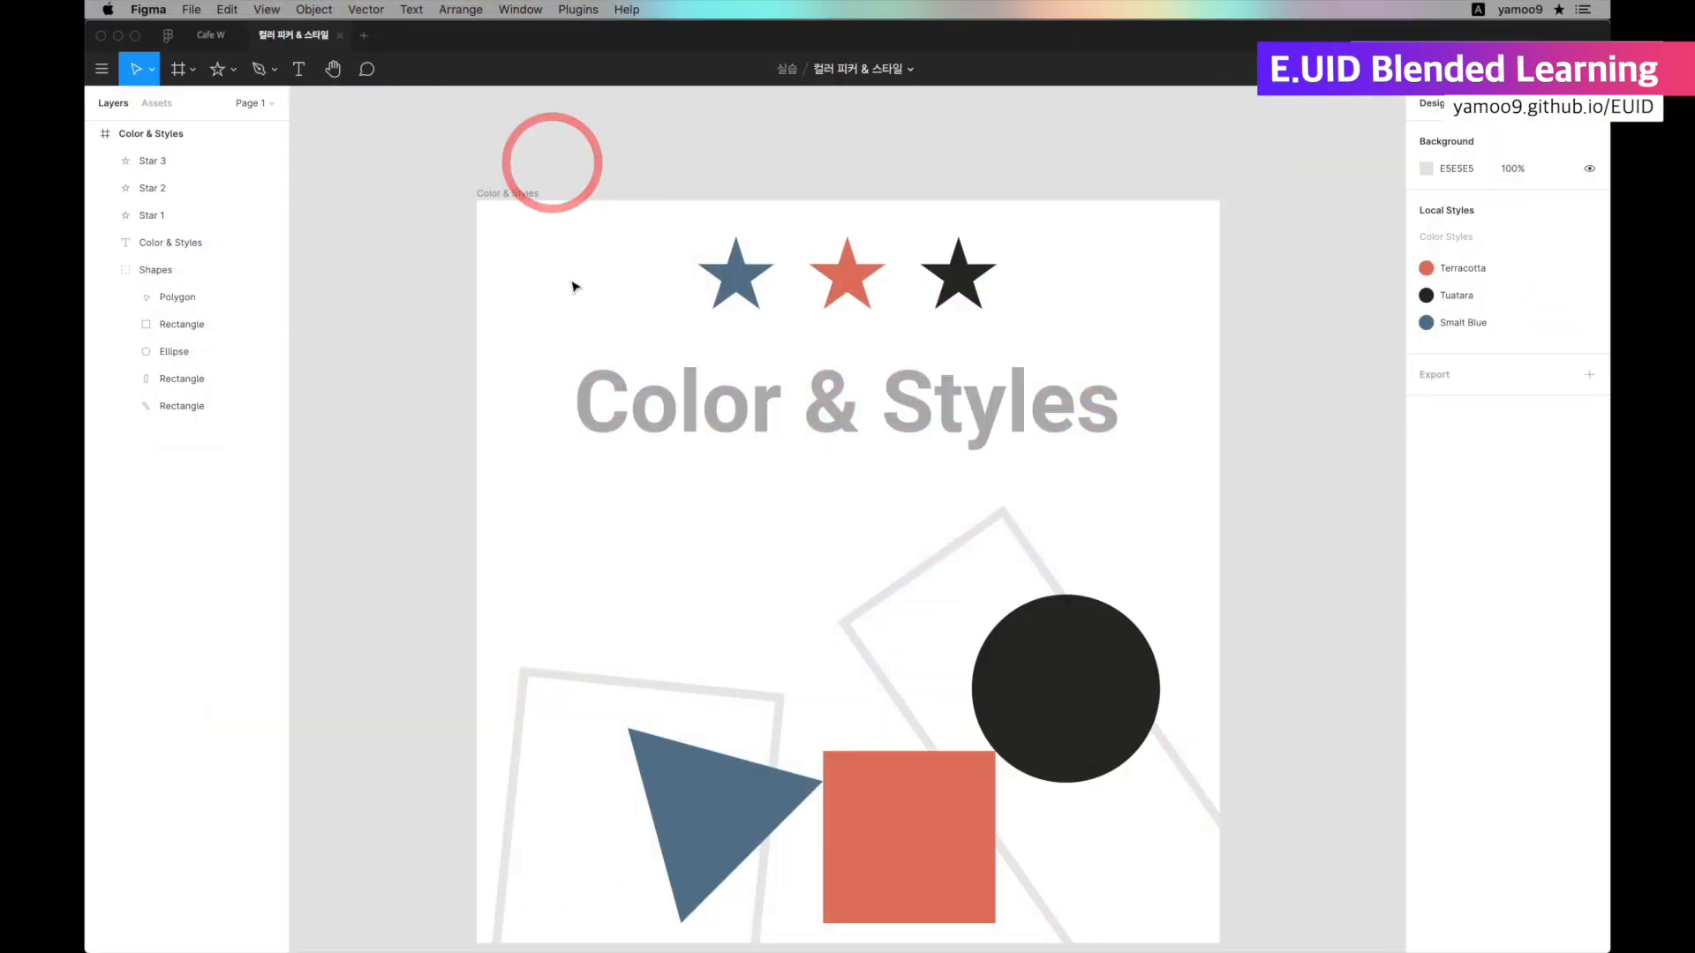
Back in Figma, select the Color & Styles frame to bring up its selection colors.
left_click(482, 192)
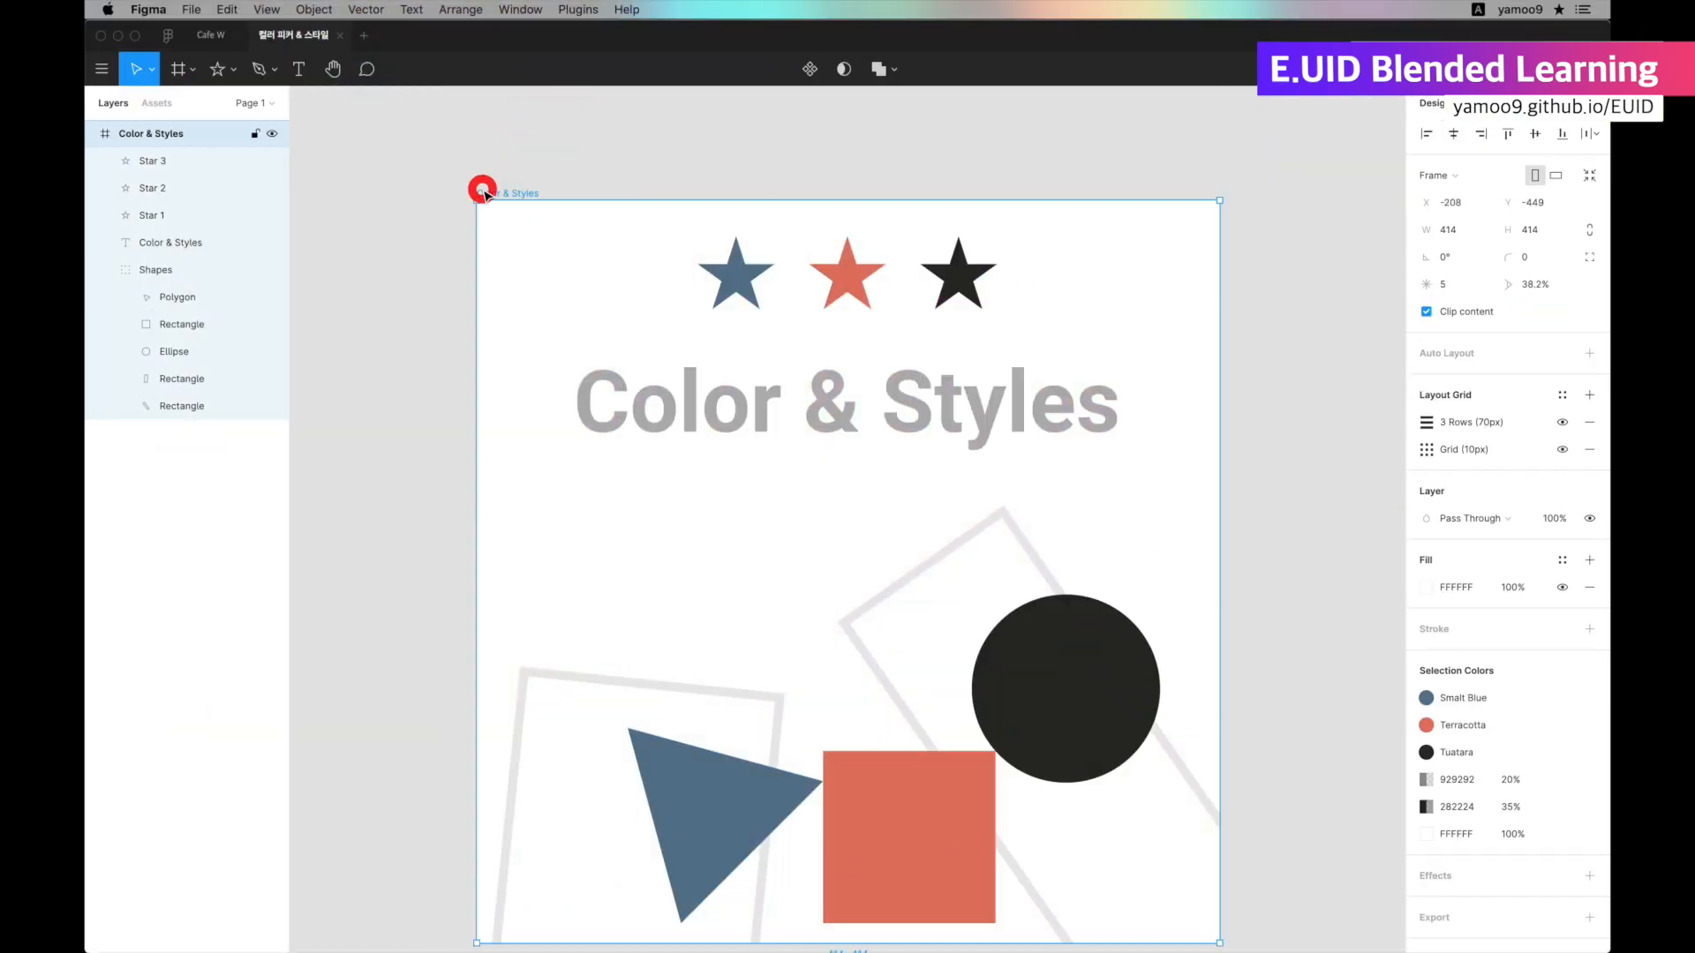